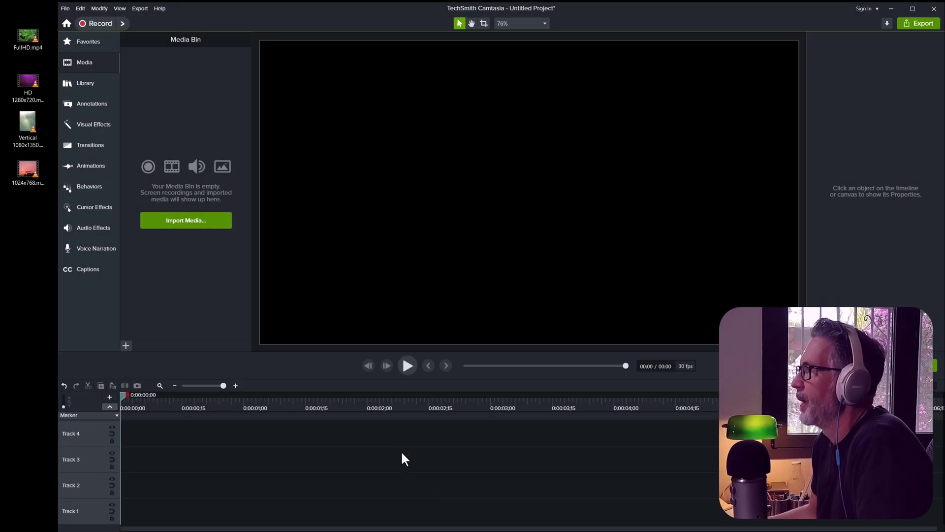
# Apply the project settings for the vertical 4:5 canvas from the canvas's context menu.
pyautogui.rightClick(412, 175)
pyautogui.click(367, 238)
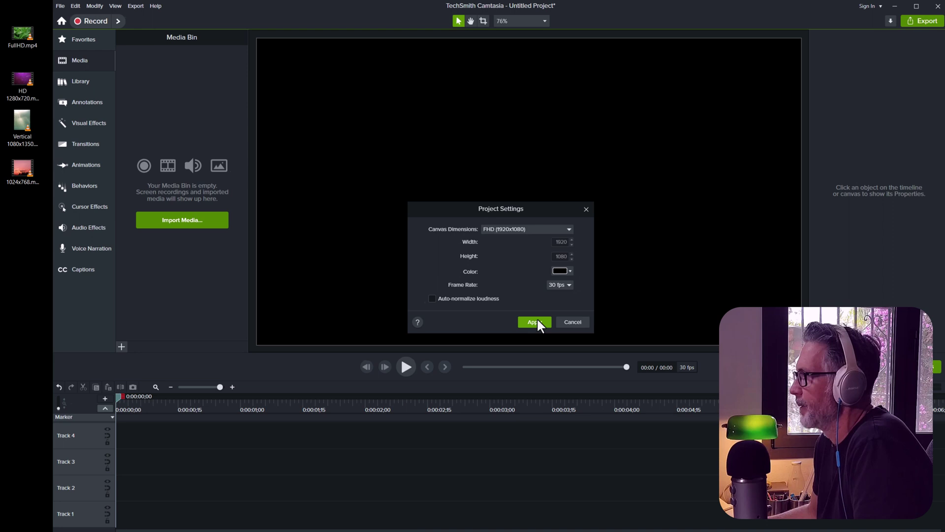
pyautogui.click(537, 321)
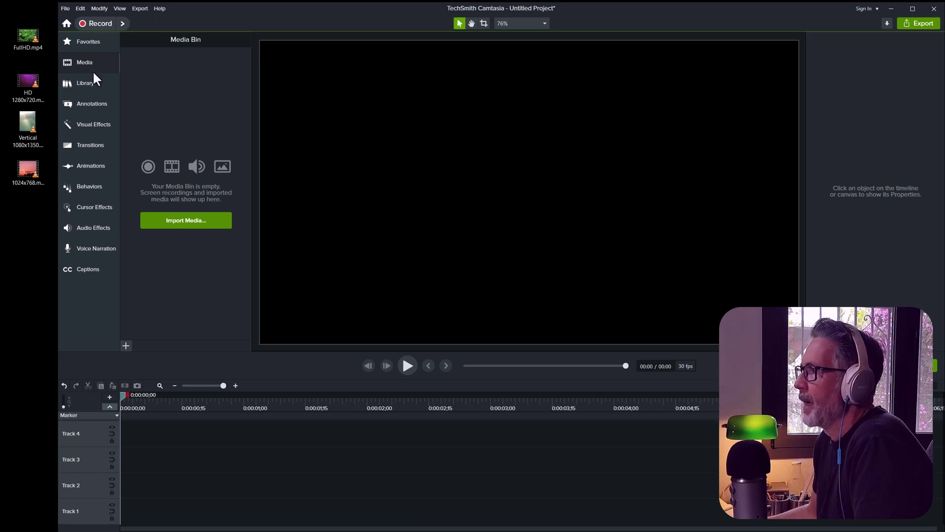
# Browse the Library to 090 Split Screens 01 and expand its Split 3 Seconds folder.
pyautogui.click(86, 82)
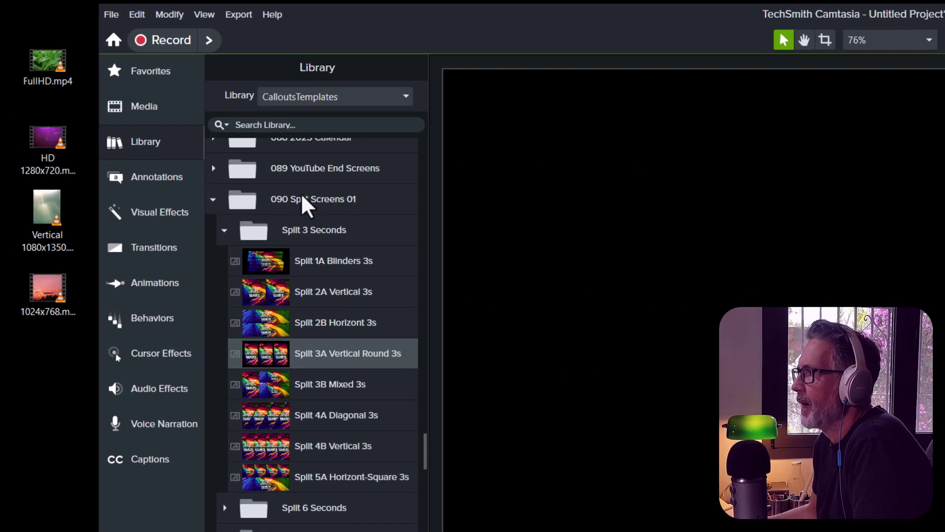
pyautogui.click(302, 197)
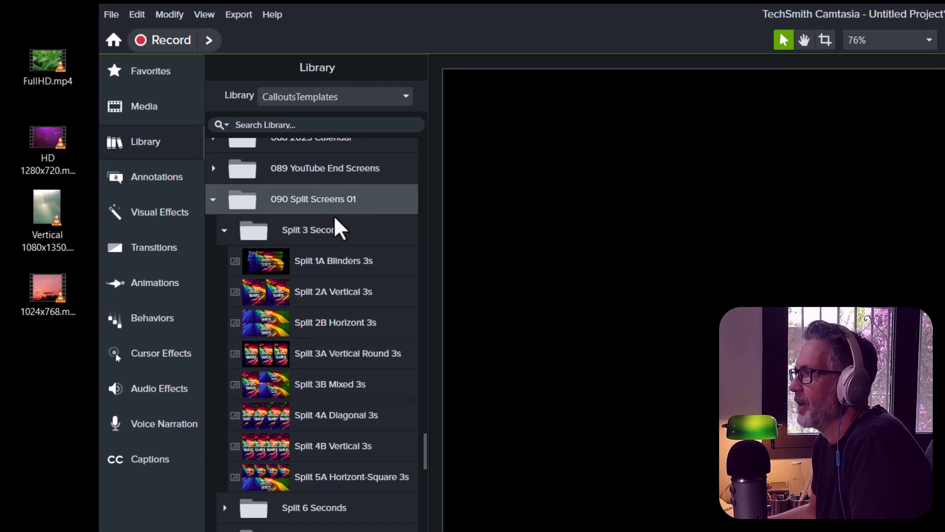
pyautogui.scroll(-3, 339, 328)
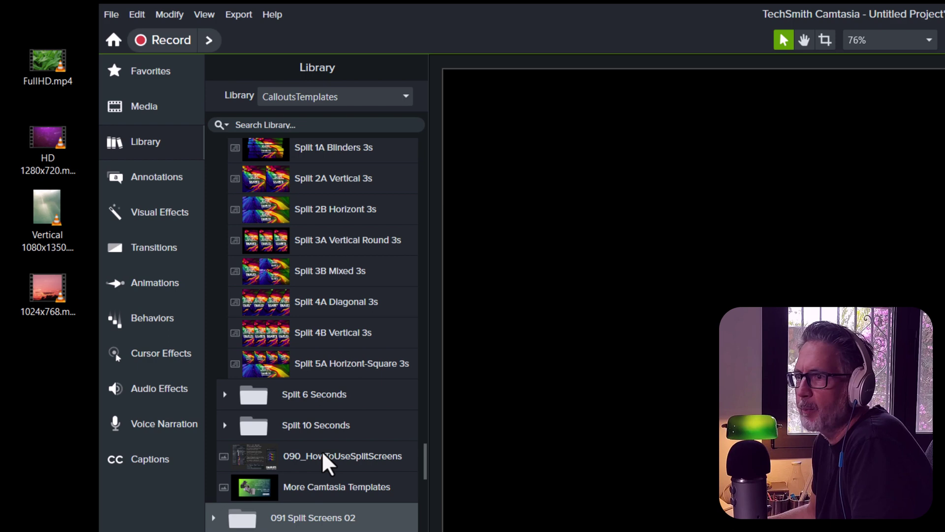
pyautogui.scroll(2, 325, 461)
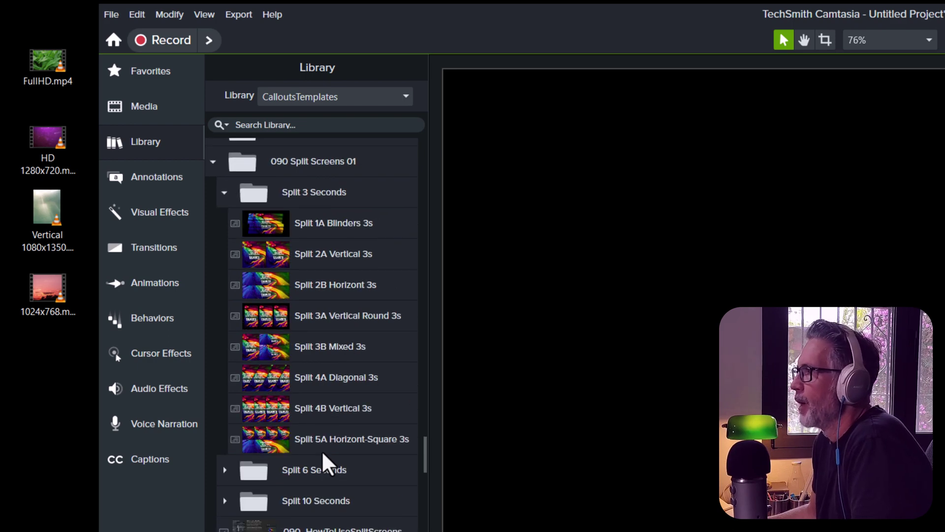
pyautogui.click(225, 194)
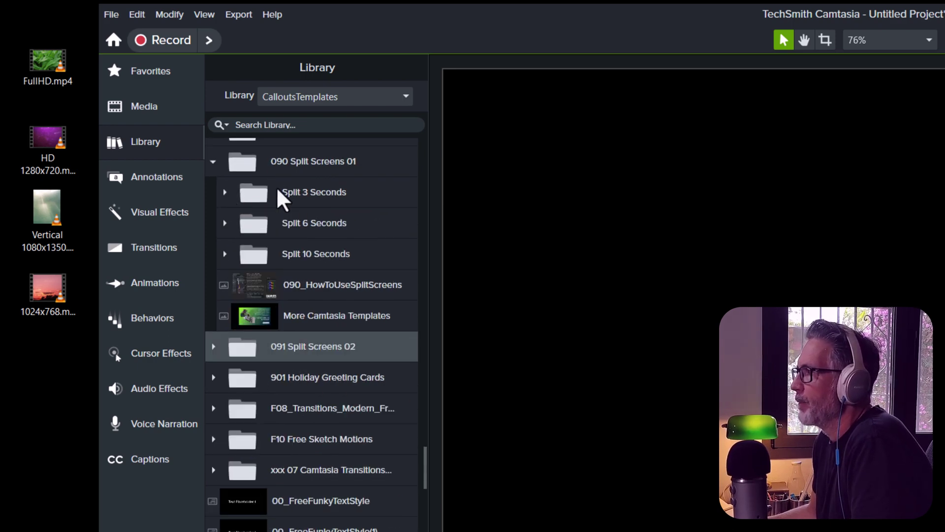
pyautogui.click(295, 259)
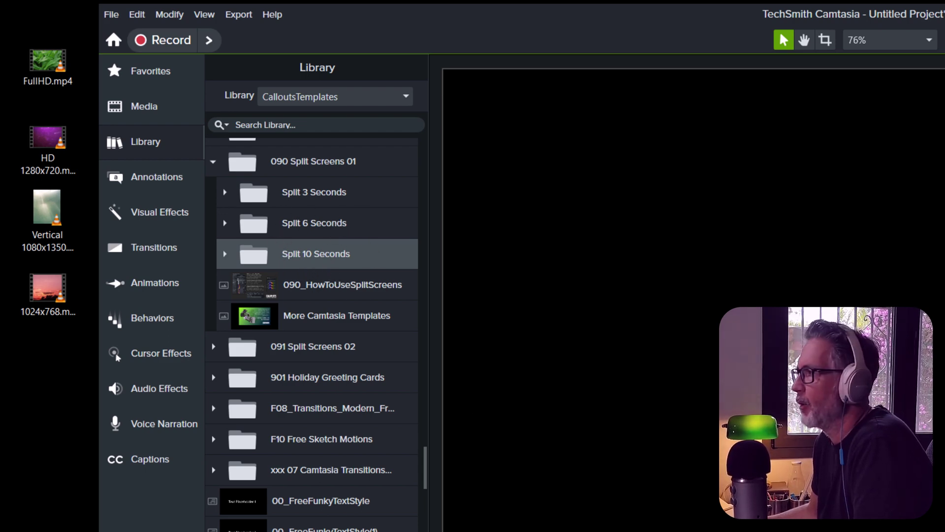
pyautogui.click(254, 198)
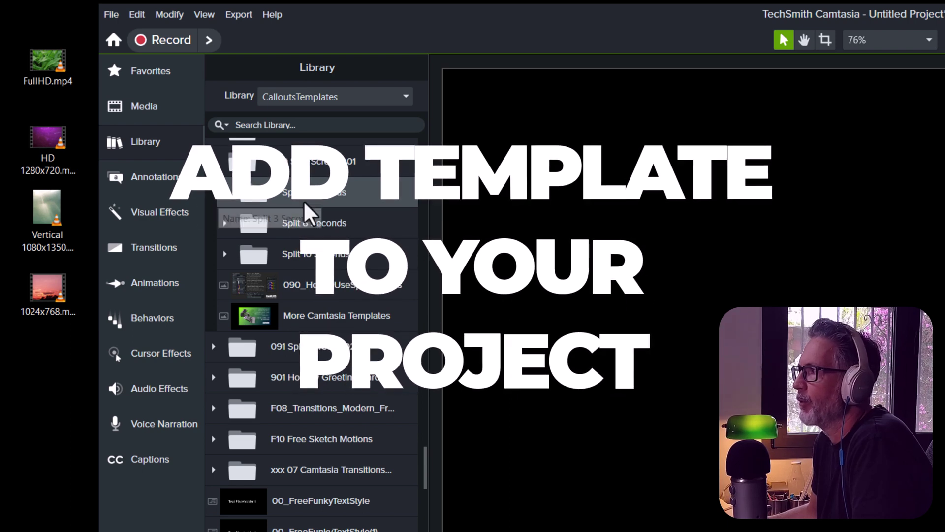
pyautogui.click(226, 193)
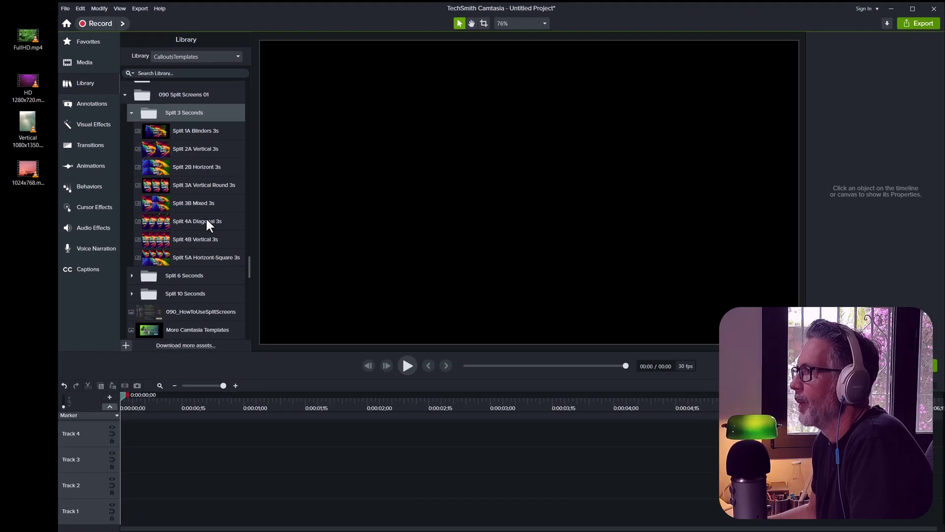
# Place Split 3A Vertical Round 3s on Track 1 at 0:00 and park the playhead at 0:00:01;08.
pyautogui.click(179, 188)
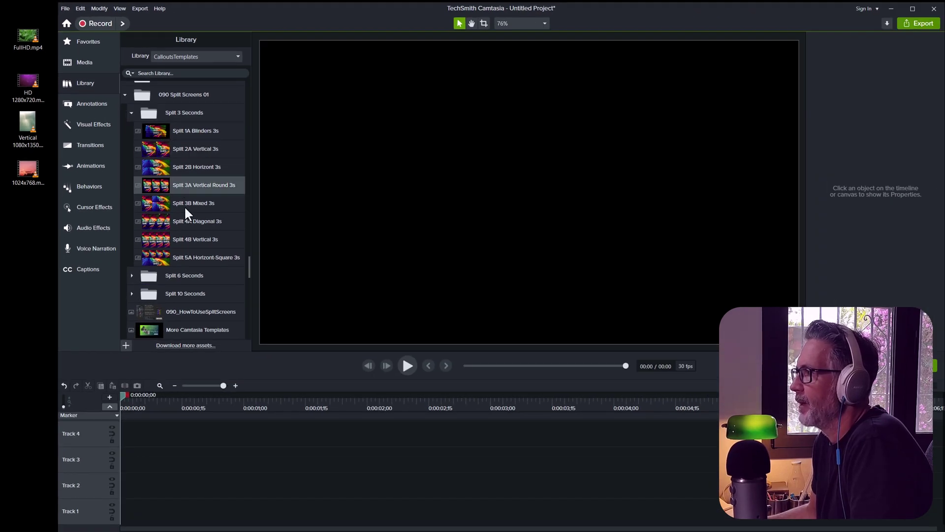
pyautogui.moveTo(199, 186); pyautogui.dragTo(178, 492)
pyautogui.moveTo(267, 487); pyautogui.dragTo(204, 525)
pyautogui.moveTo(124, 398); pyautogui.dragTo(417, 477)
pyautogui.moveTo(336, 479); pyautogui.dragTo(277, 487)
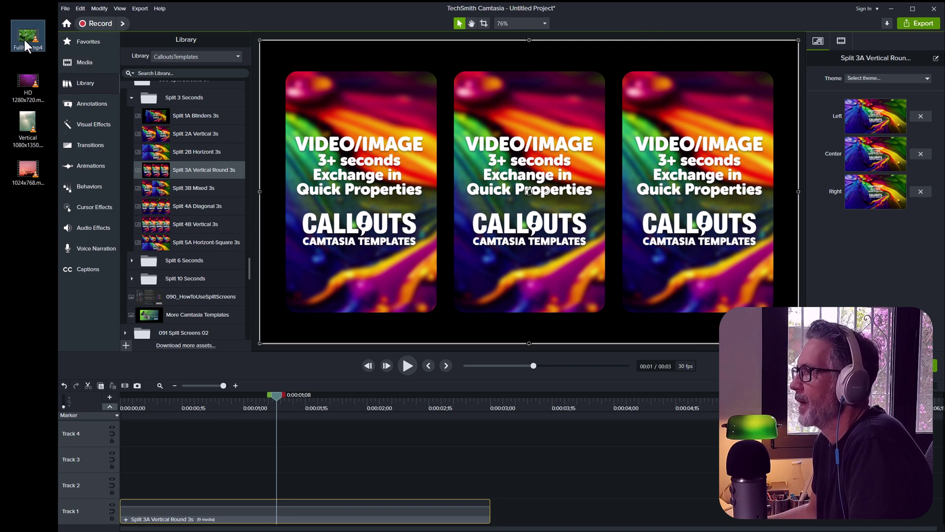
# Drop FullHD.mp4 into the Left slot from the desktop and the Center slot from the Media Bin.
pyautogui.moveTo(96, 103); pyautogui.dragTo(862, 127)
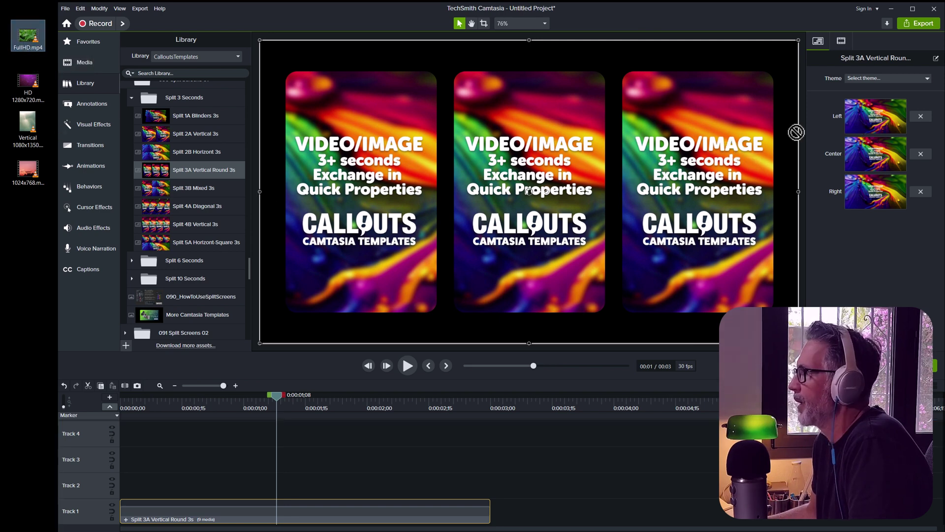
pyautogui.moveTo(796, 132); pyautogui.dragTo(876, 118)
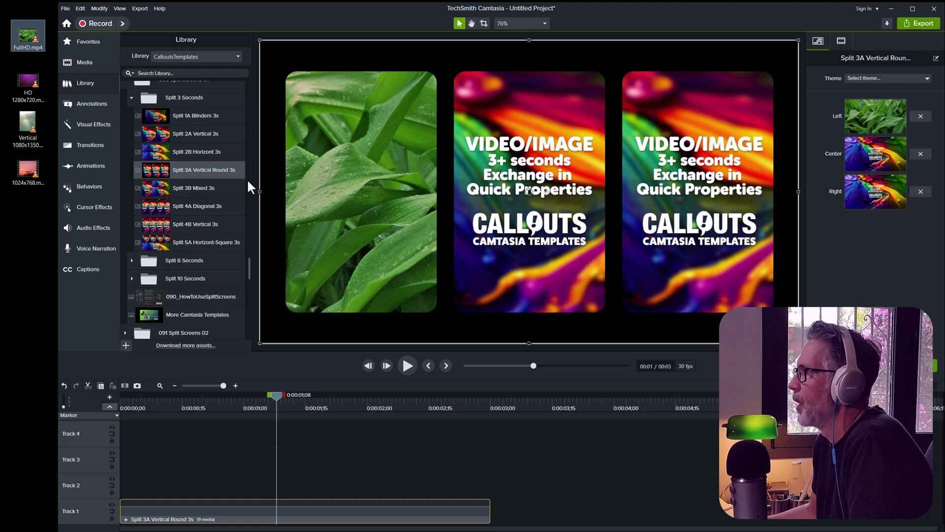
pyautogui.click(87, 62)
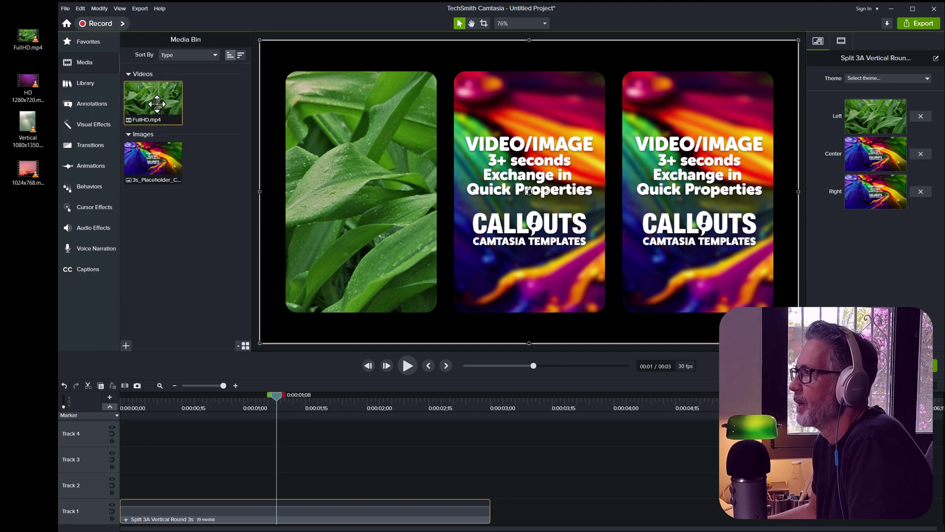
pyautogui.moveTo(143, 99); pyautogui.dragTo(873, 152)
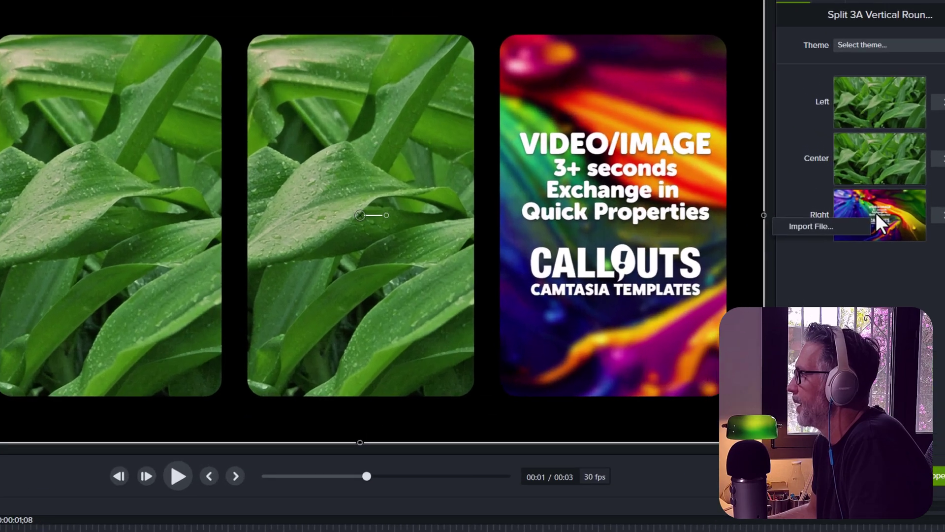
# Load FullHD.mp4 into the Right slot through its Import File... option.
pyautogui.click(838, 198)
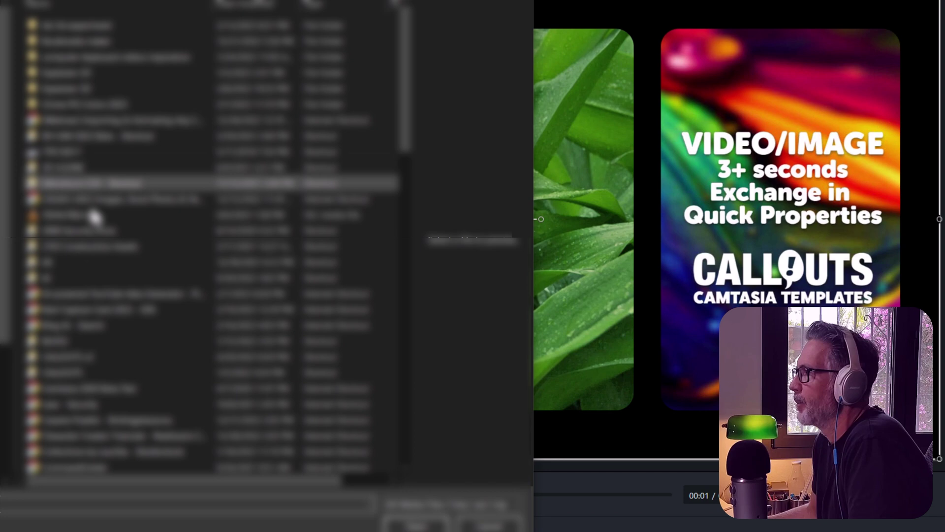
pyautogui.scroll(-7, 105, 327)
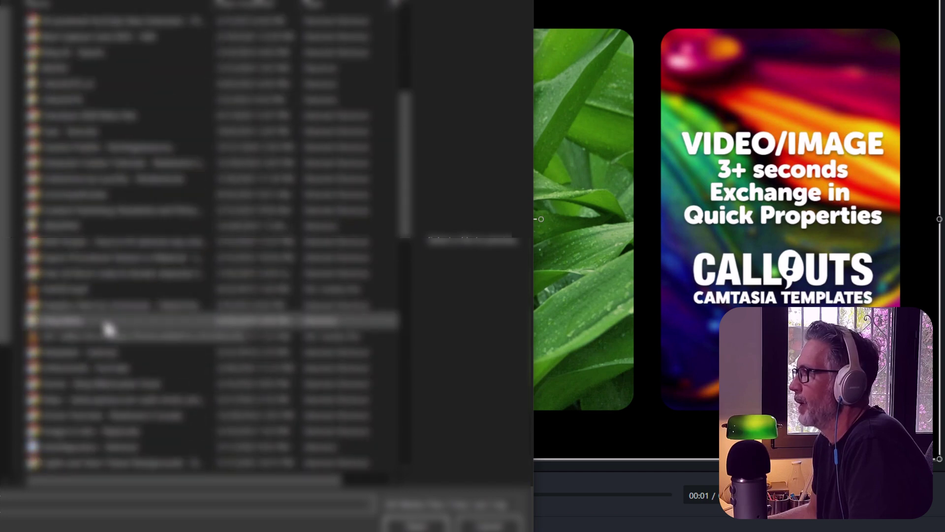
pyautogui.click(106, 327)
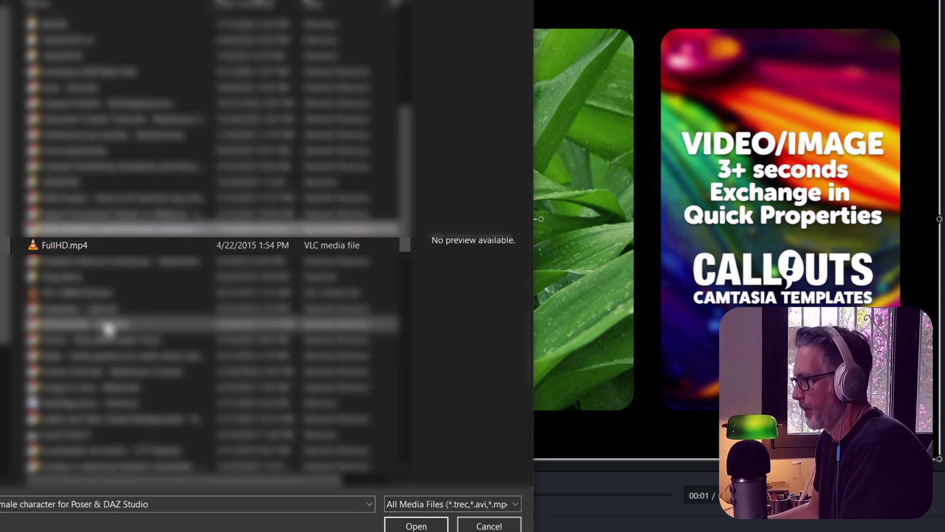
pyautogui.click(416, 526)
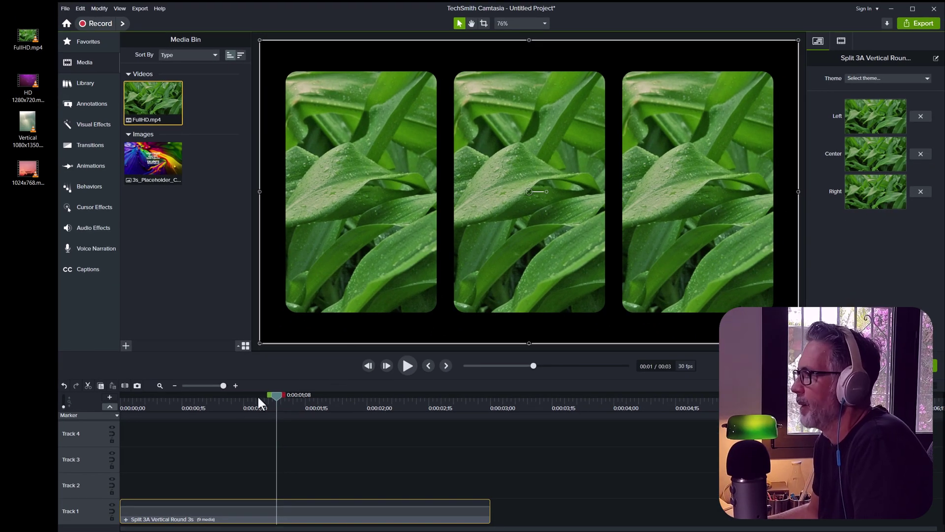
# Preview the filled template near 0:00:01;22 and place a FullHD.mp4 clip on Track 2.
pyautogui.moveTo(274, 396); pyautogui.dragTo(345, 430)
pyautogui.moveTo(153, 102); pyautogui.dragTo(464, 478)
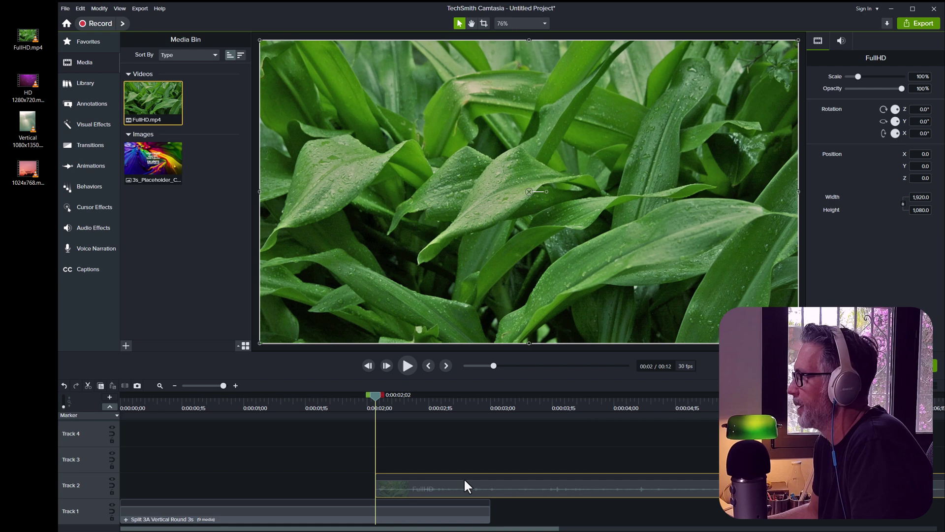
pyautogui.click(434, 513)
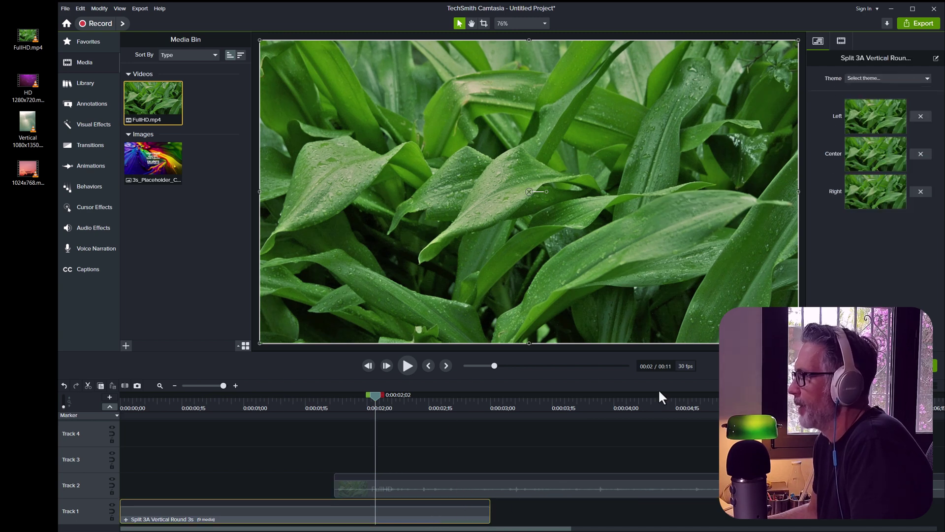
pyautogui.click(543, 491)
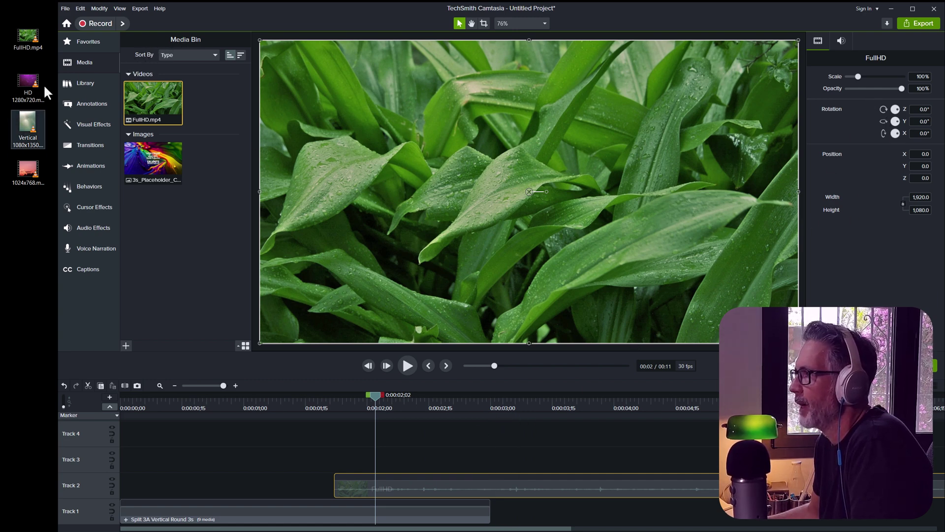
pyautogui.click(84, 67)
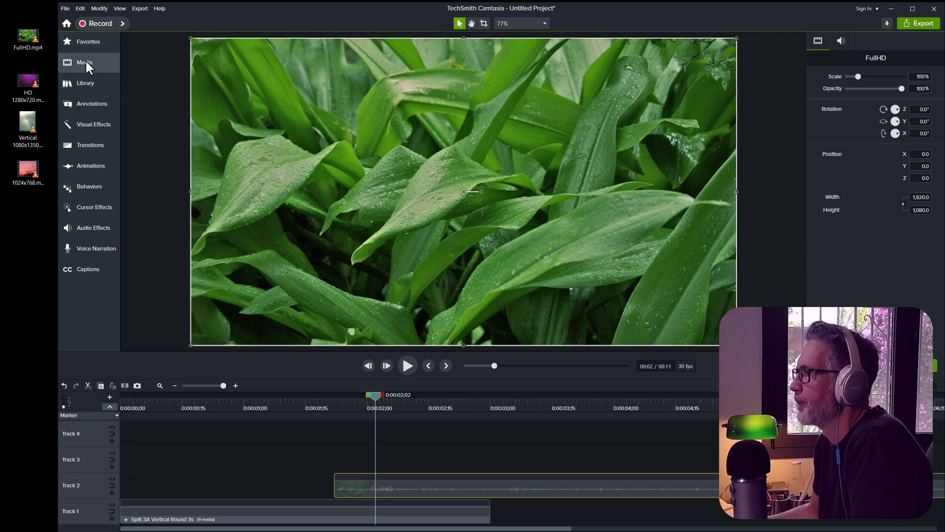
pyautogui.click(89, 40)
pyautogui.click(87, 84)
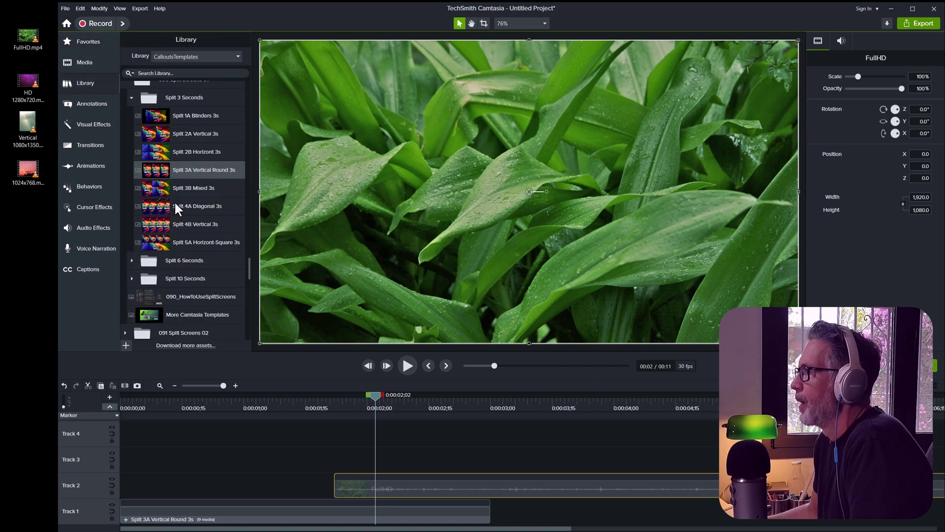
# Delete the extra FullHD clip from Track 2, leaving only the split template on Track 1.
pyautogui.click(399, 516)
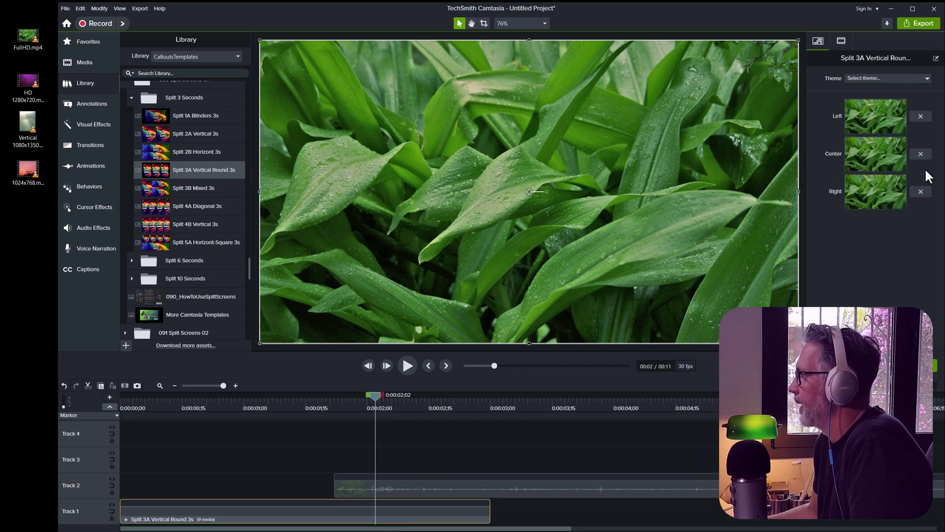
pyautogui.moveTo(514, 453); pyautogui.dragTo(478, 480)
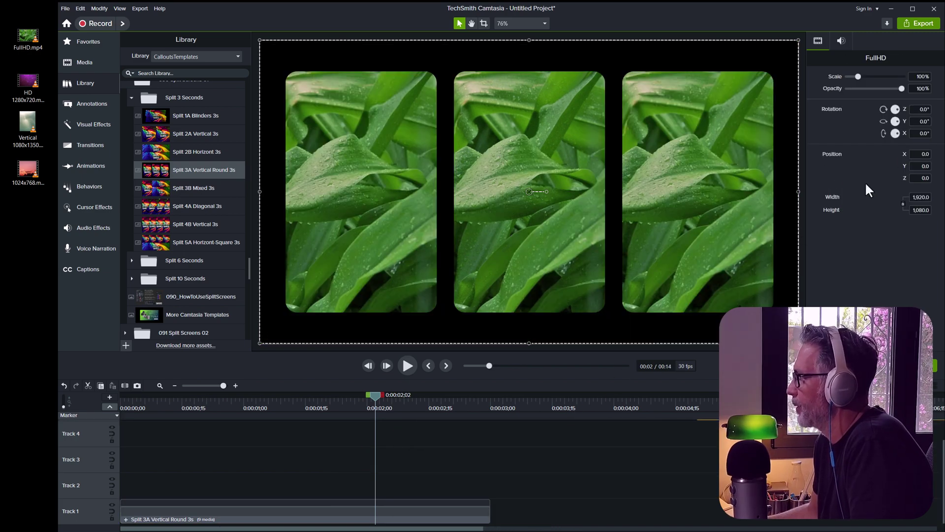
pyautogui.moveTo(898, 149); pyautogui.dragTo(347, 490)
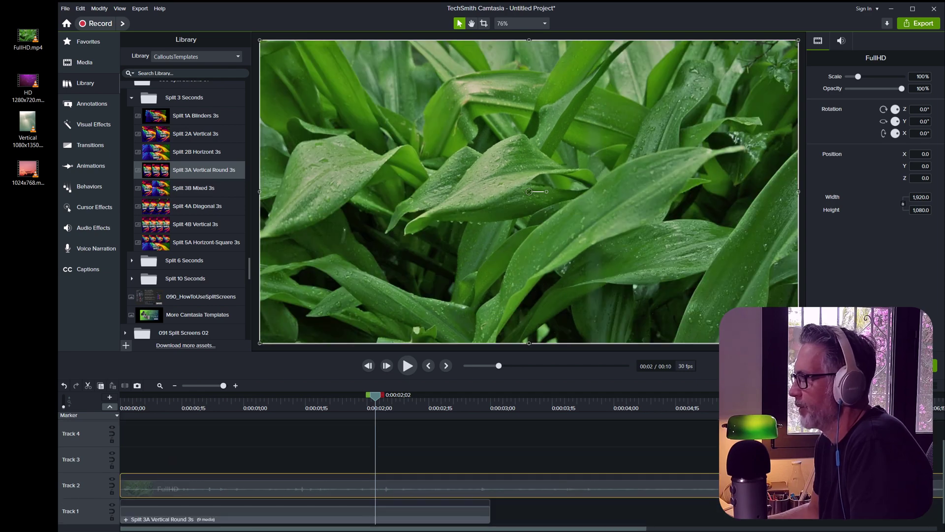
pyautogui.click(255, 446)
pyautogui.click(271, 485)
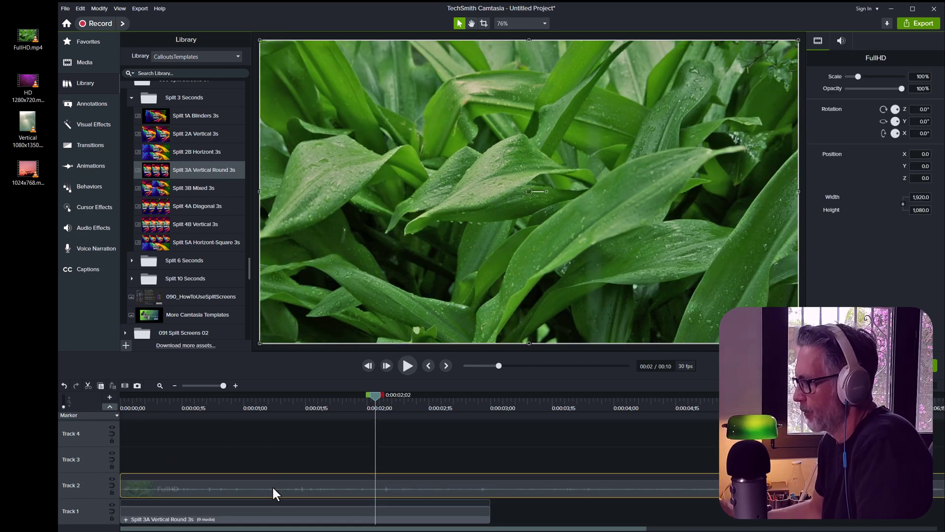
pyautogui.press('Delete')
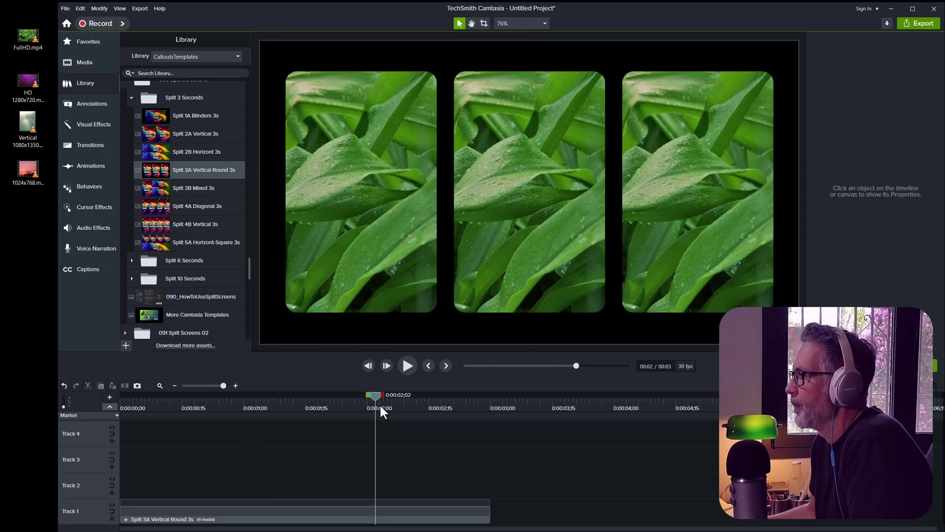
# Rewind near the start and select the split group on the canvas to show its Left, Center, Right media.
pyautogui.moveTo(377, 400); pyautogui.dragTo(263, 483)
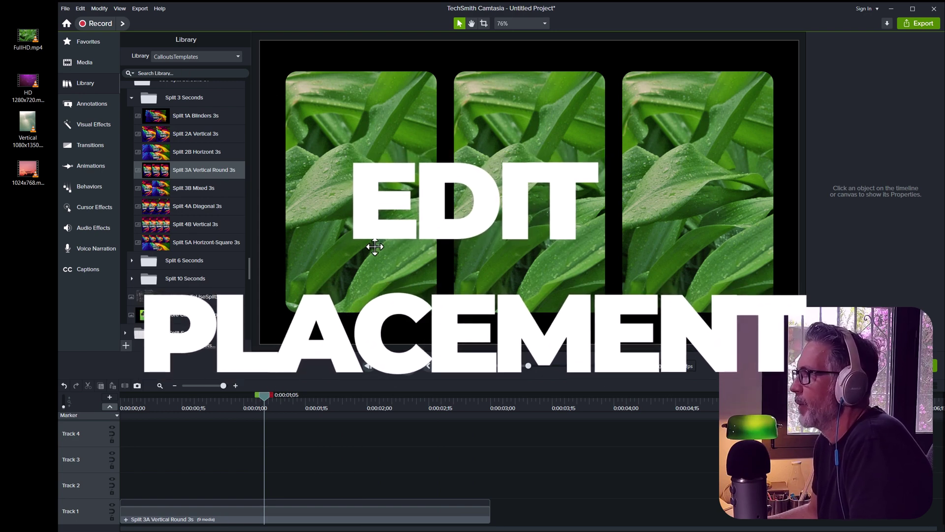
pyautogui.click(375, 246)
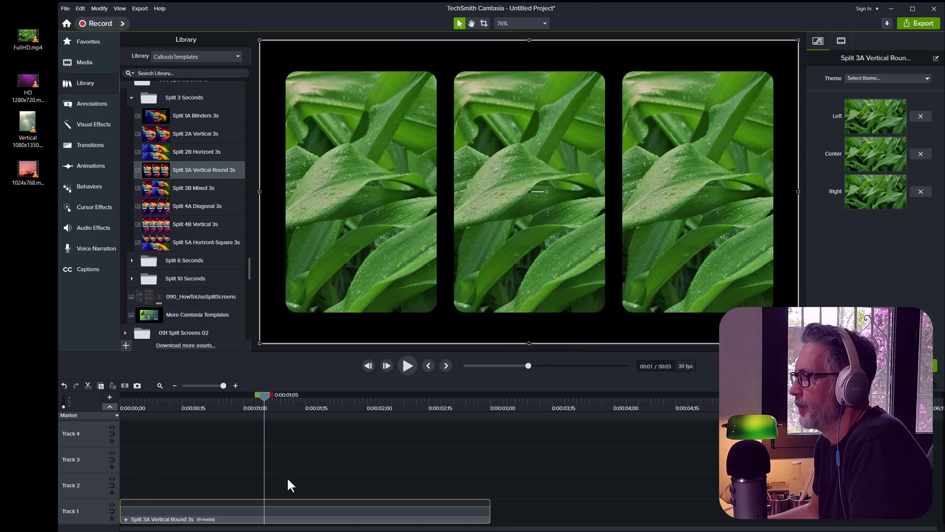
# Open the Split 3A group's own timeline and inspect its FullHD clips on Tracks 1, 4 and 7.
pyautogui.click(126, 519)
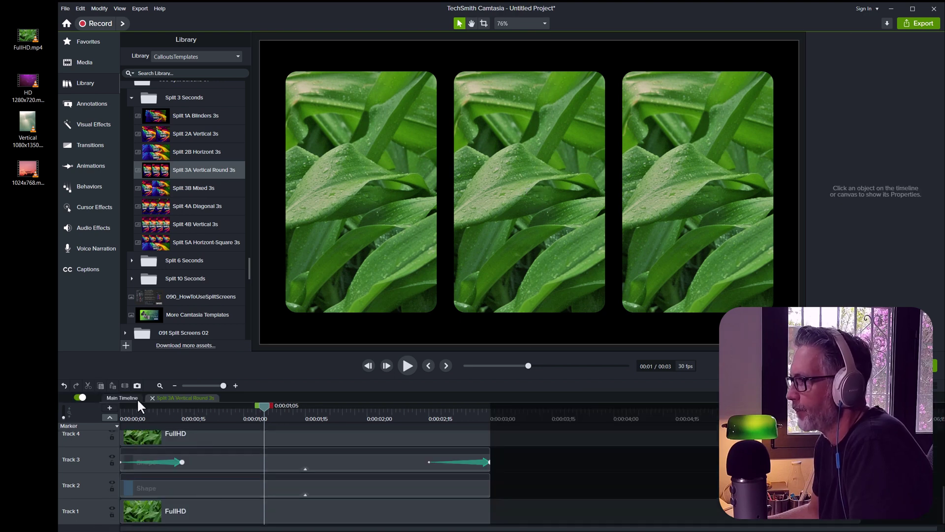
pyautogui.click(124, 398)
pyautogui.click(171, 399)
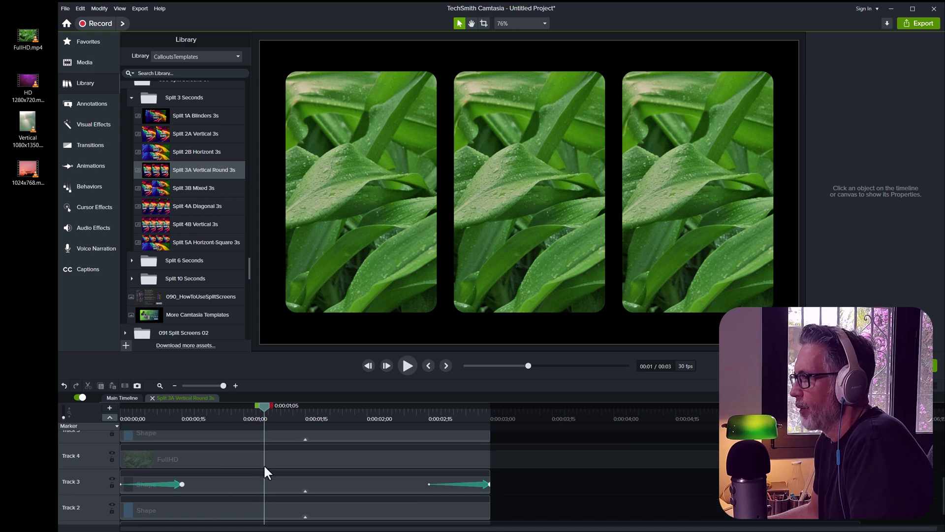
pyautogui.click(200, 521)
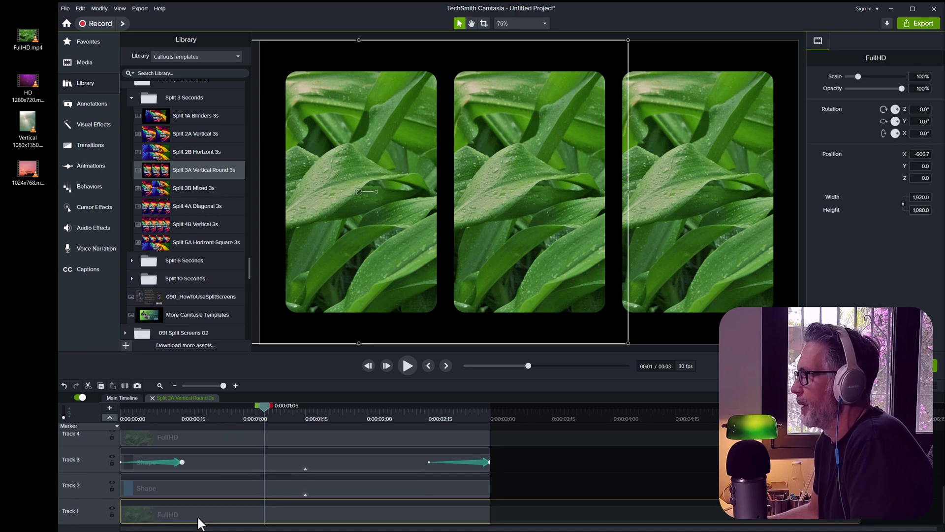
pyautogui.click(209, 440)
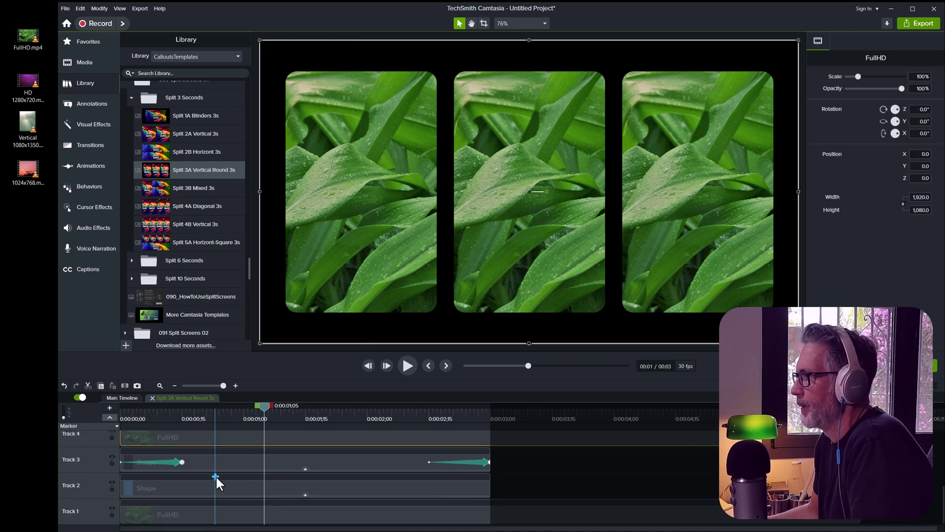
pyautogui.scroll(2, 217, 476)
pyautogui.scroll(2, 216, 476)
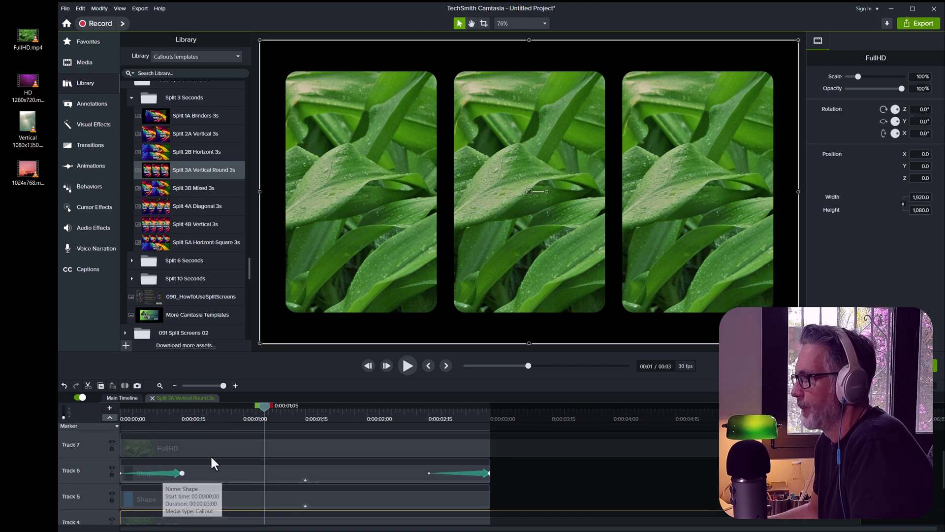
pyautogui.click(208, 452)
pyautogui.scroll(-4, 281, 460)
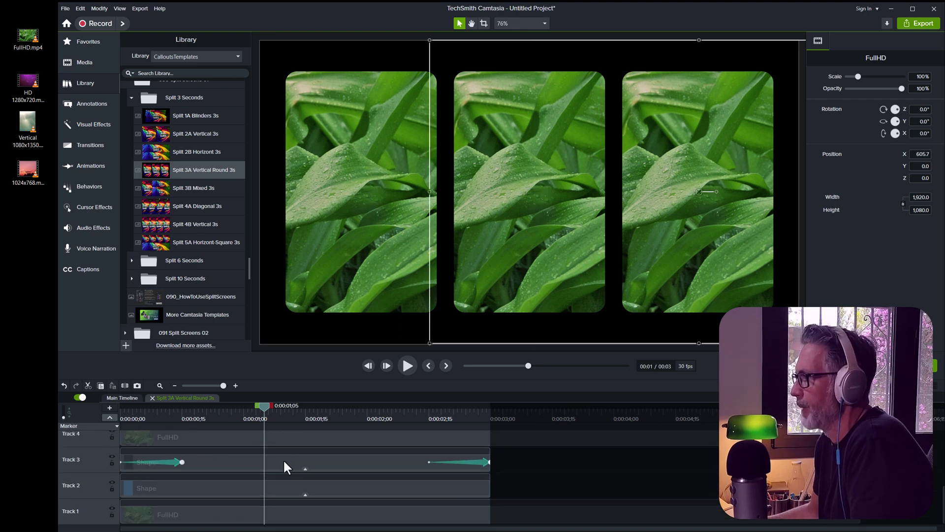
pyautogui.click(164, 512)
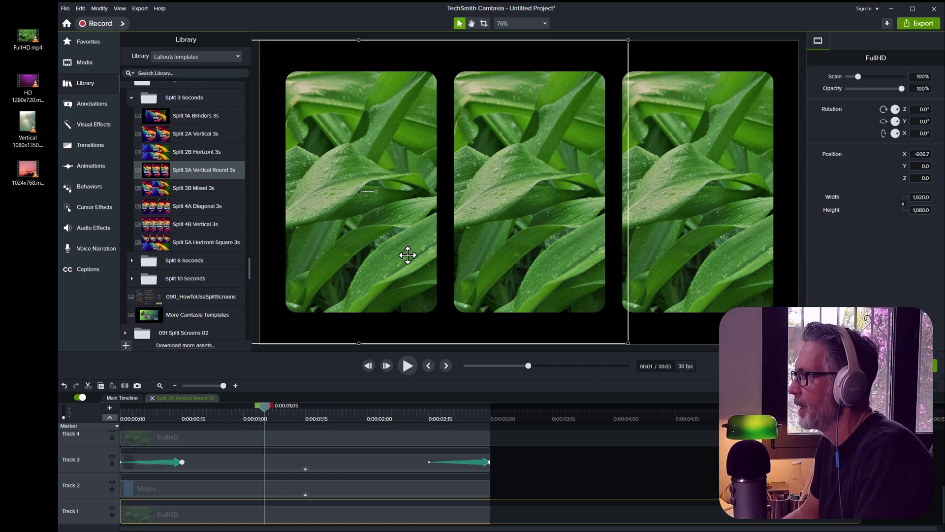
# Nudge the left panel's Track 1 footage to the right with Shift+Right.
pyautogui.hotkey('shift', 'Right')
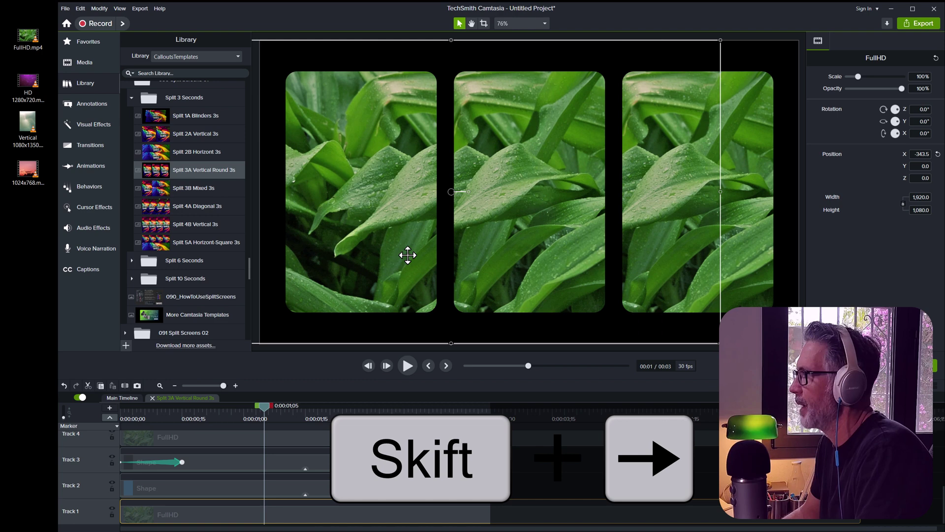
pyautogui.hotkey('shift', 'Right')
pyautogui.hotkey('shift', 'Right')
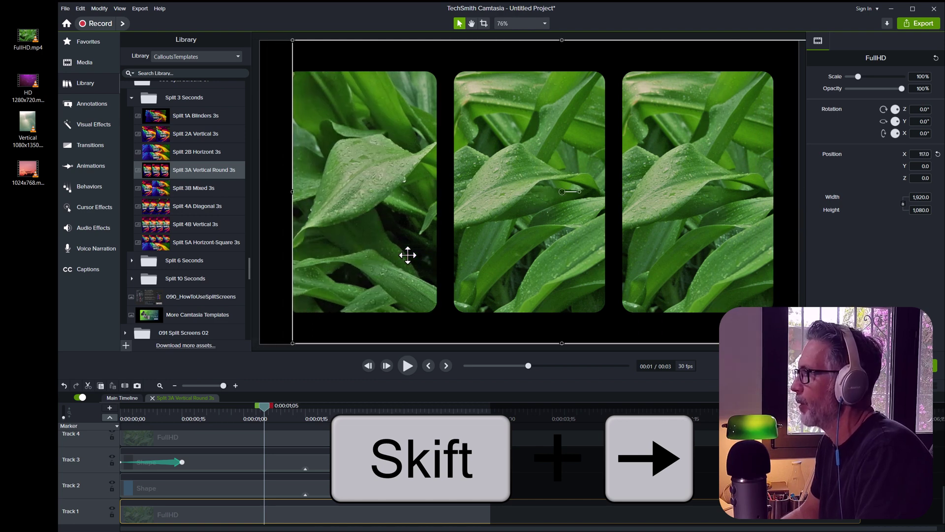
pyautogui.hotkey('shift', 'Left')
pyautogui.hotkey('shift', 'Left')
pyautogui.hotkey('shift', 'Left')
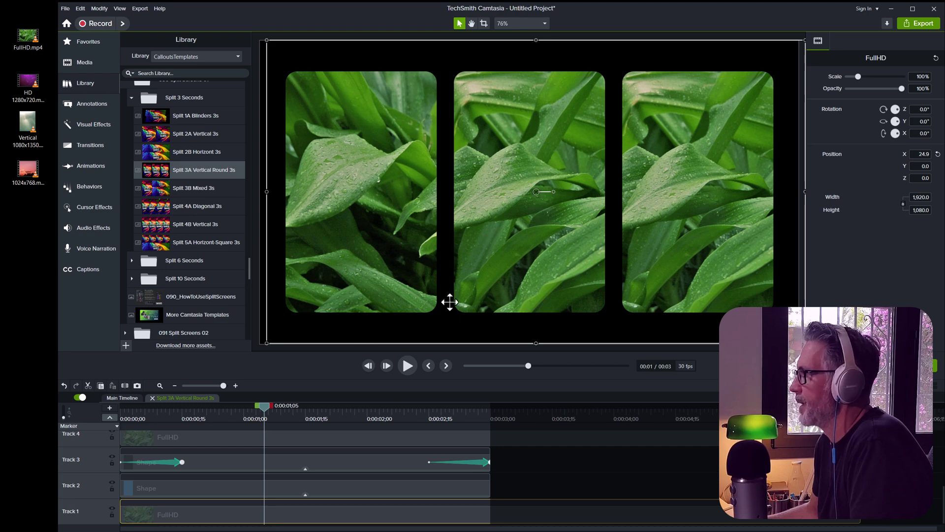
# Slide the right panel's Track 7 footage left to X position -39.1.
pyautogui.scroll(5, 274, 488)
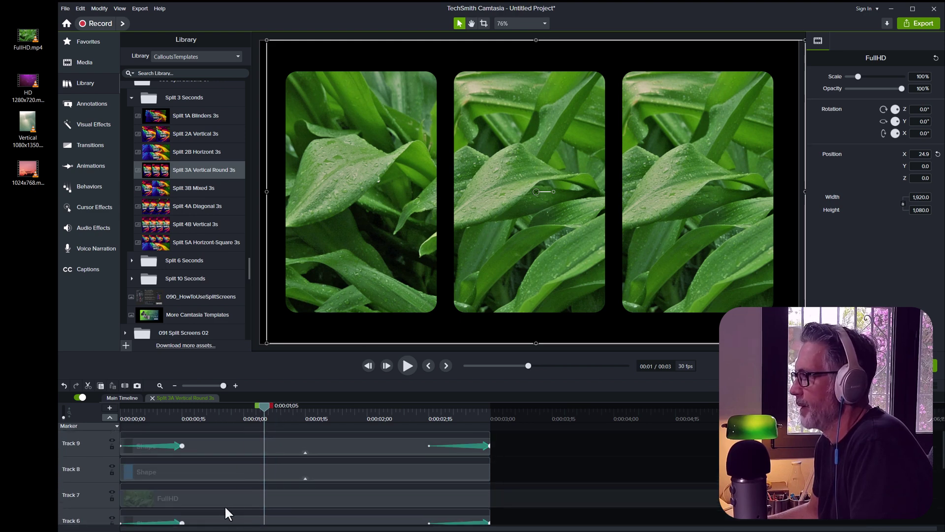
pyautogui.click(298, 492)
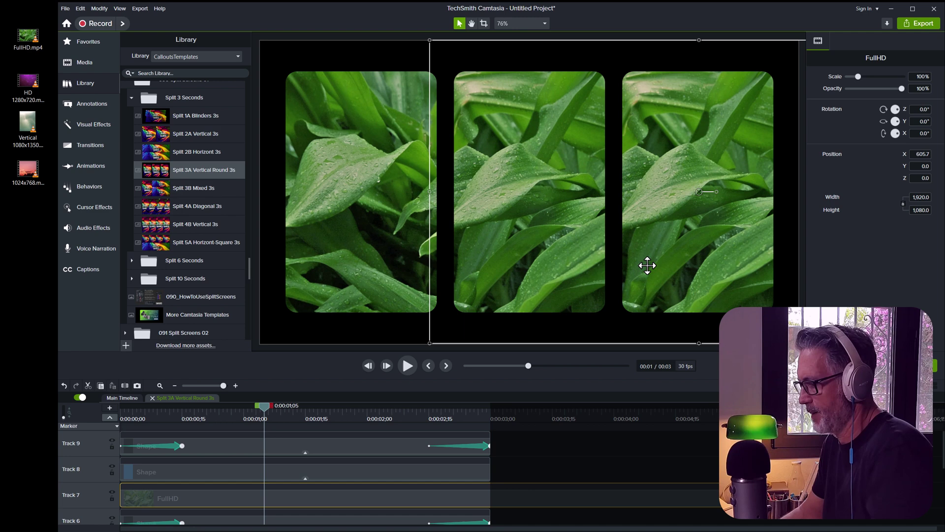
pyautogui.hotkey('shift', 'Left')
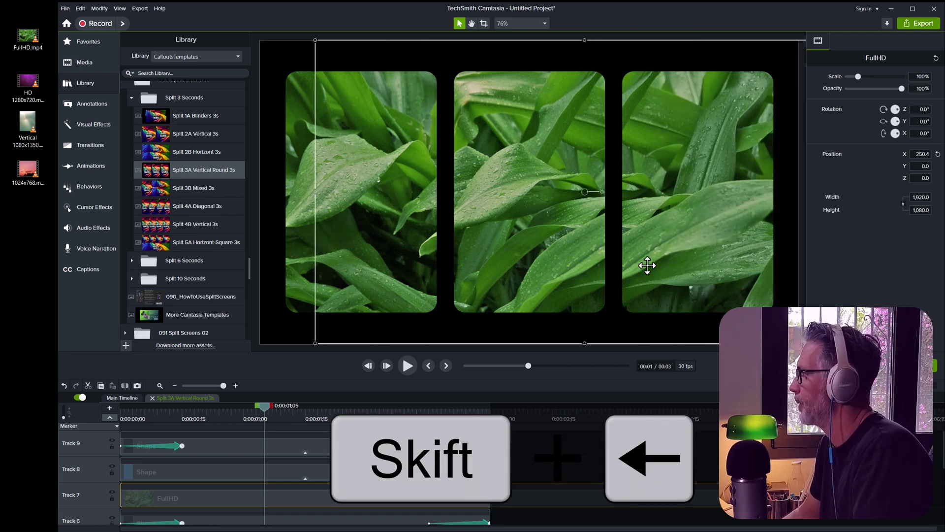
pyautogui.hotkey('shift', 'Left')
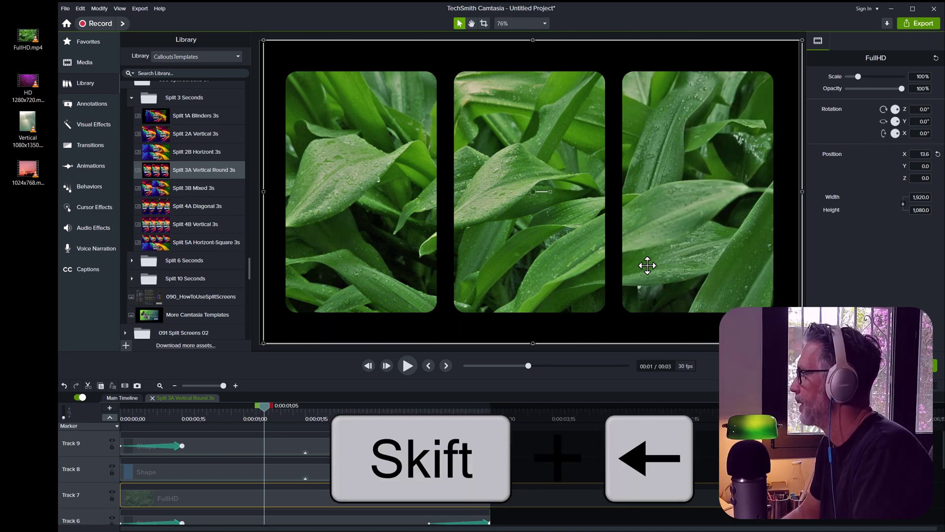
pyautogui.hotkey('shift', 'Left')
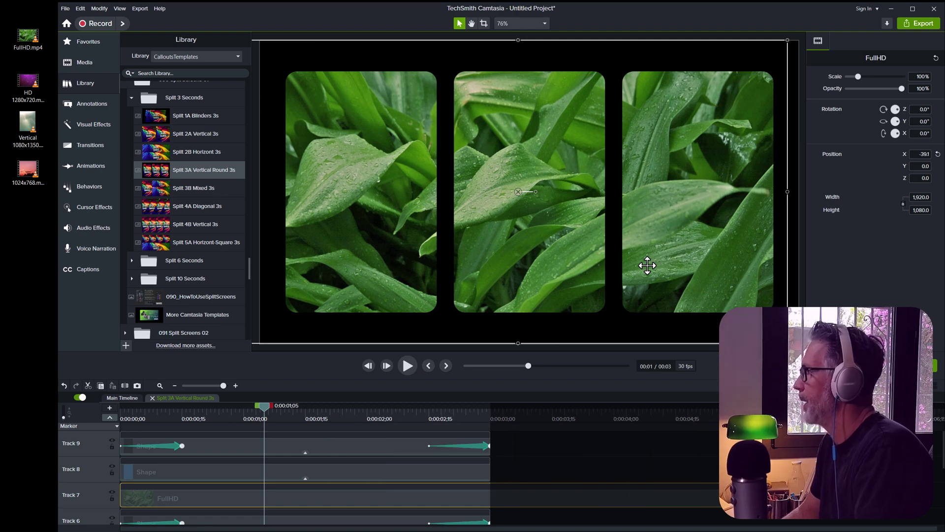
# Play the split animation on the main timeline, close the group tab, and reselect the Track 1 template.
pyautogui.click(111, 397)
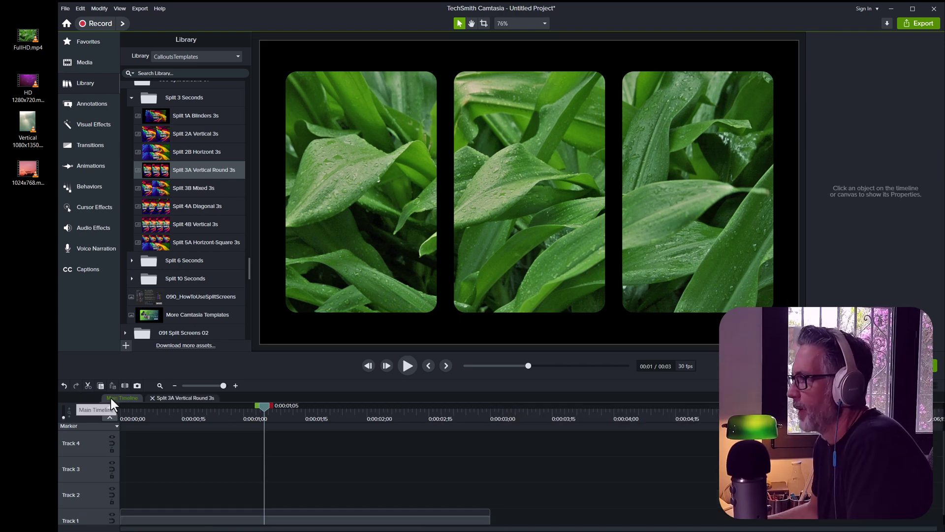
pyautogui.moveTo(264, 412); pyautogui.dragTo(112, 423)
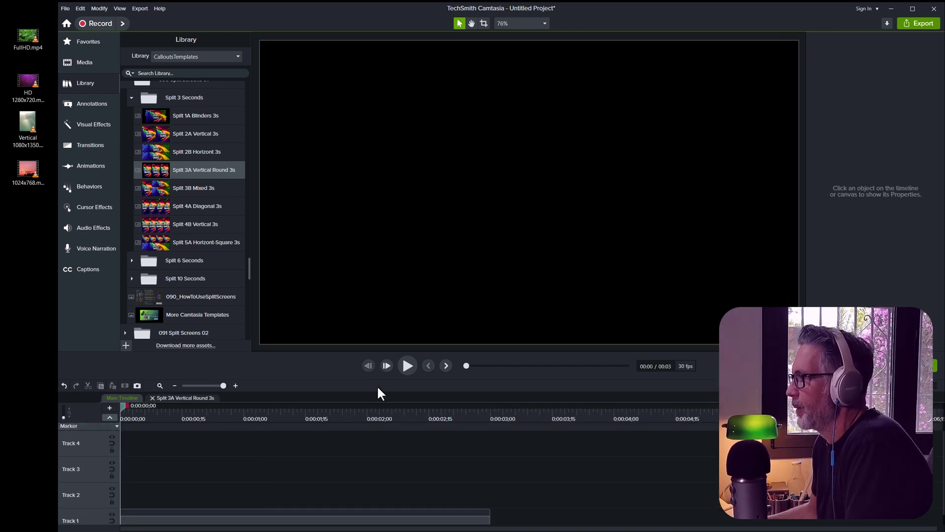
pyautogui.click(409, 365)
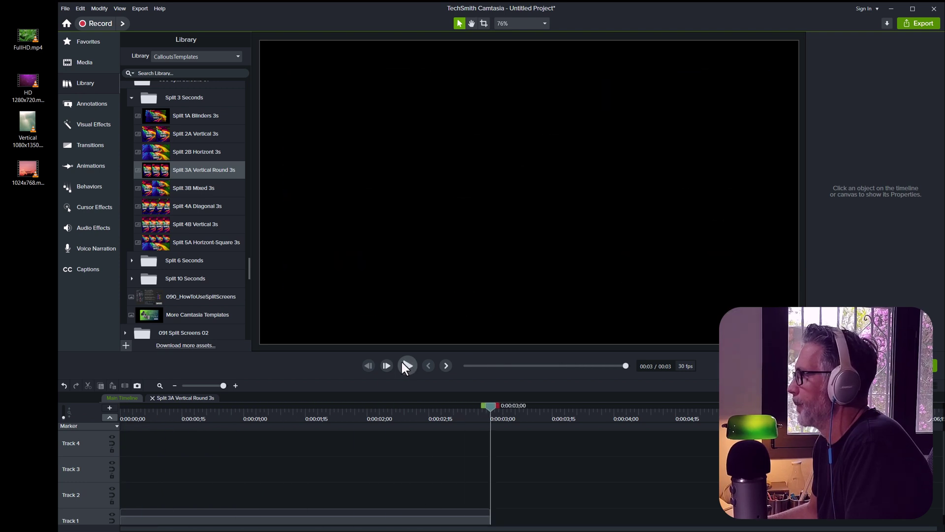
pyautogui.moveTo(488, 413); pyautogui.dragTo(240, 435)
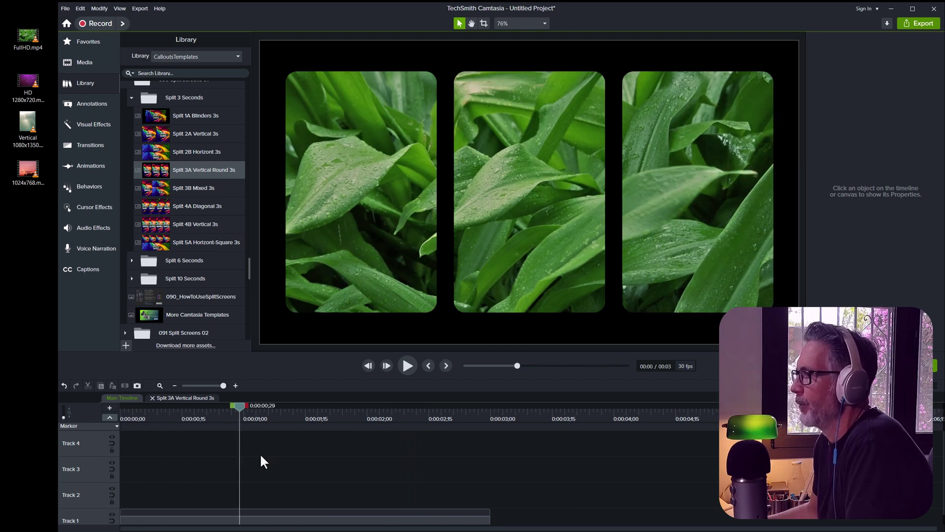
pyautogui.click(151, 398)
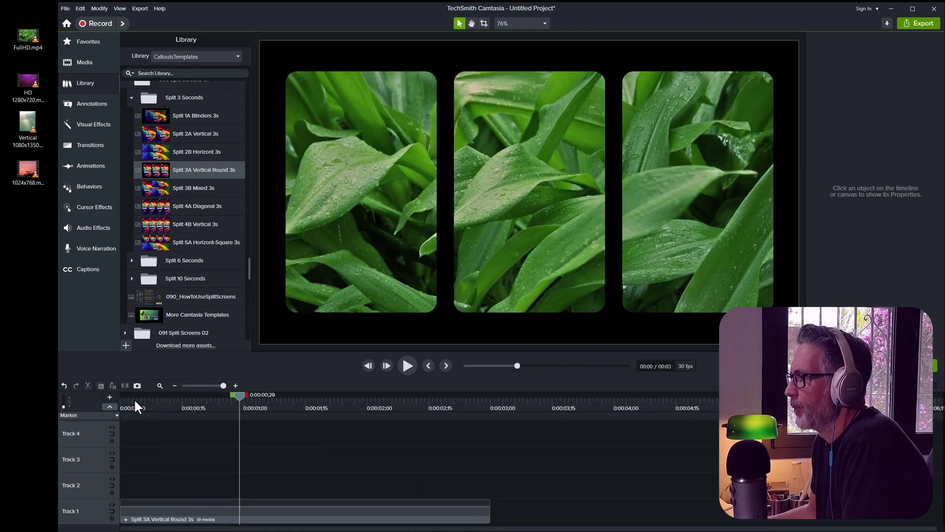
pyautogui.click(154, 520)
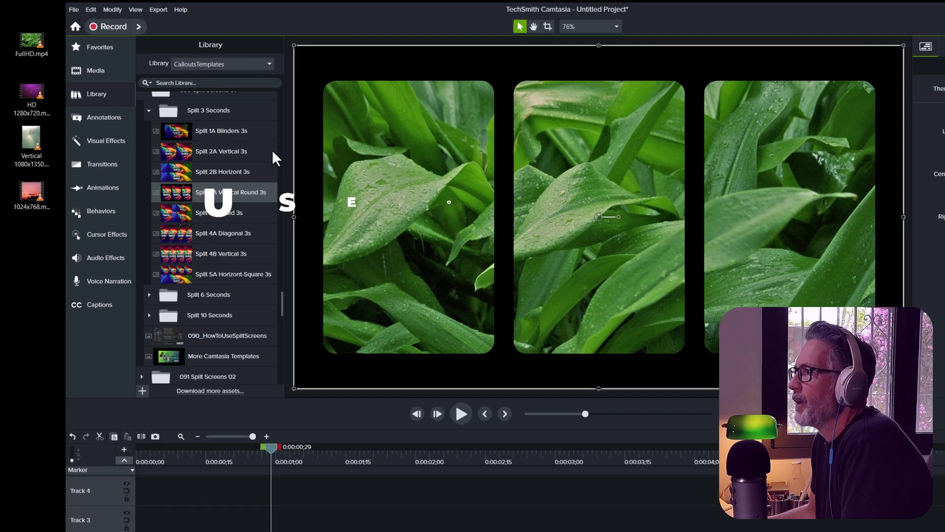
# Drag HD 1280x720.mov from the desktop into the Center slot, replacing the leaf footage with purple.
pyautogui.click(28, 92)
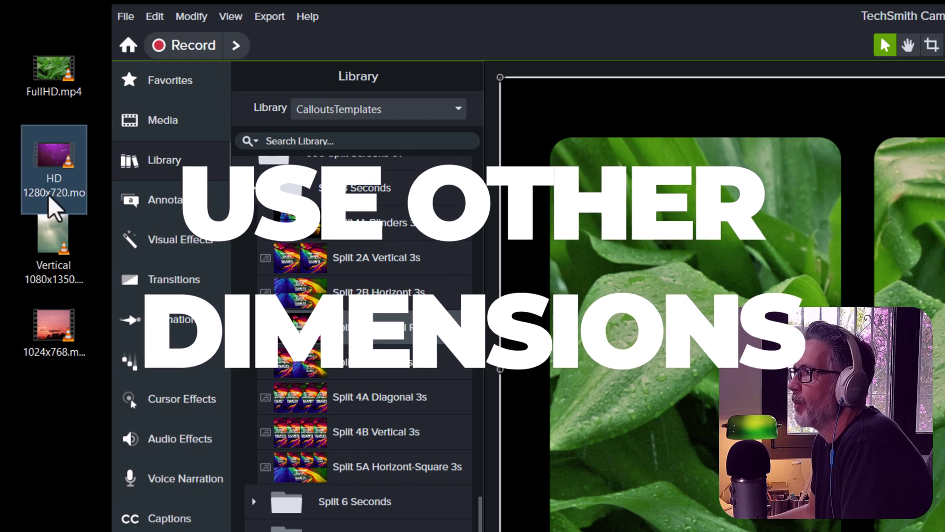
pyautogui.click(25, 69)
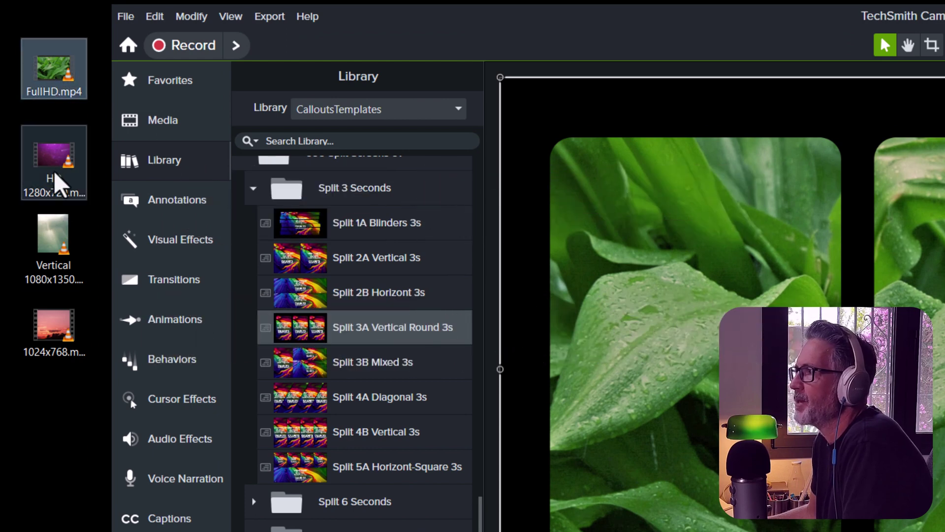
pyautogui.click(30, 182)
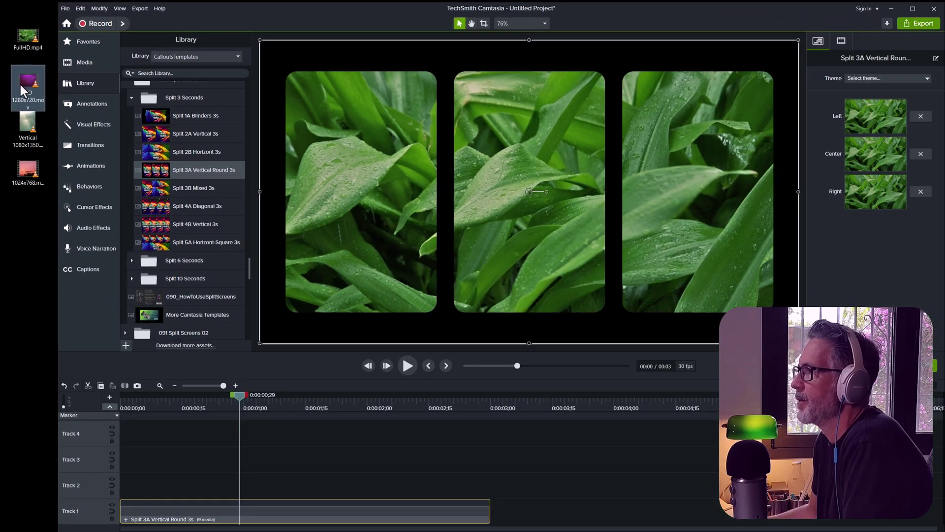
pyautogui.moveTo(54, 160); pyautogui.dragTo(875, 156)
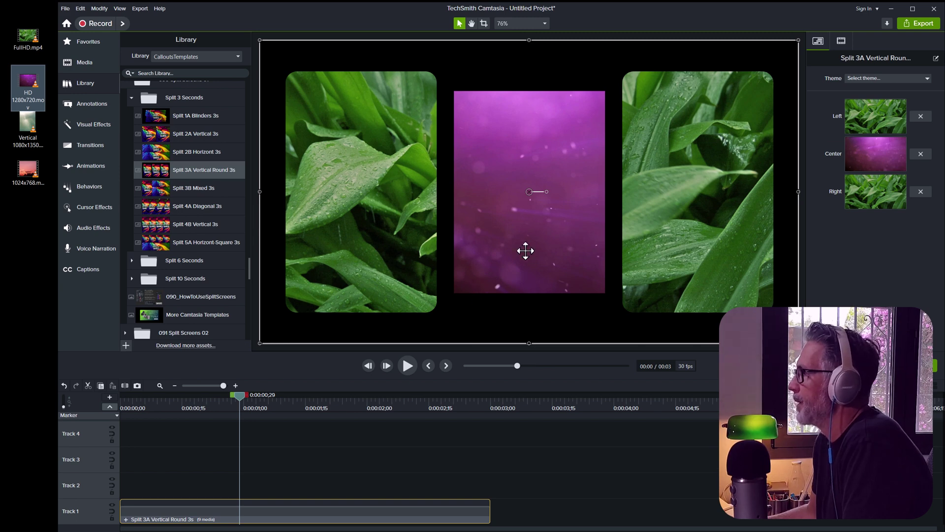
pyautogui.rightClick(884, 155)
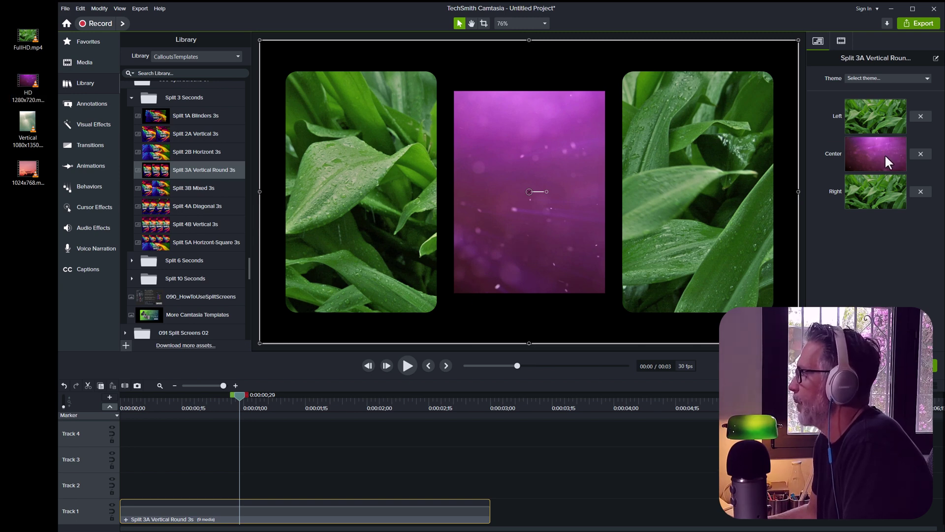
pyautogui.click(869, 149)
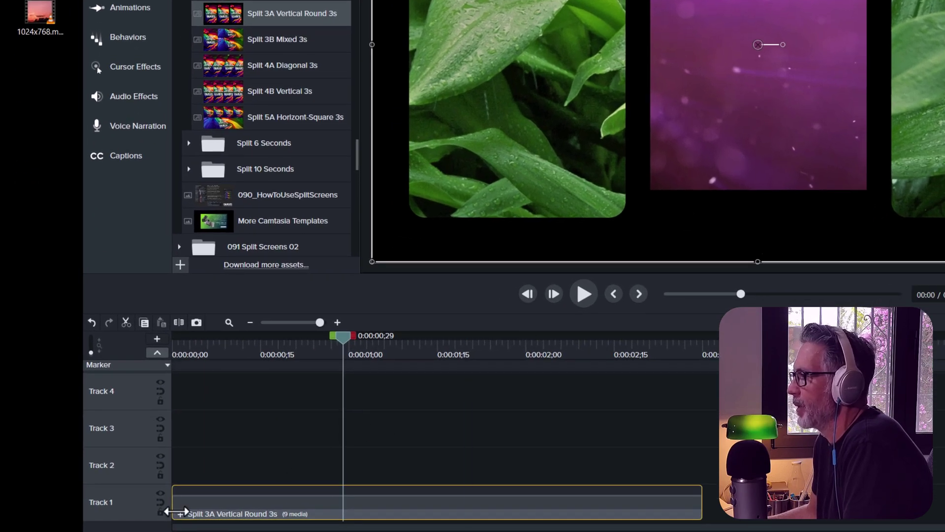
# Scale the HD 1280x720 clip inside the template up to about 130%, then back down to about 121%.
pyautogui.click(180, 513)
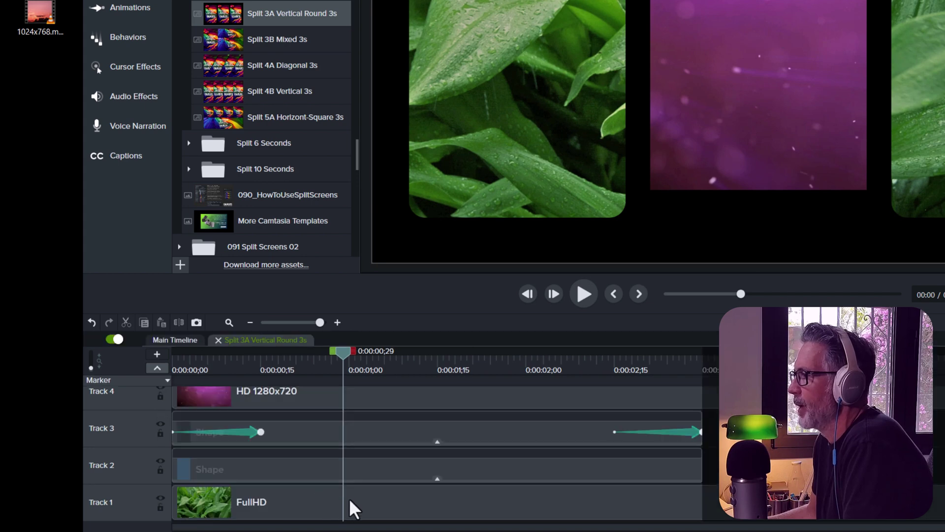
pyautogui.click(376, 404)
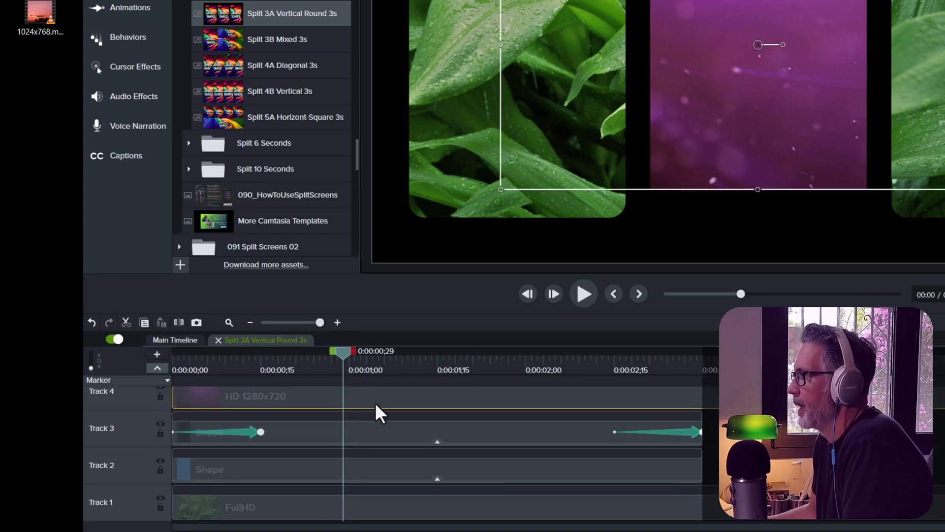
pyautogui.scroll(2, 376, 402)
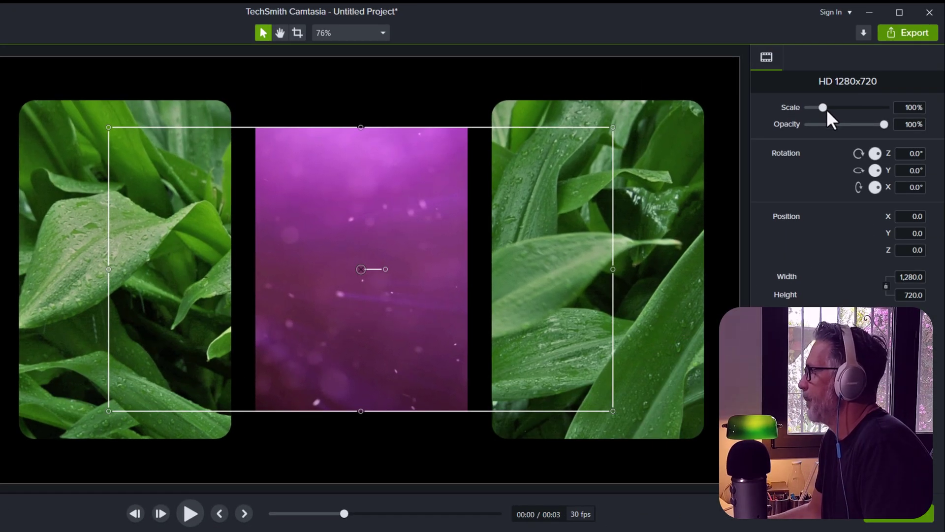
pyautogui.moveTo(822, 106); pyautogui.dragTo(827, 108)
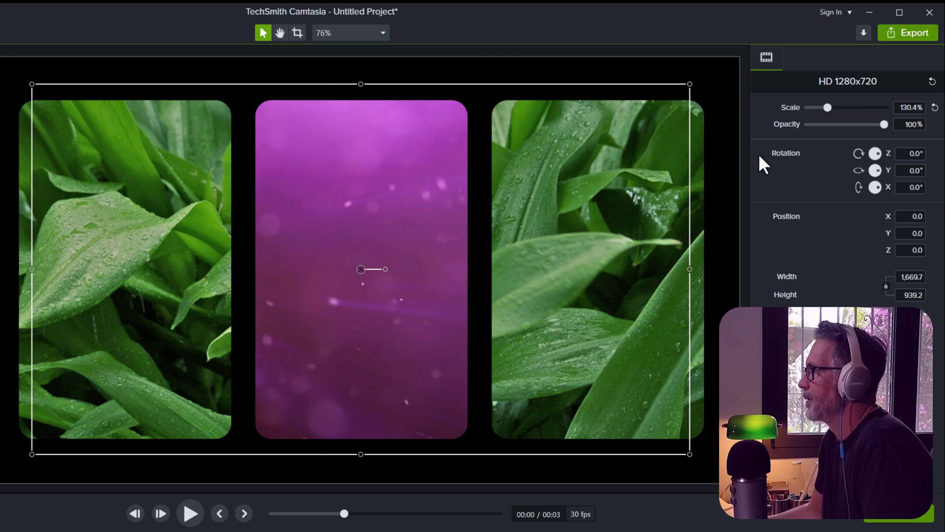
pyautogui.click(895, 110)
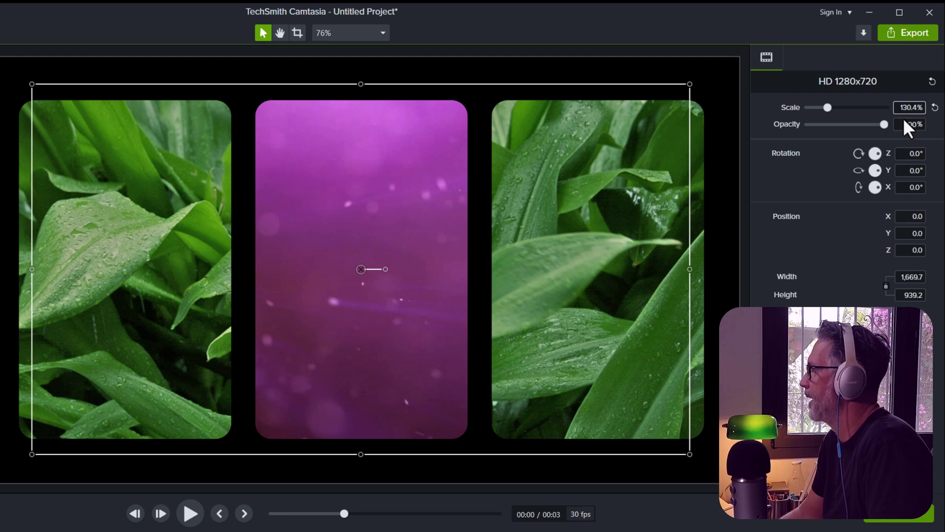
pyautogui.press('Down')
pyautogui.press('Down')
pyautogui.press('Down')
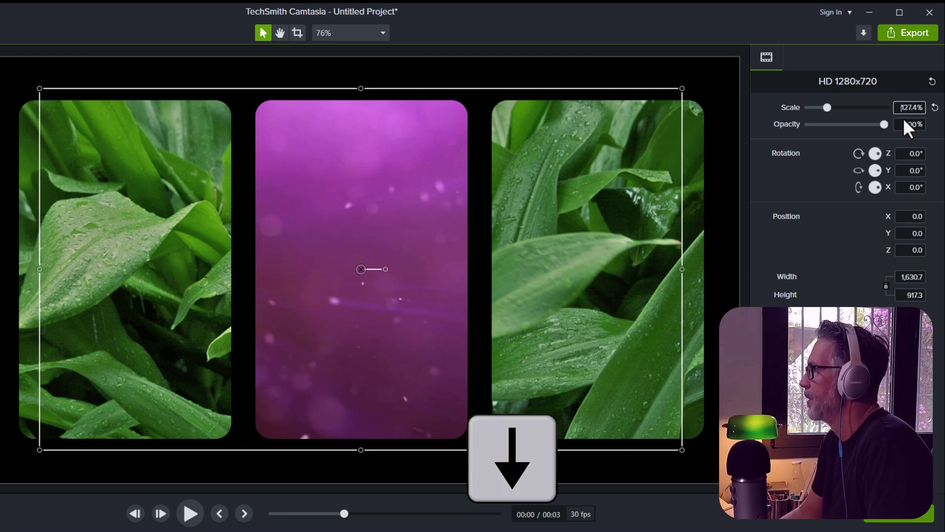
pyautogui.press('Down')
pyautogui.press('Down')
pyautogui.press('Down')
pyautogui.press('Down')
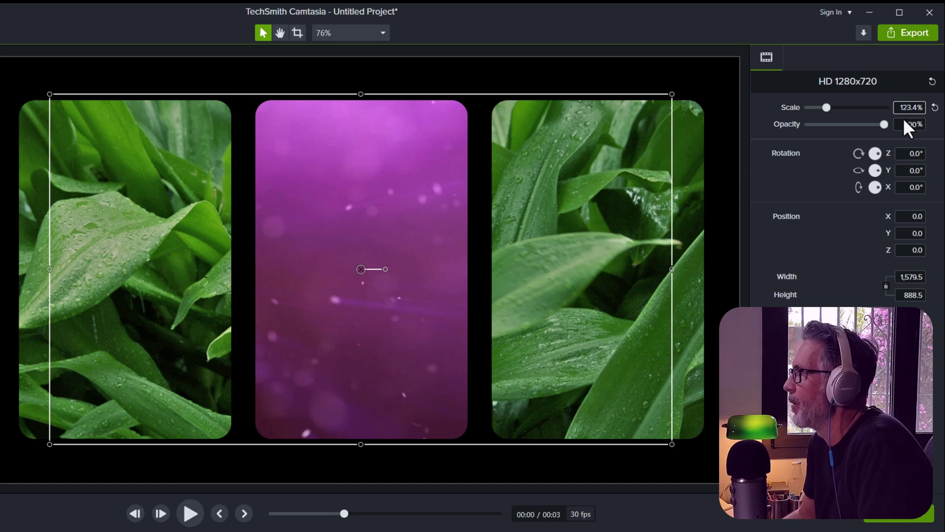
pyautogui.press('Down')
pyautogui.press('Down')
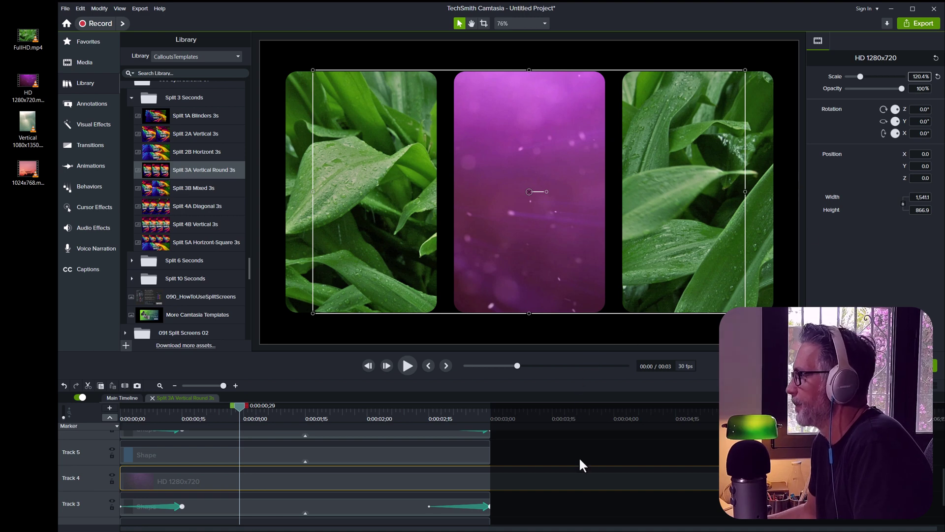
pyautogui.click(580, 461)
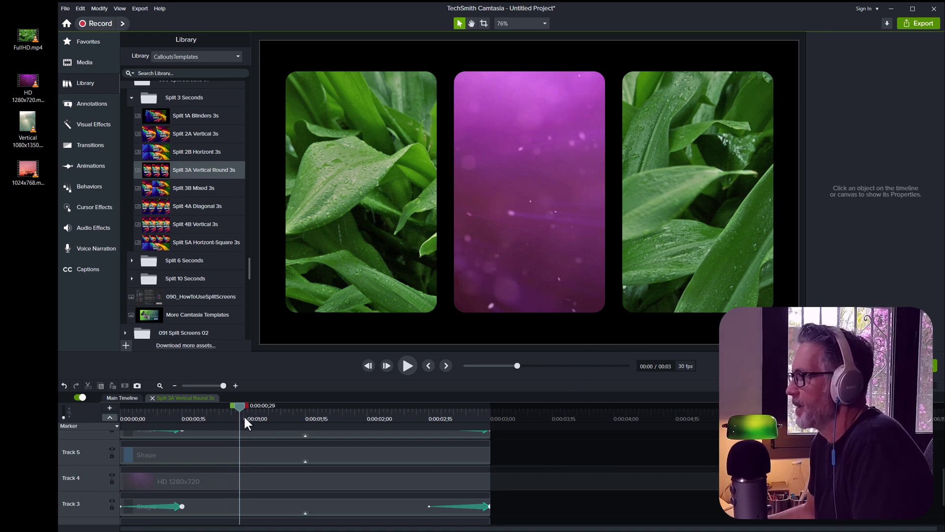
# Back on the main timeline, play the split-screen from 0:00 and stop at 0:00:00;24.
pyautogui.click(114, 398)
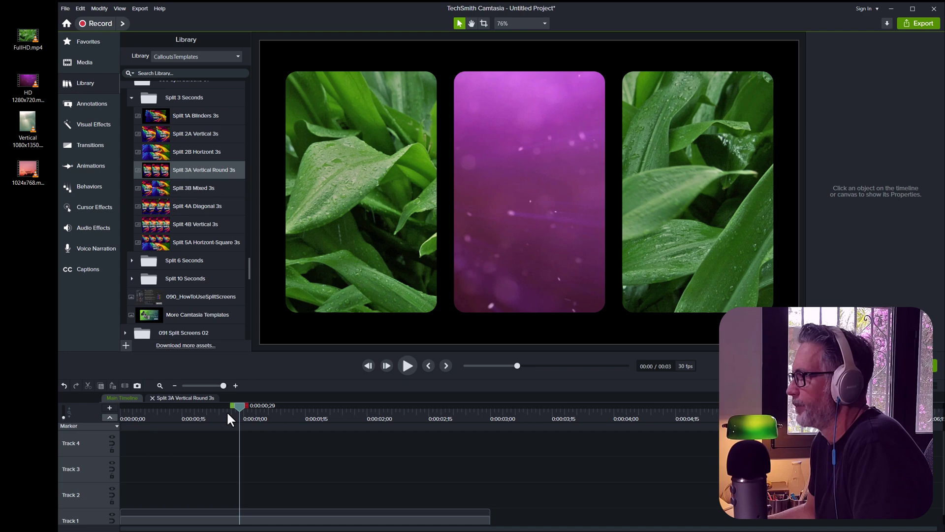
pyautogui.moveTo(227, 411); pyautogui.dragTo(94, 426)
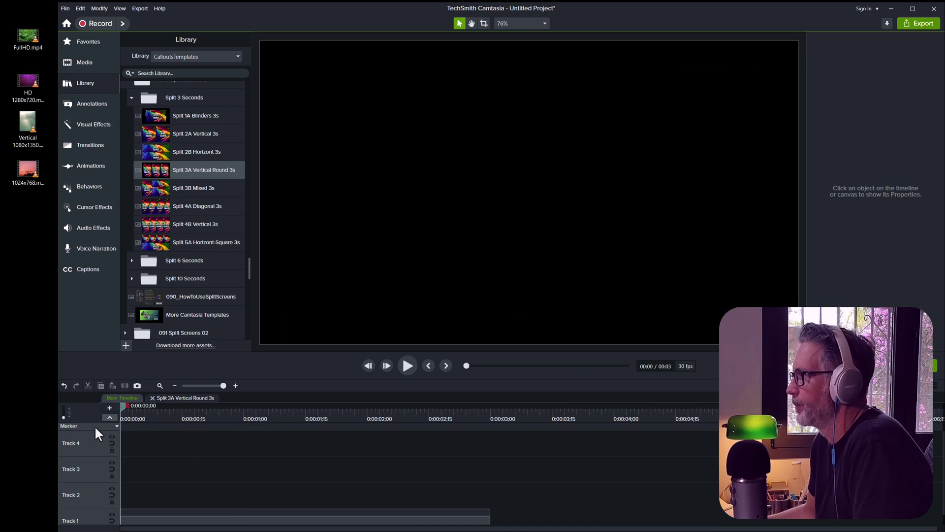
pyautogui.click(409, 365)
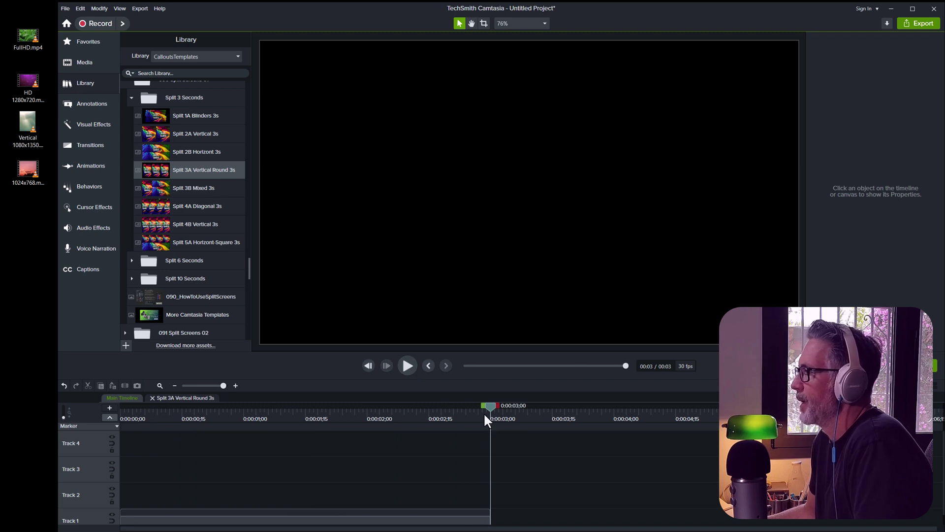
pyautogui.click(221, 442)
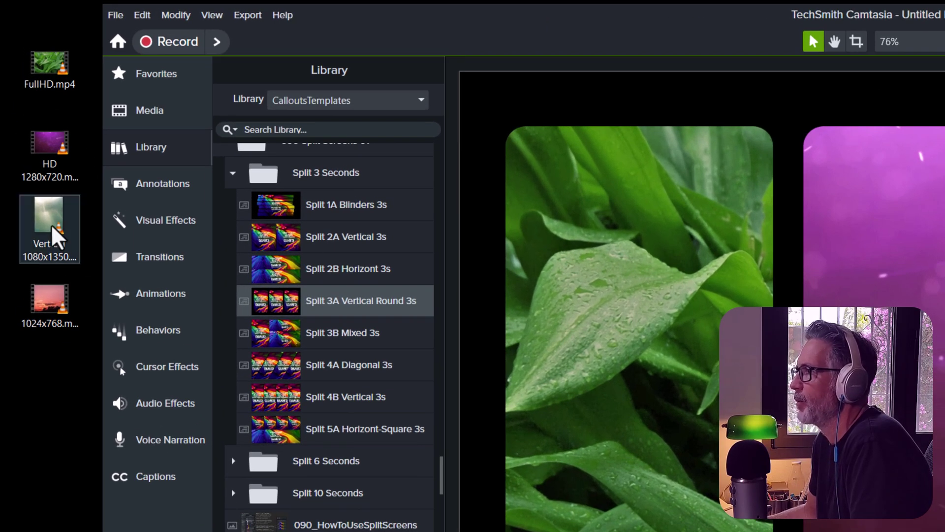
# Drop Vertical 1080x1350.mp4 into the template's Left slot.
pyautogui.click(28, 148)
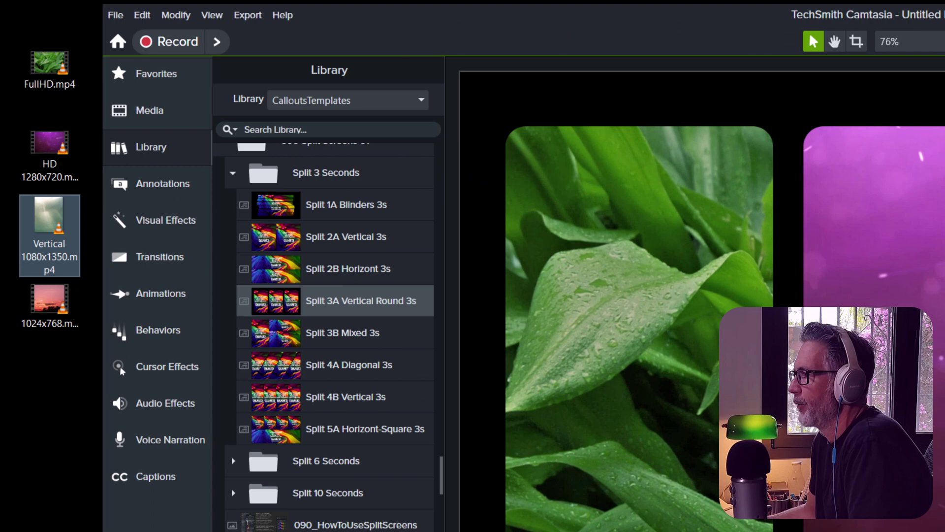
pyautogui.click(641, 246)
pyautogui.press('Escape')
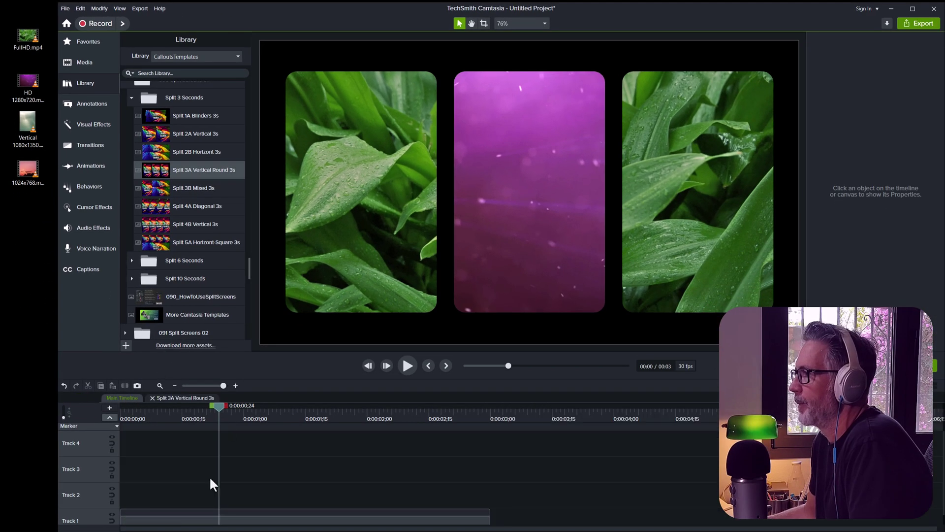
pyautogui.click(192, 522)
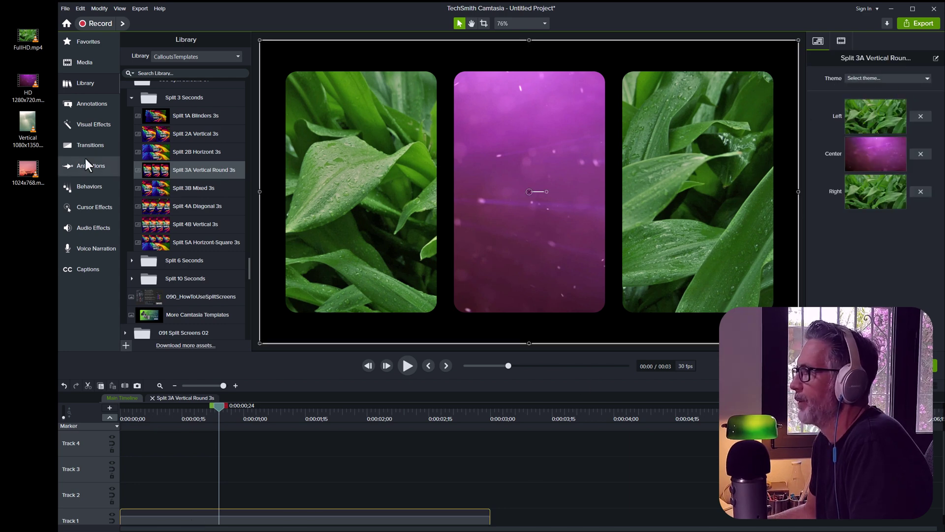
pyautogui.moveTo(29, 132); pyautogui.dragTo(875, 113)
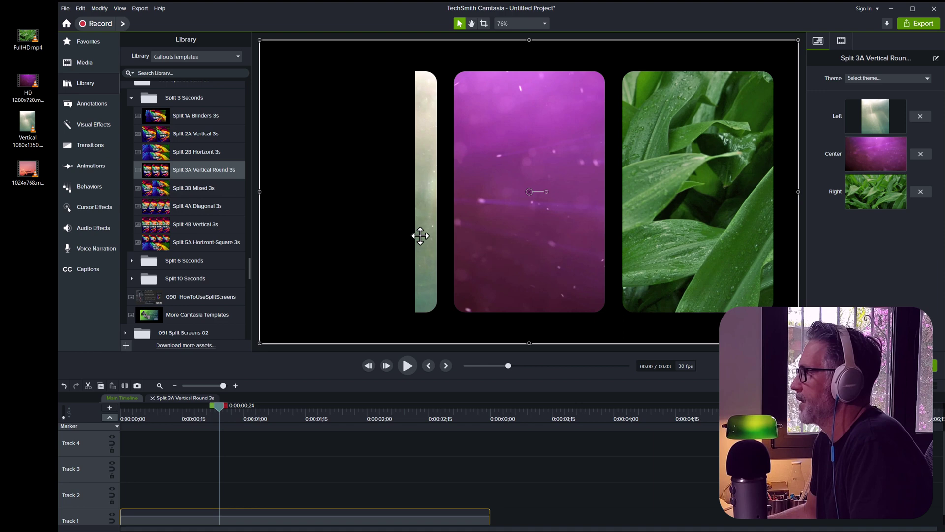
# Inside the group, nudge the vertical clip left to X -646.1 so it fills the left panel.
pyautogui.scroll(-1, 155, 522)
pyautogui.click(126, 520)
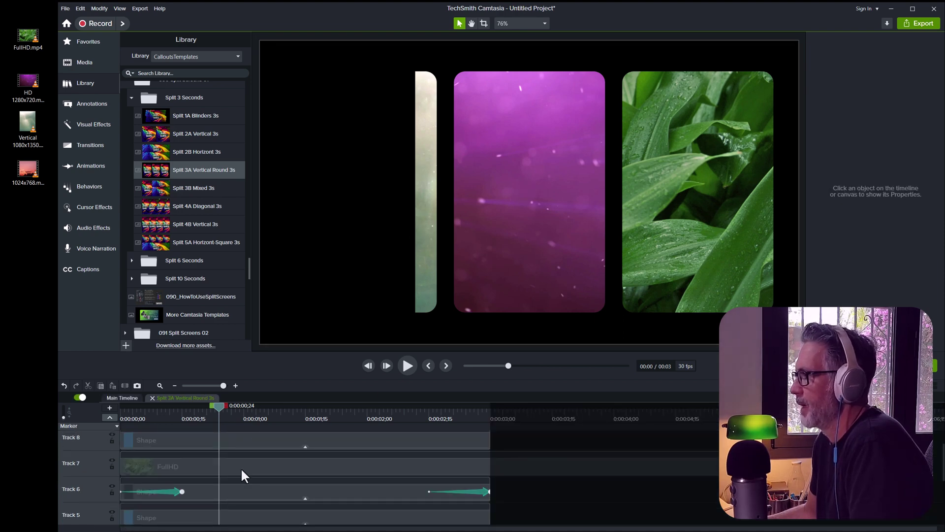
pyautogui.scroll(-4, 244, 488)
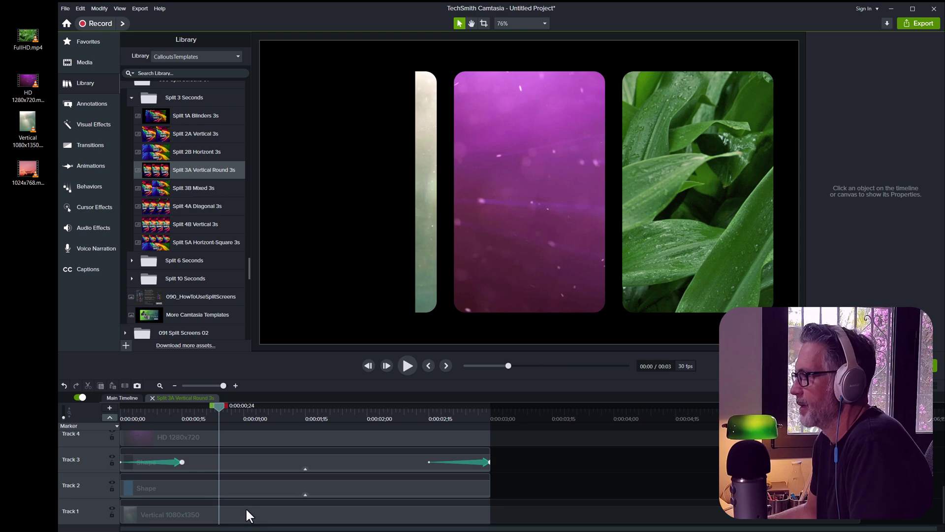
pyautogui.click(182, 521)
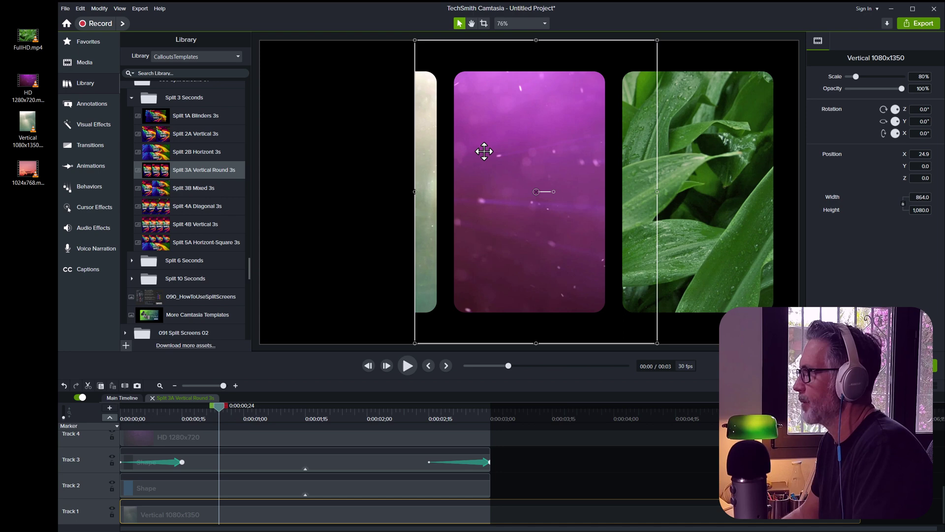
pyautogui.press('Left')
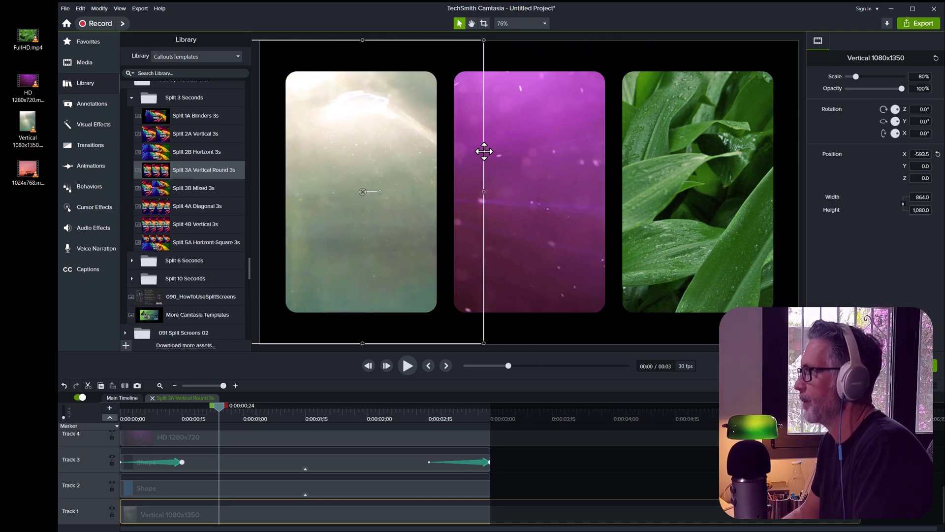
pyautogui.press('Left')
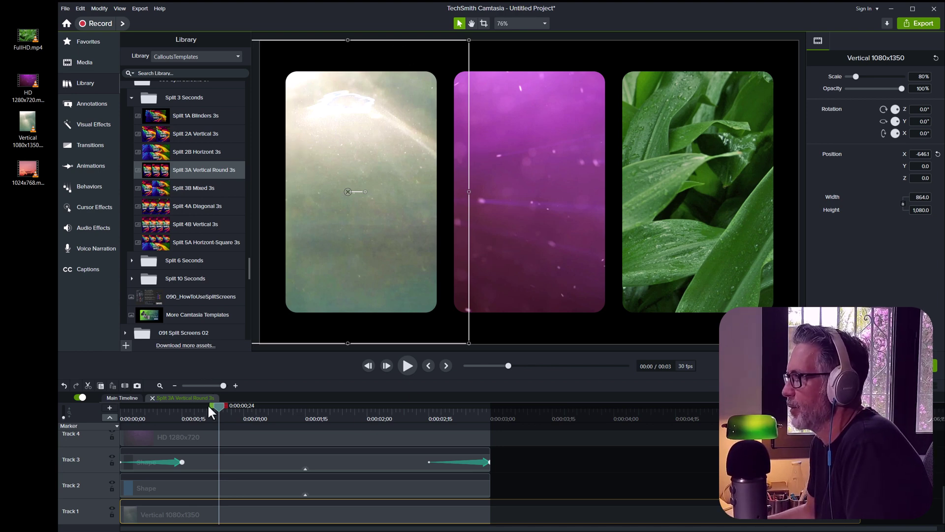
pyautogui.moveTo(213, 401); pyautogui.dragTo(118, 415)
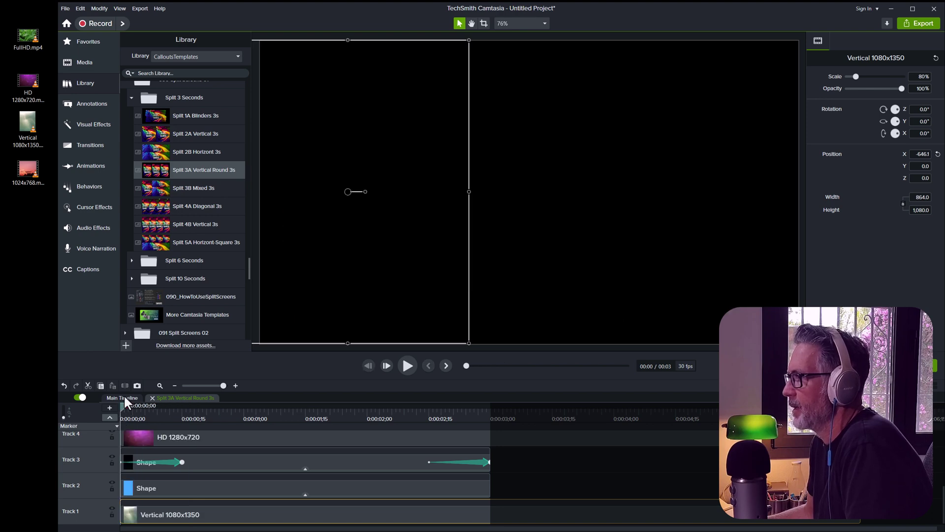
# Play the animation, scrub to 0:00:00;15 to show all three panels, and pick 1024x768.mp4.
pyautogui.click(171, 399)
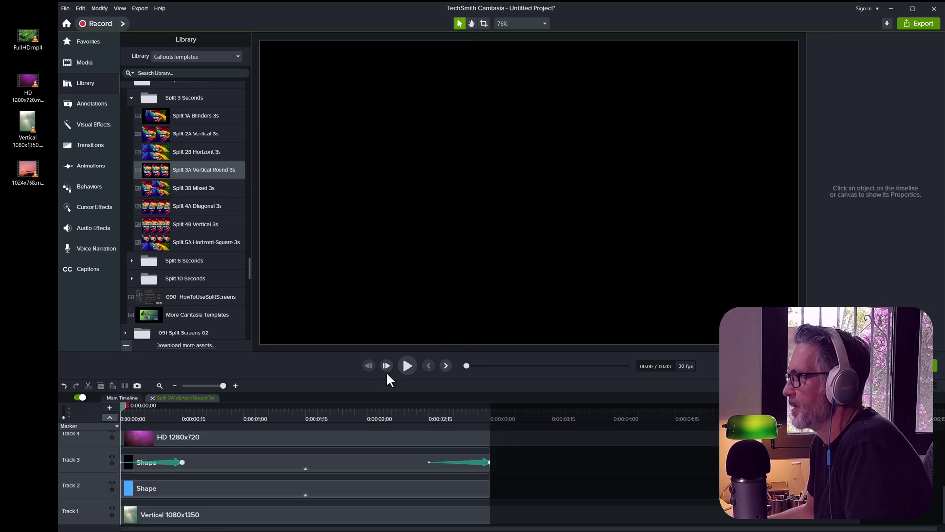
pyautogui.click(407, 367)
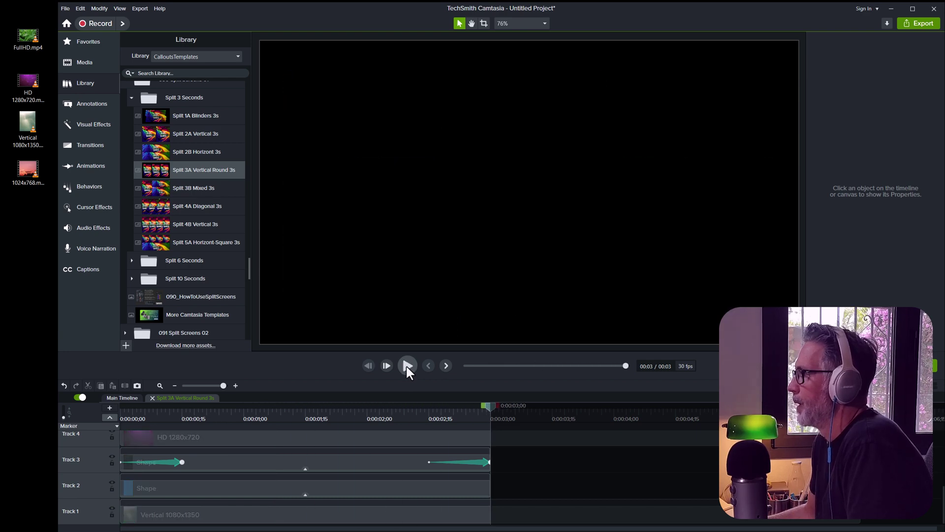
pyautogui.moveTo(485, 406); pyautogui.dragTo(180, 418)
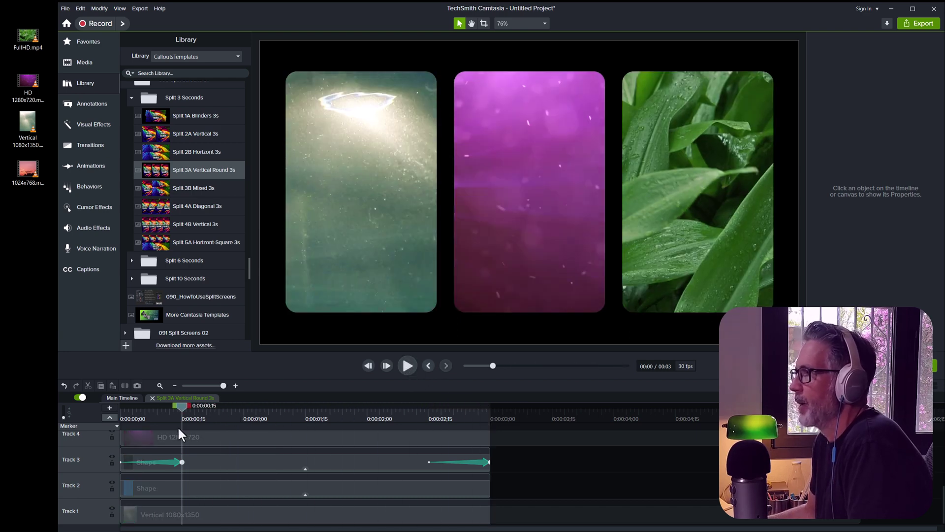
pyautogui.click(20, 186)
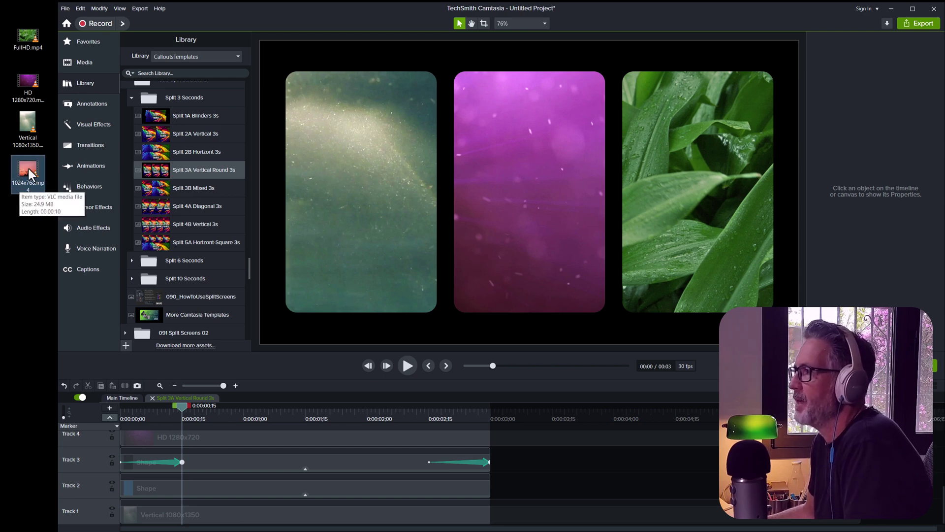
pyautogui.doubleClick(29, 169)
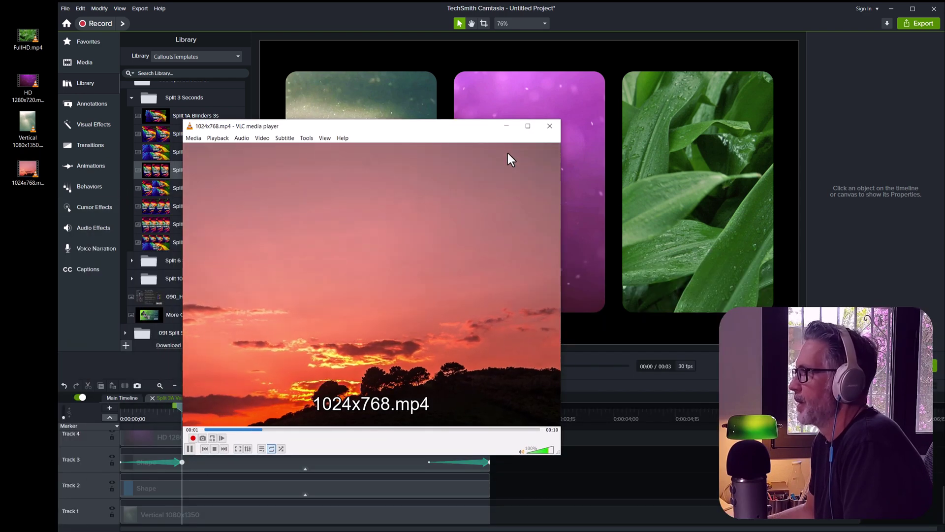
pyautogui.click(550, 127)
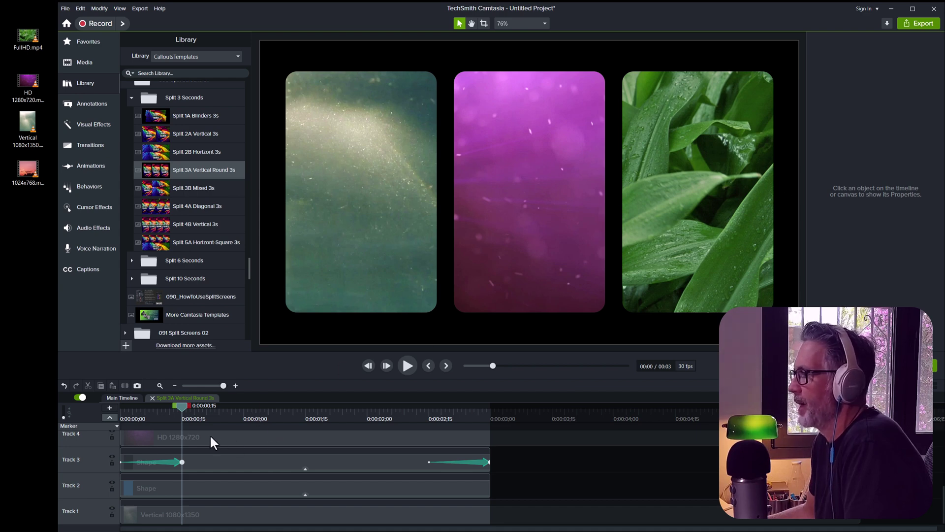
# Put the 1024x768 sunset video into the Split template's Right slot on the main timeline.
pyautogui.click(123, 398)
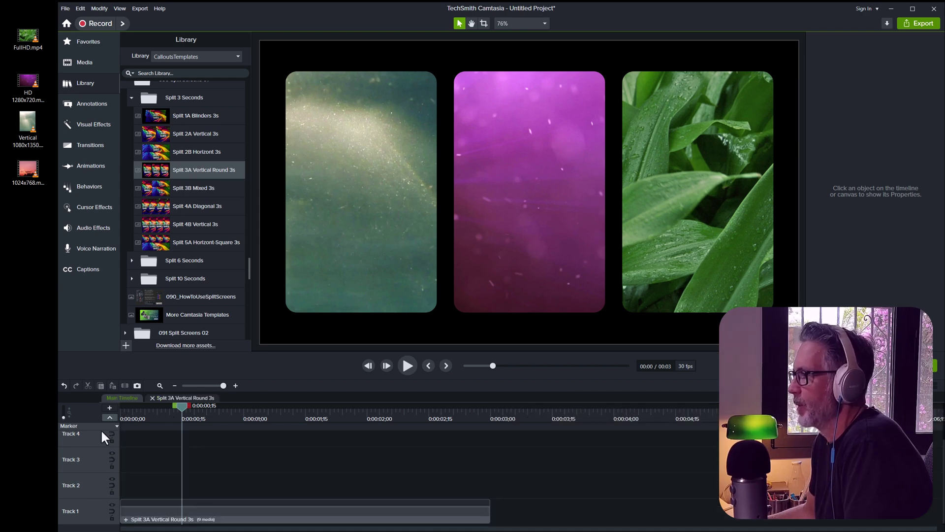
pyautogui.click(197, 512)
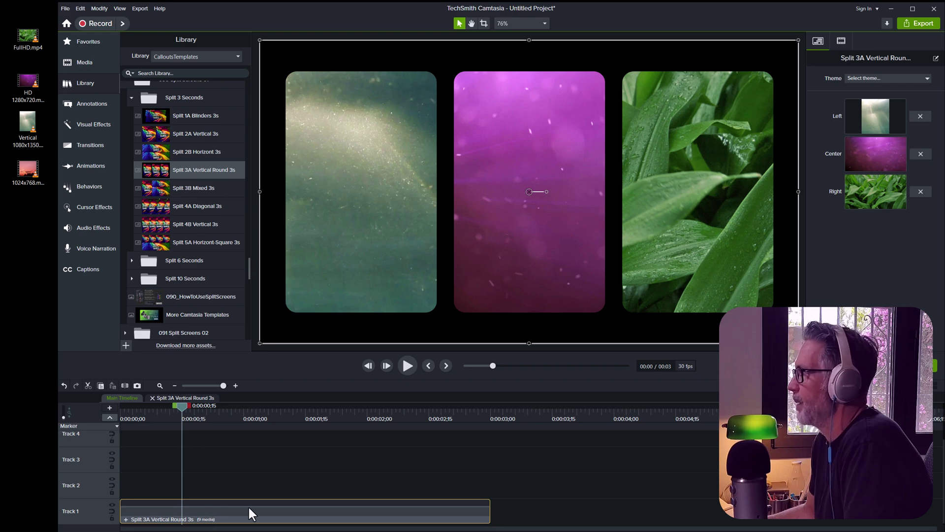
pyautogui.moveTo(31, 174); pyautogui.dragTo(877, 196)
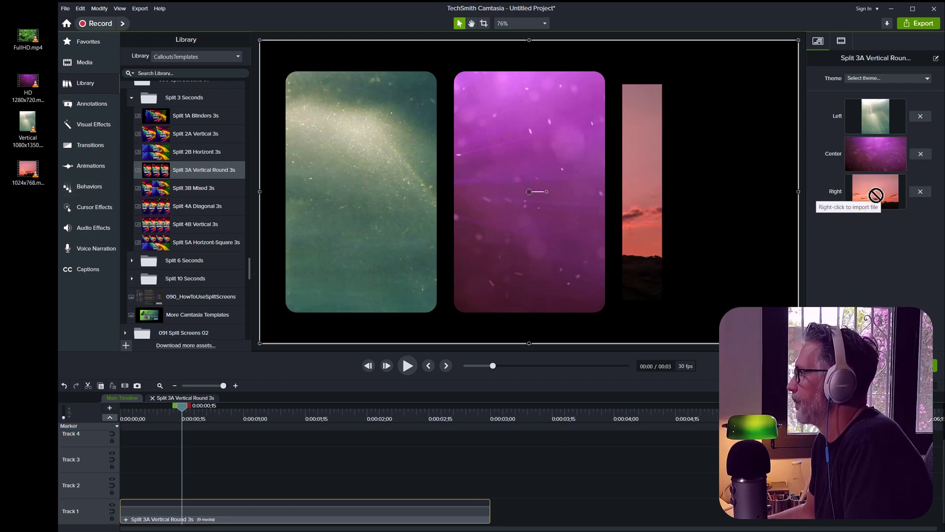
pyautogui.doubleClick(127, 520)
# Set the sunset clip's Position X to 200, then 400.
pyautogui.click(189, 491)
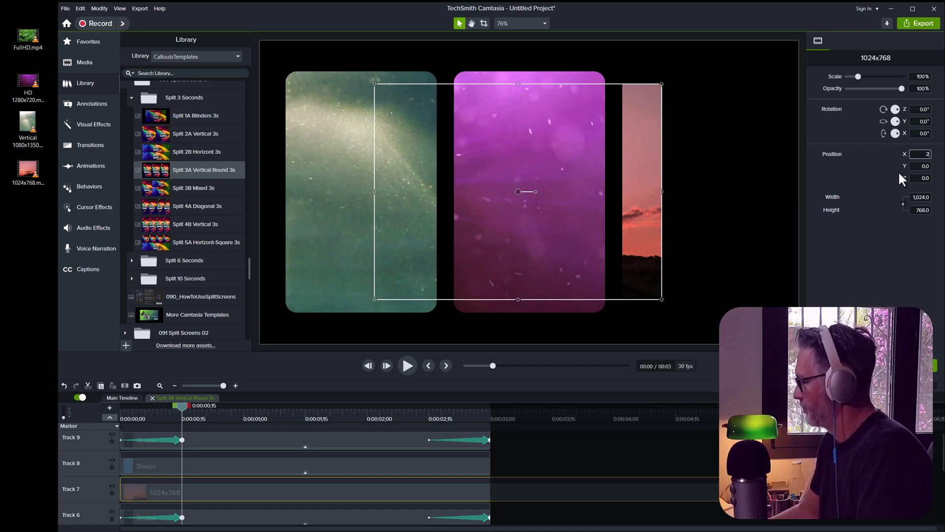
pyautogui.press('Return')
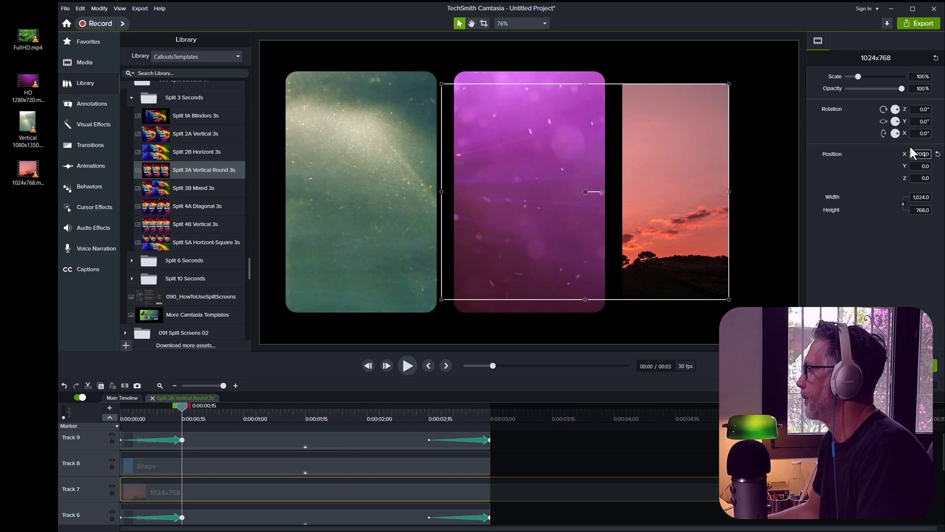
pyautogui.click(911, 155)
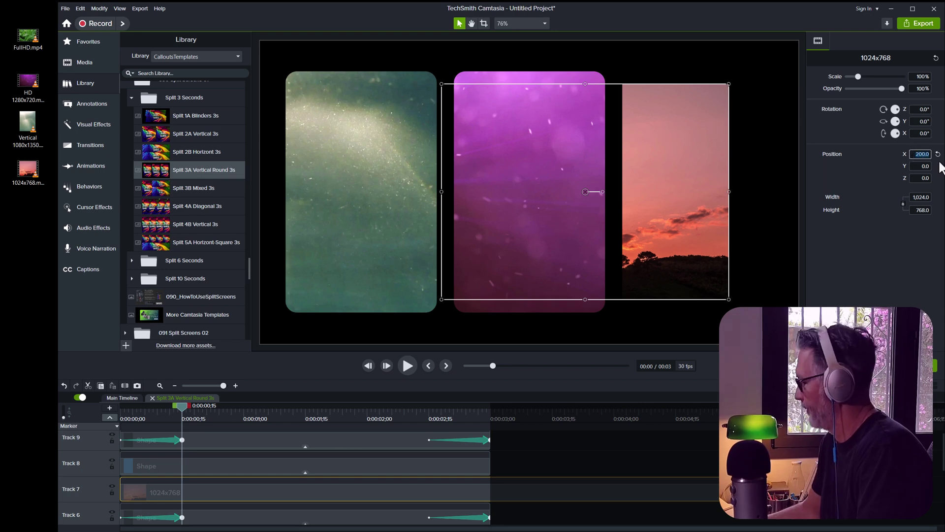
pyautogui.write('400')
pyautogui.press('Return')
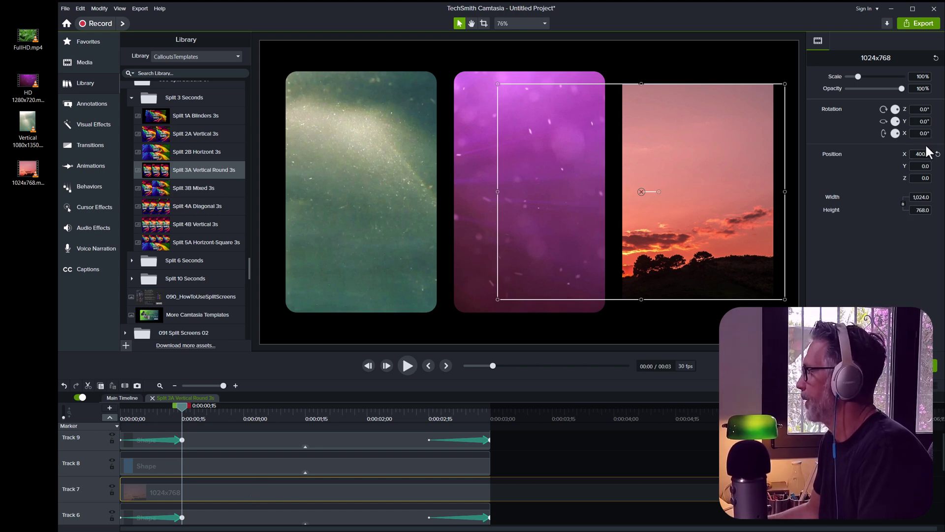
# Nudge the sunset clip right to X 623.7 and enlarge it to about 130% scale.
pyautogui.press('Right')
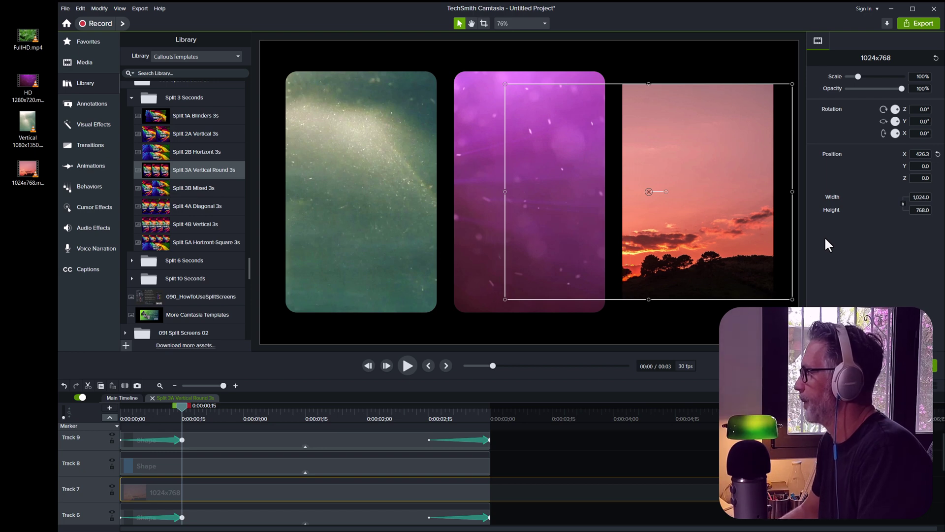
pyautogui.press('Right')
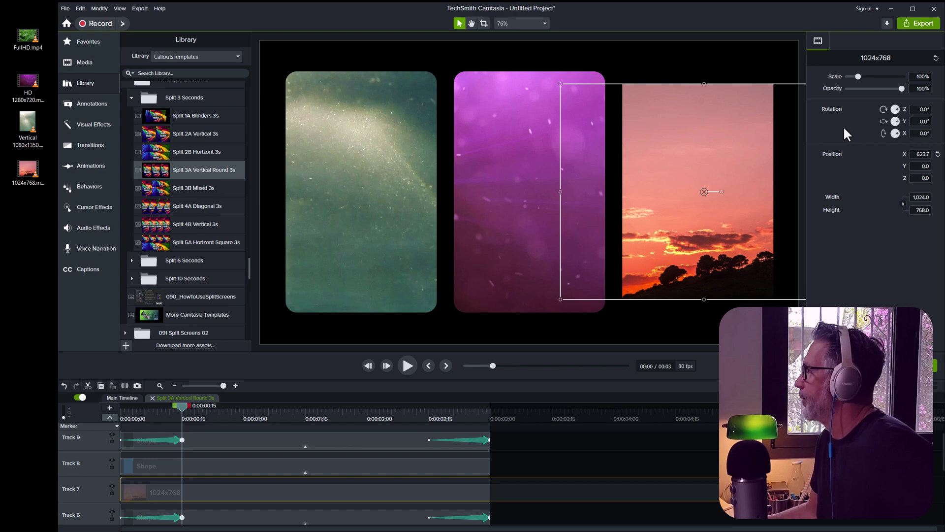
pyautogui.moveTo(857, 76); pyautogui.dragTo(858, 78)
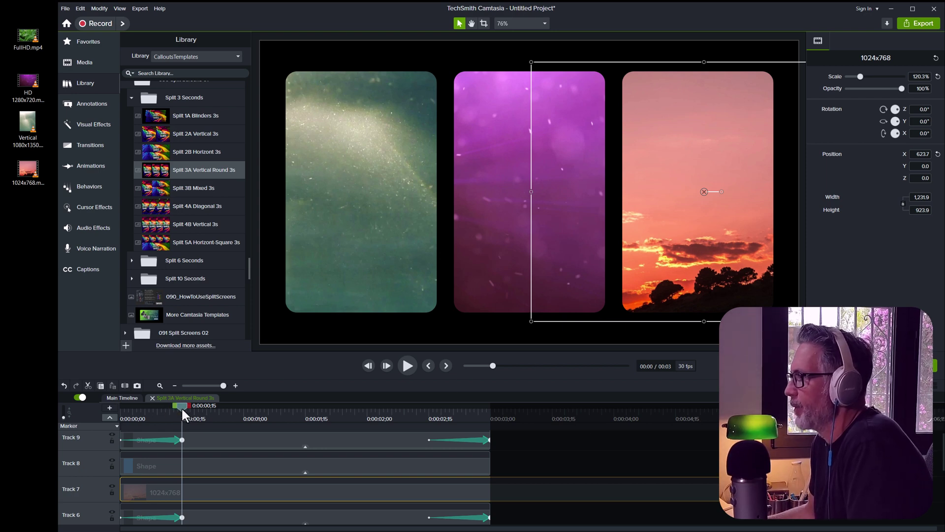
pyautogui.moveTo(182, 409); pyautogui.dragTo(105, 420)
# Play back the three-panel split screen, scrub to 0:00:01;16, and select the template group.
pyautogui.click(121, 398)
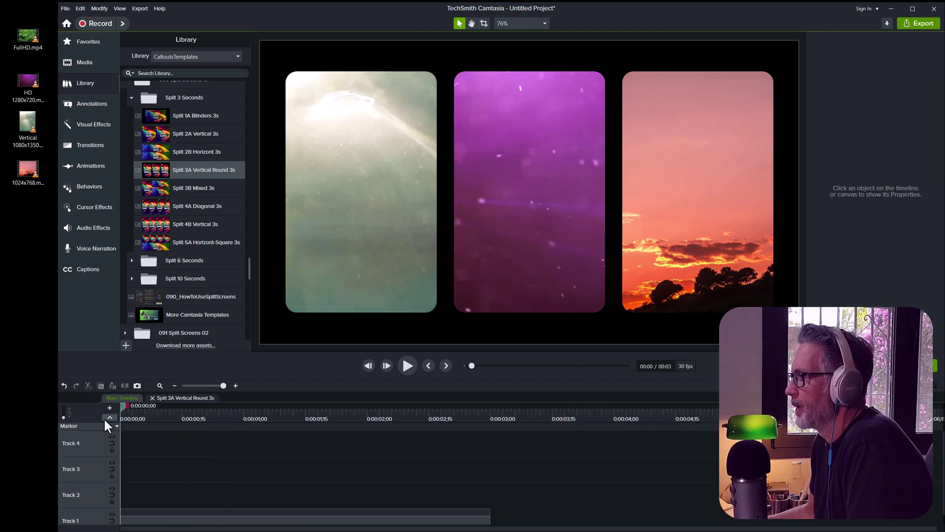
pyautogui.click(407, 364)
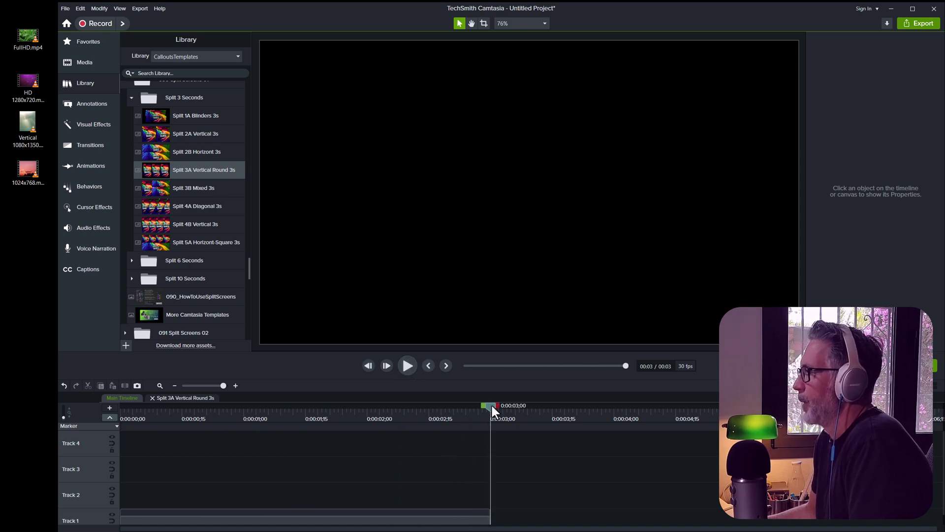
pyautogui.moveTo(492, 406); pyautogui.dragTo(309, 436)
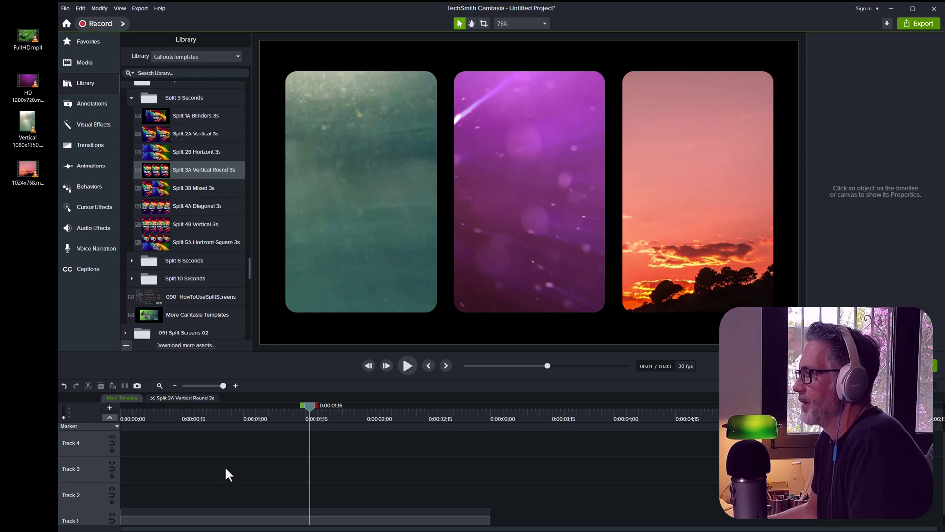
pyautogui.click(255, 520)
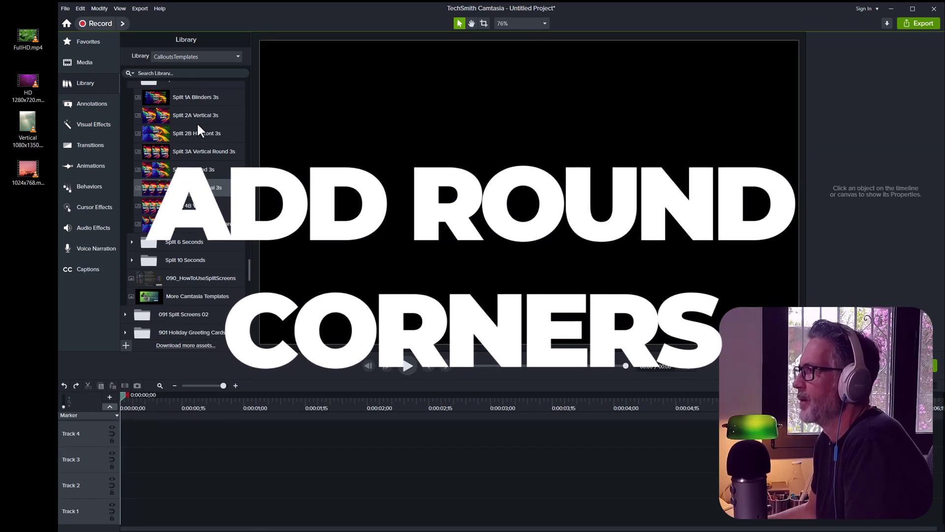
# Place the Split 2A Vertical 3s template on Track 1 at 0:00 and scrub to 0:00:01;12.
pyautogui.click(160, 115)
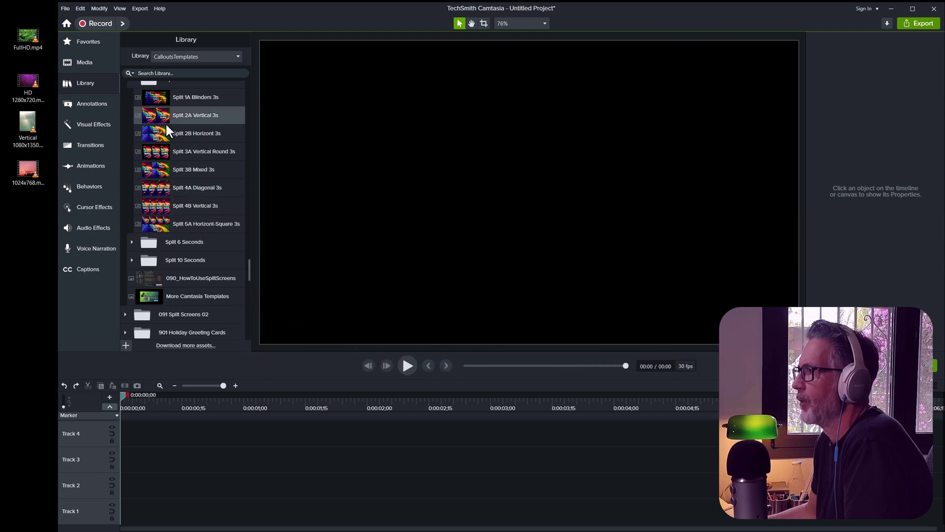
pyautogui.moveTo(157, 116); pyautogui.dragTo(151, 516)
pyautogui.moveTo(250, 516); pyautogui.dragTo(182, 512)
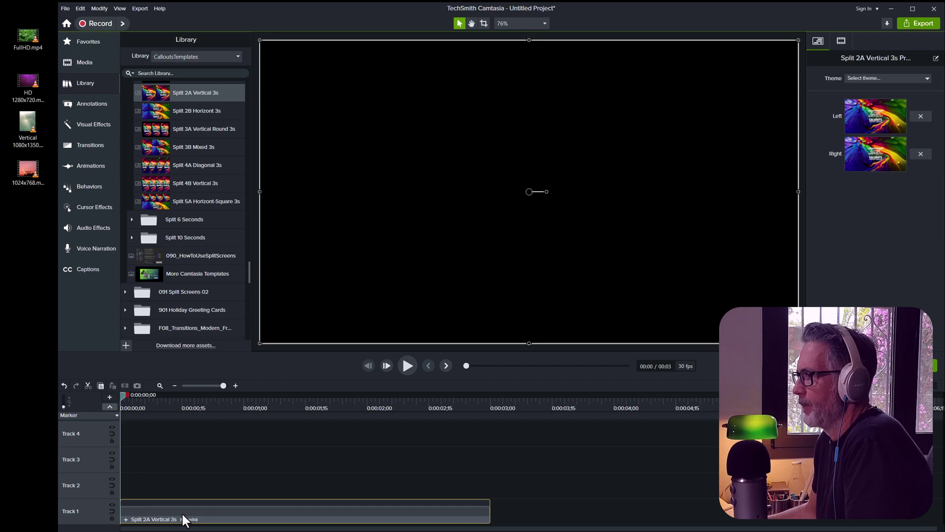
pyautogui.moveTo(194, 407); pyautogui.dragTo(291, 407)
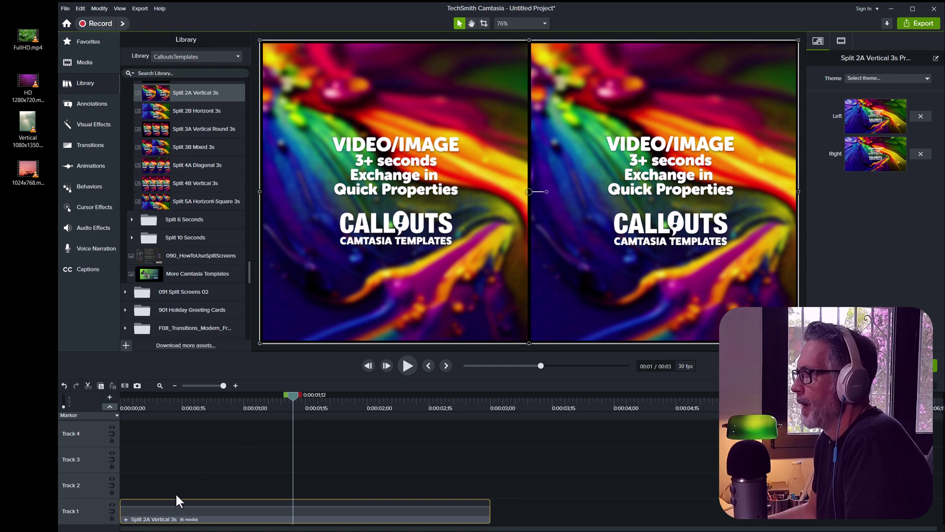
# Open the Split 2A group, select the left panel's Shape mask, and view its Visual Properties.
pyautogui.click(125, 519)
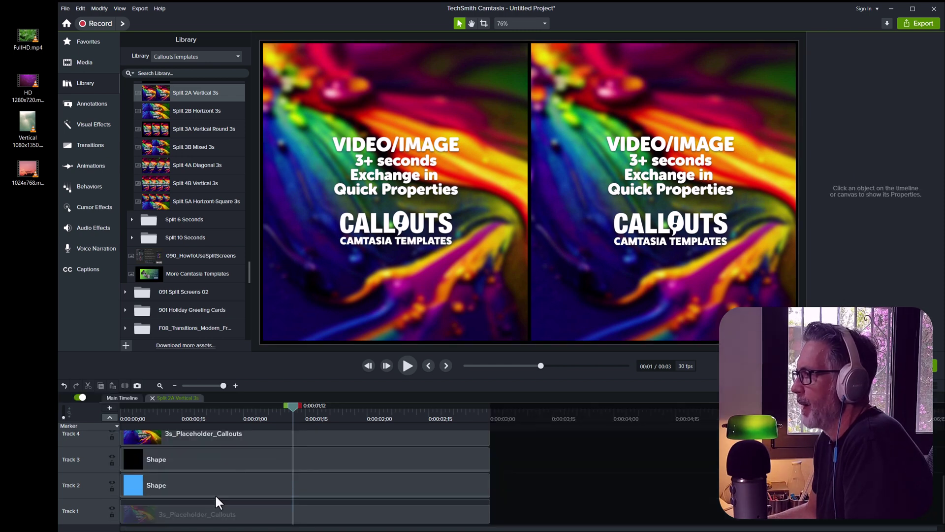
pyautogui.click(206, 521)
pyautogui.click(209, 489)
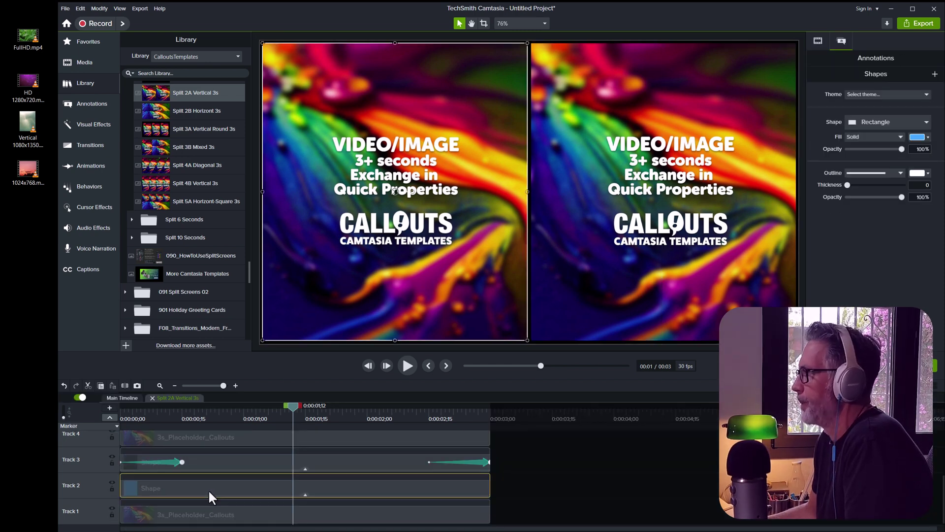
pyautogui.click(818, 41)
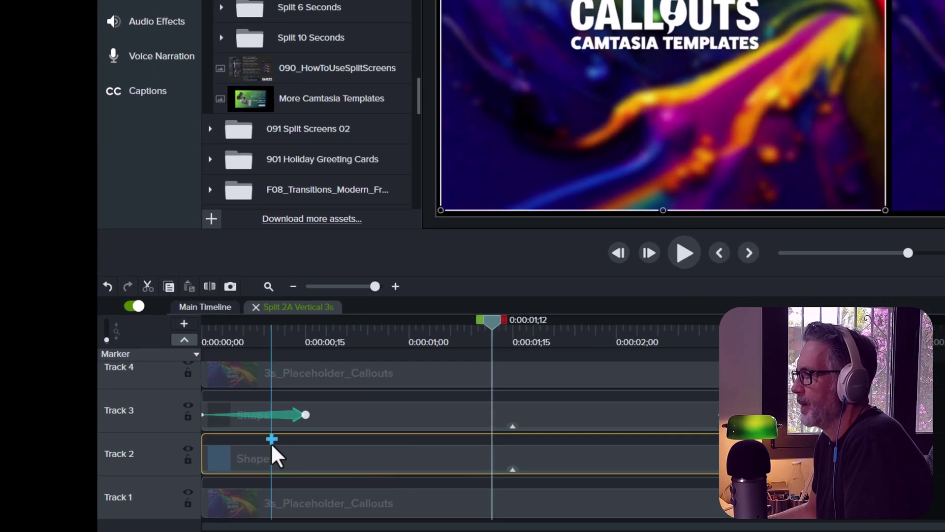
pyautogui.scroll(-1, 467, 464)
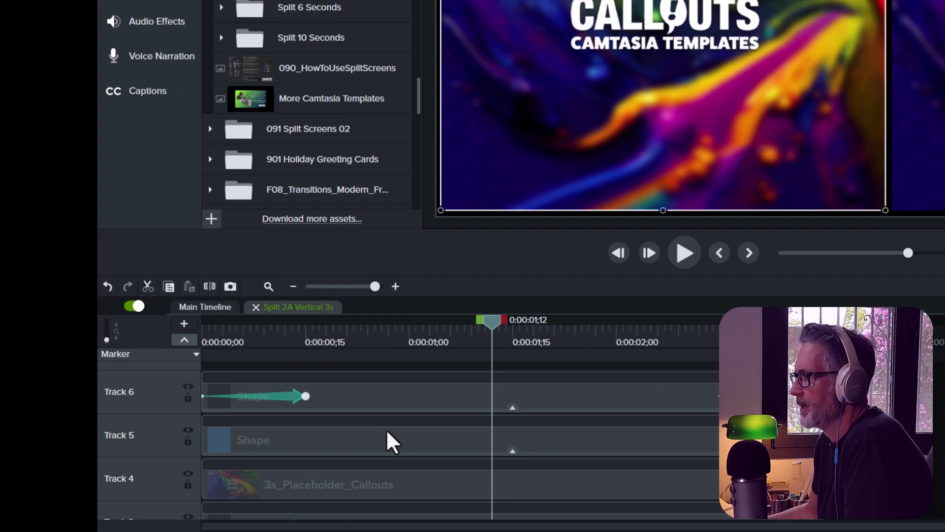
pyautogui.scroll(1, 387, 445)
pyautogui.scroll(2, 416, 473)
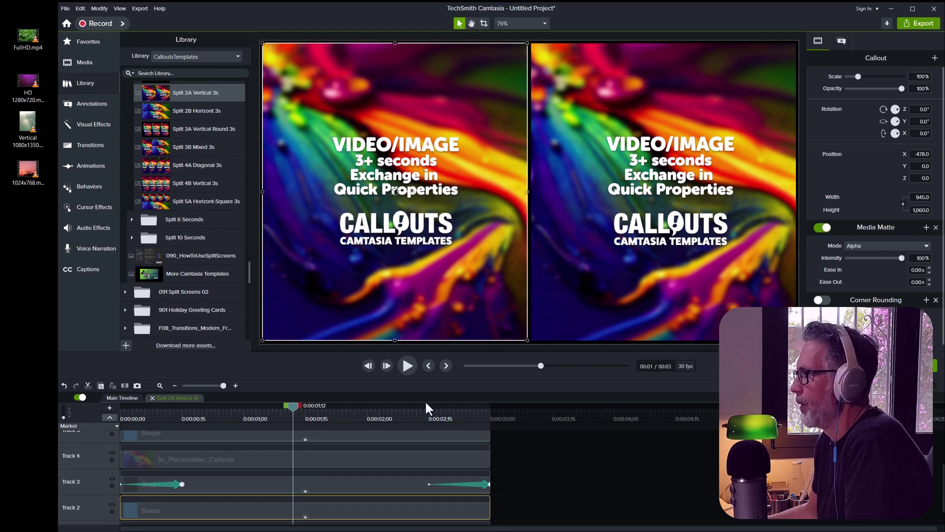
# Load Vertical 1080x1350.mp4 into the Split 2A Left slot and 1024x768.mp4 into the Right slot.
pyautogui.click(124, 397)
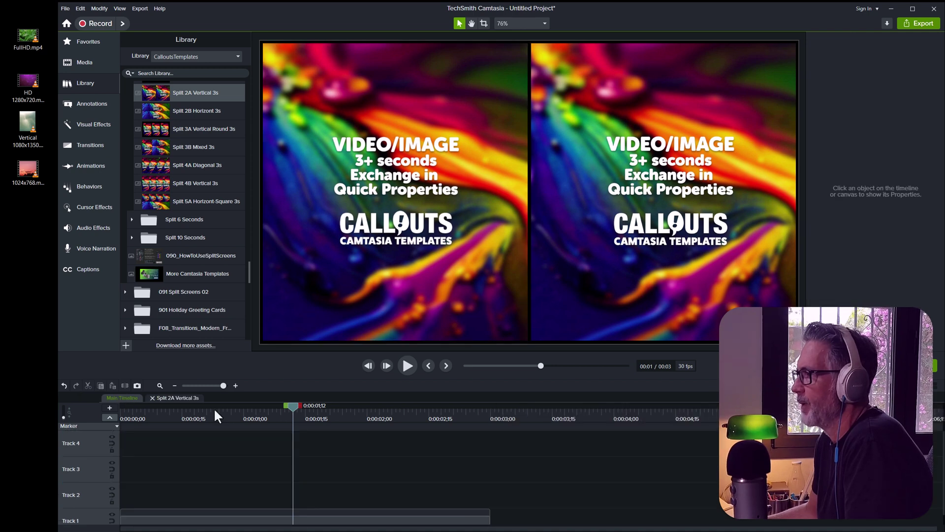
pyautogui.moveTo(292, 409); pyautogui.dragTo(250, 424)
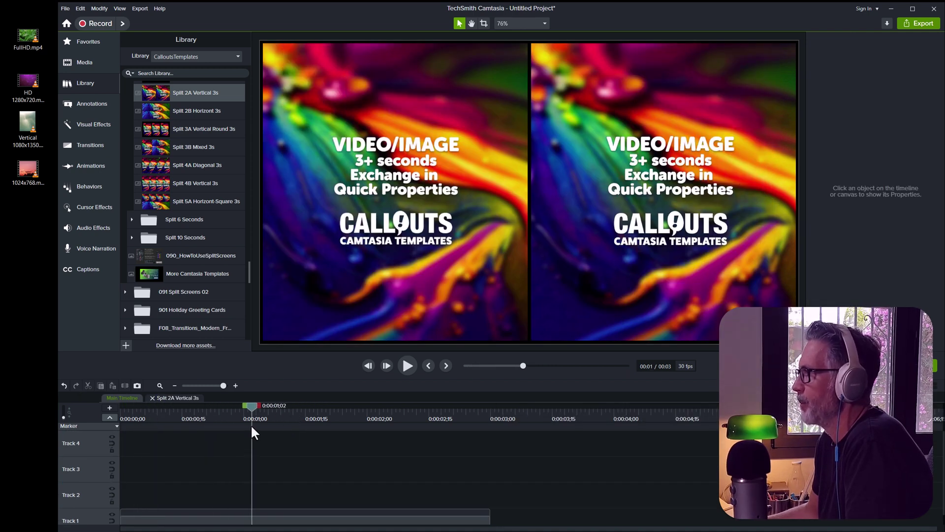
pyautogui.click(27, 124)
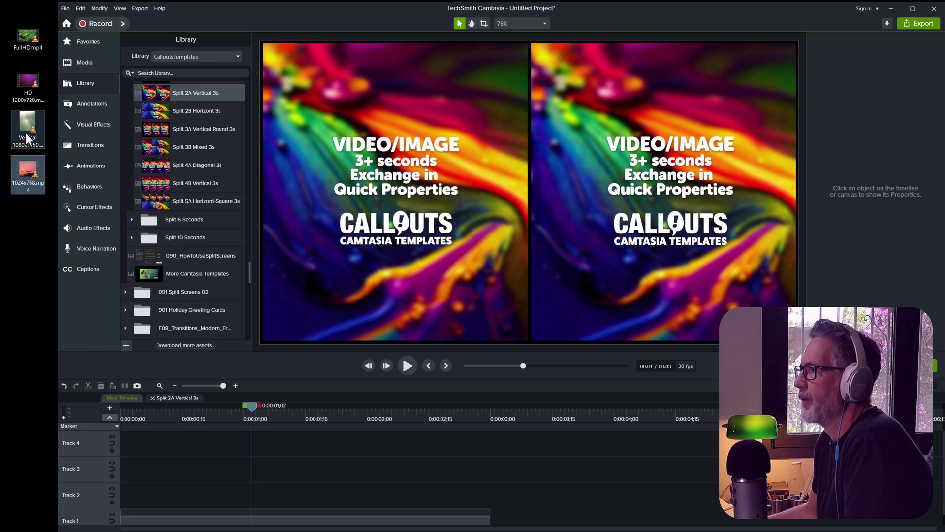
pyautogui.click(284, 521)
pyautogui.moveTo(252, 411); pyautogui.dragTo(215, 418)
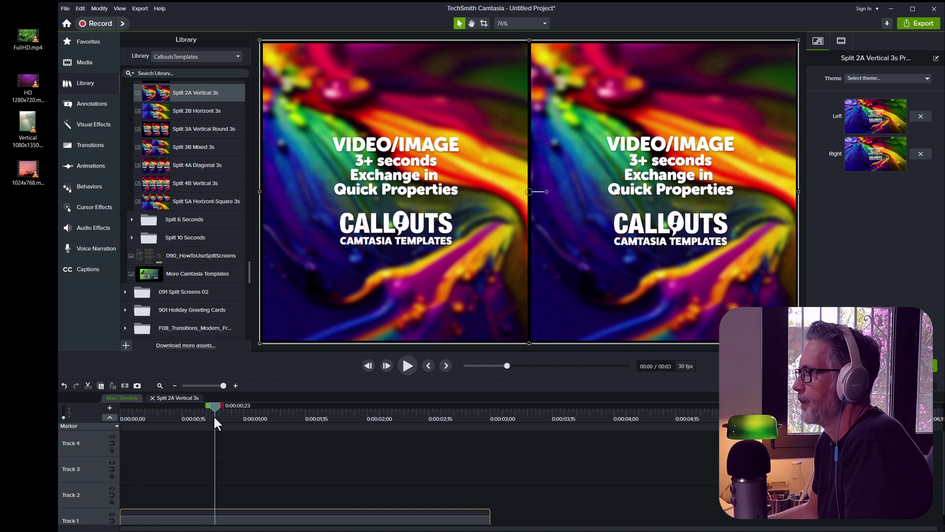
pyautogui.moveTo(27, 127); pyautogui.dragTo(876, 114)
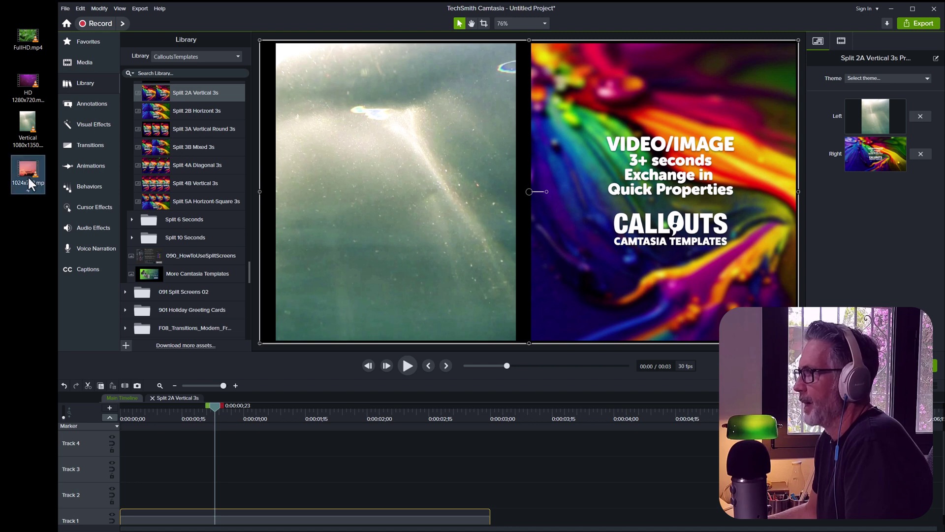
pyautogui.moveTo(30, 184); pyautogui.dragTo(878, 158)
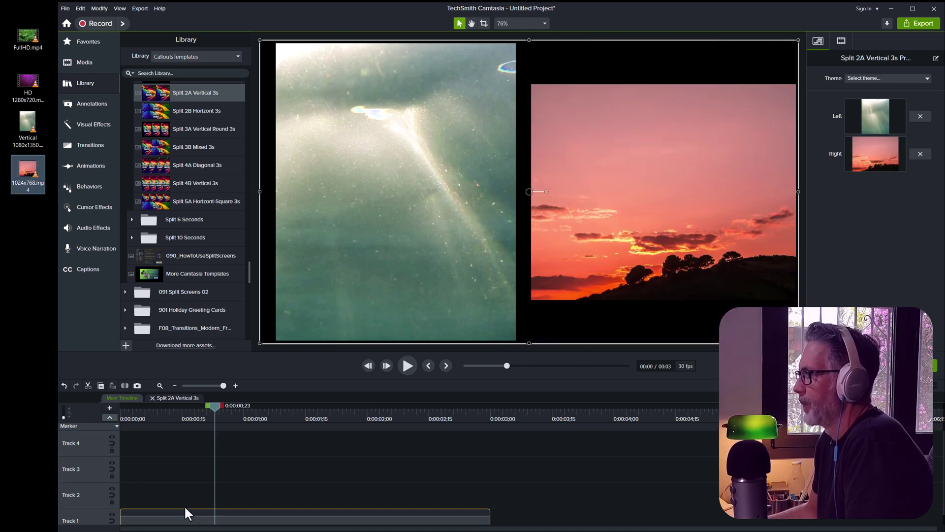
pyautogui.scroll(-1, 241, 506)
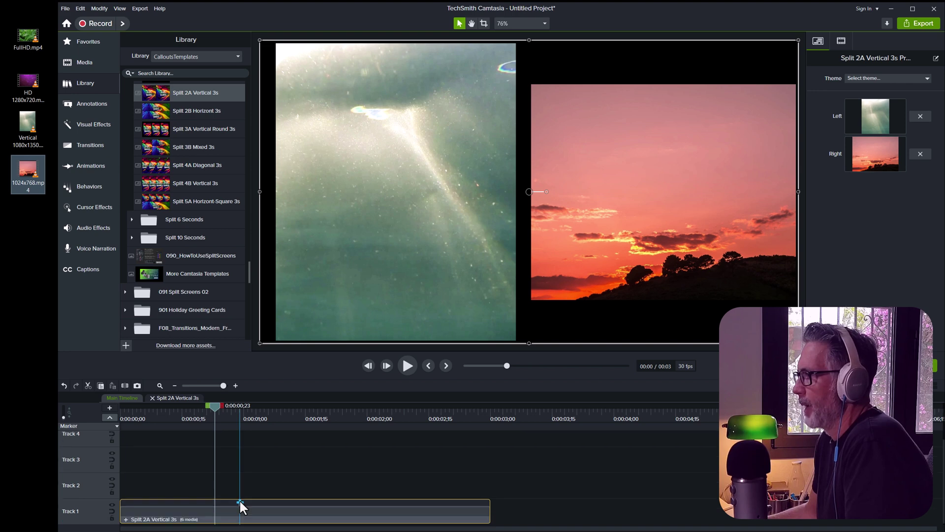
# Inside the Split 2A group, scale the Vertical 1080x1350 clip up to 86%.
pyautogui.click(126, 520)
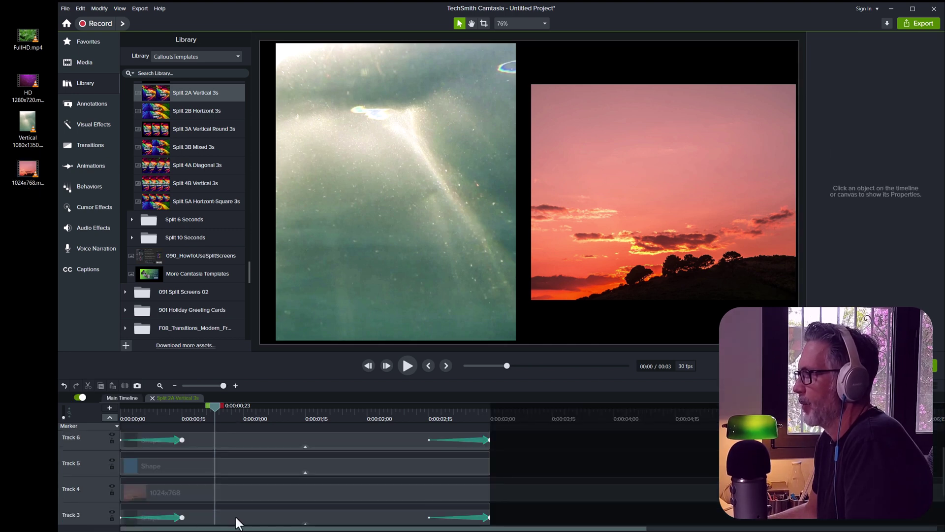
pyautogui.scroll(-4, 246, 494)
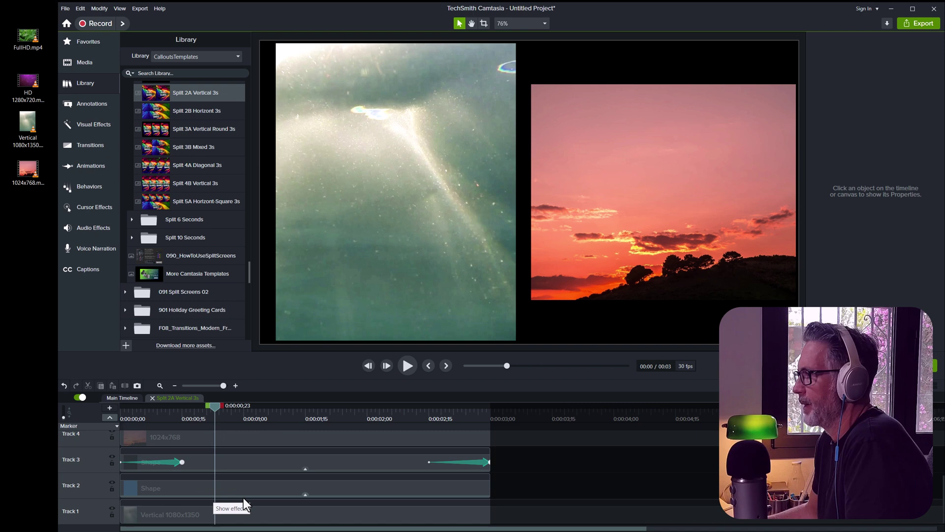
pyautogui.click(192, 517)
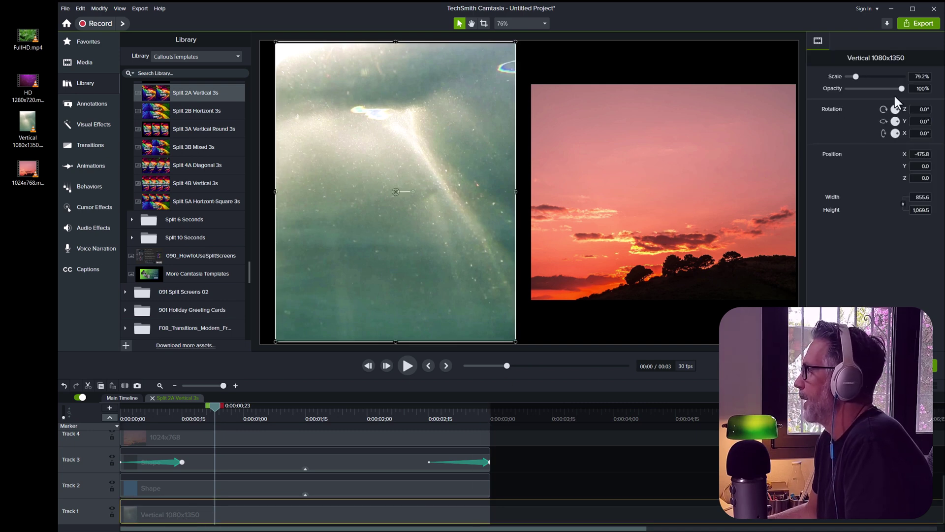
pyautogui.click(857, 75)
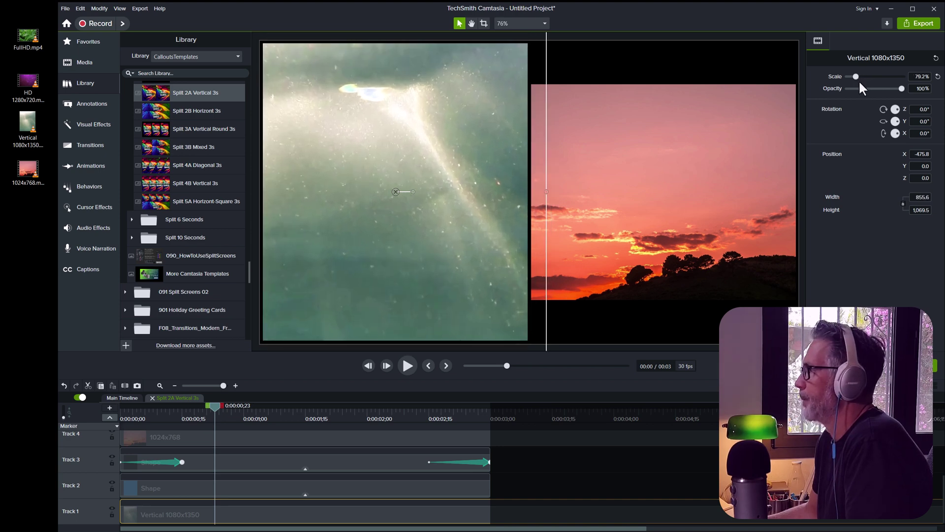
pyautogui.scroll(3, 860, 83)
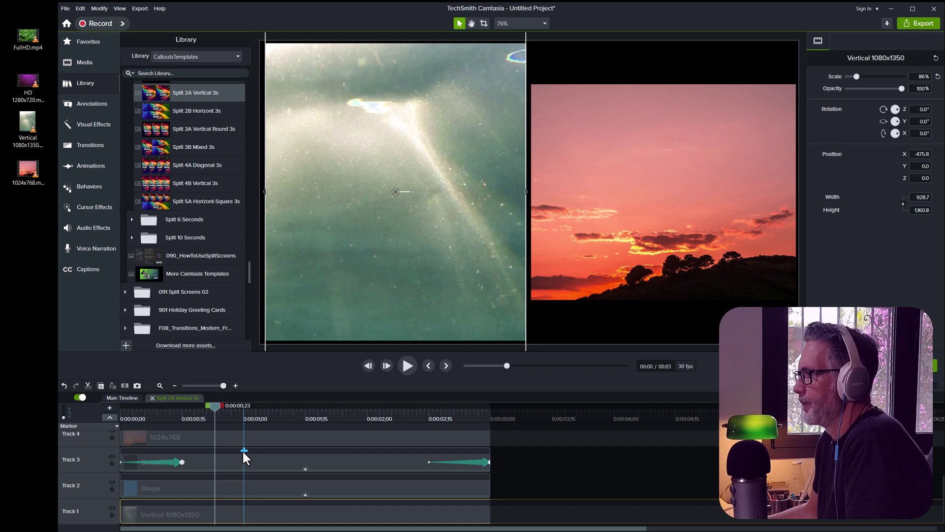
# Scale the 1024x768 sunset clip to 144% and nudge it left to X 410.9.
pyautogui.click(253, 437)
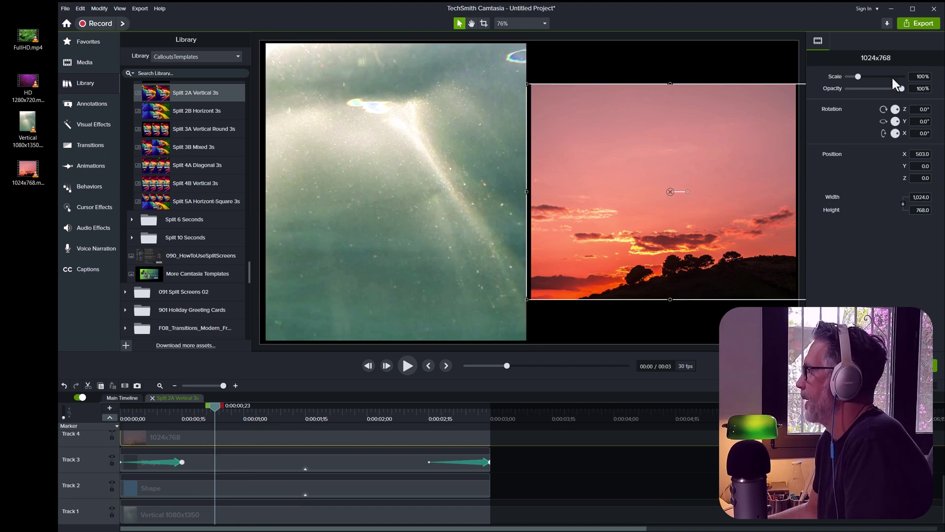
pyautogui.moveTo(860, 75); pyautogui.dragTo(865, 89)
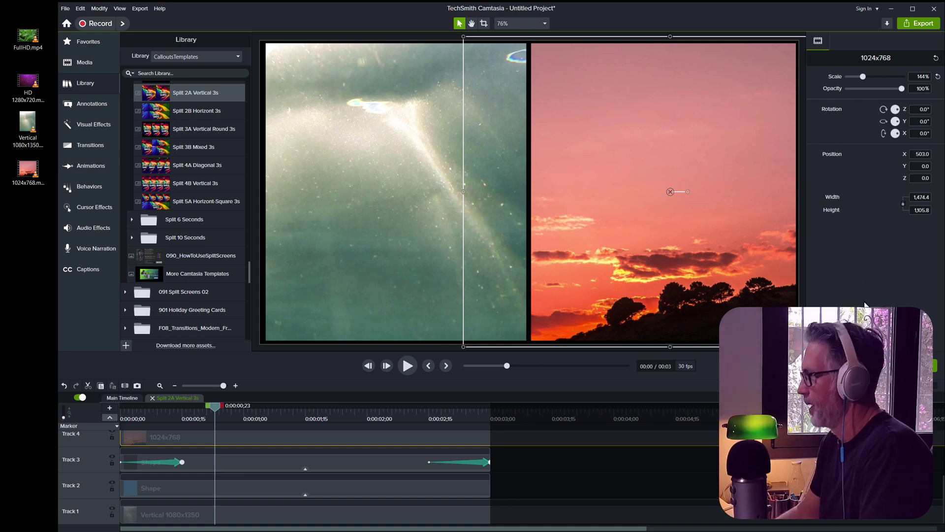
pyautogui.press('Left')
pyautogui.press('Left')
pyautogui.press('Left')
pyautogui.press('Left')
pyautogui.press('Left')
pyautogui.press('Left')
pyautogui.press('Left')
pyautogui.press('Left')
pyautogui.press('Left')
pyautogui.press('Left')
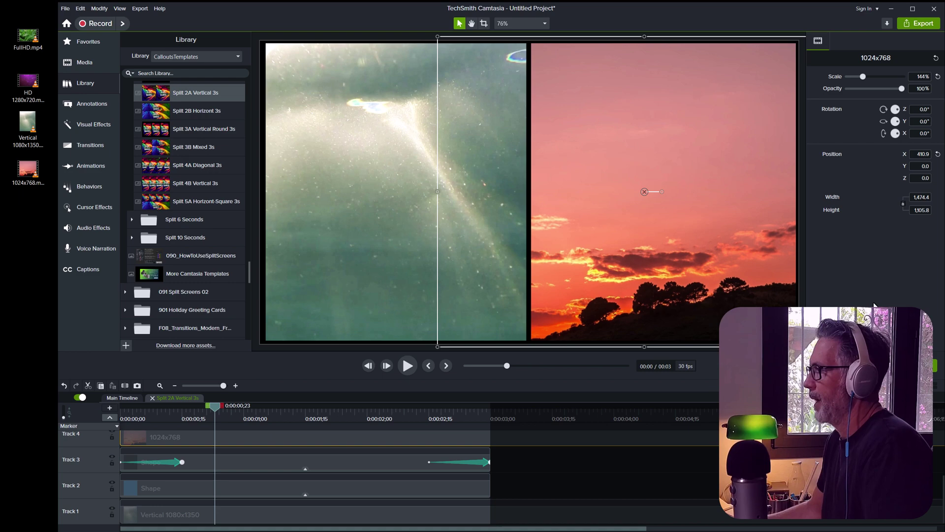
pyautogui.moveTo(212, 409); pyautogui.dragTo(280, 422)
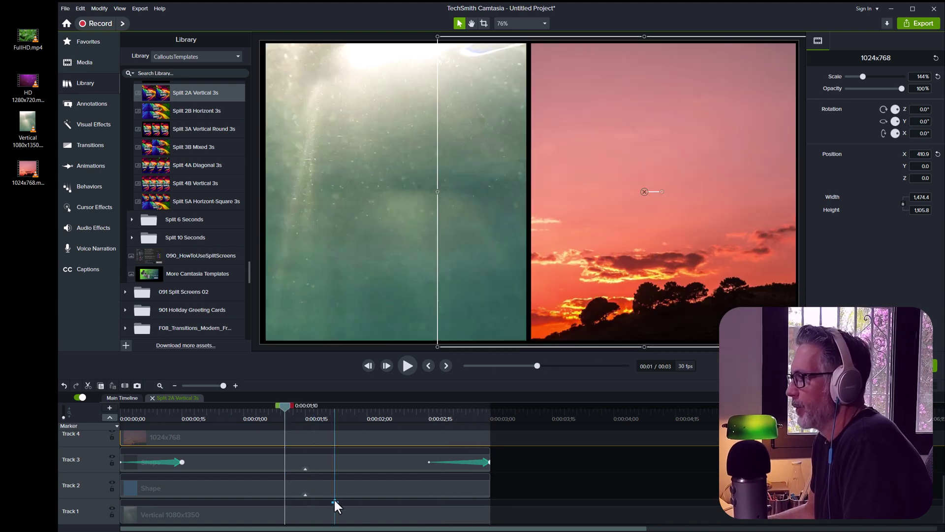
# Turn on Corner Rounding (radius 40) for the left and right split masks.
pyautogui.click(219, 489)
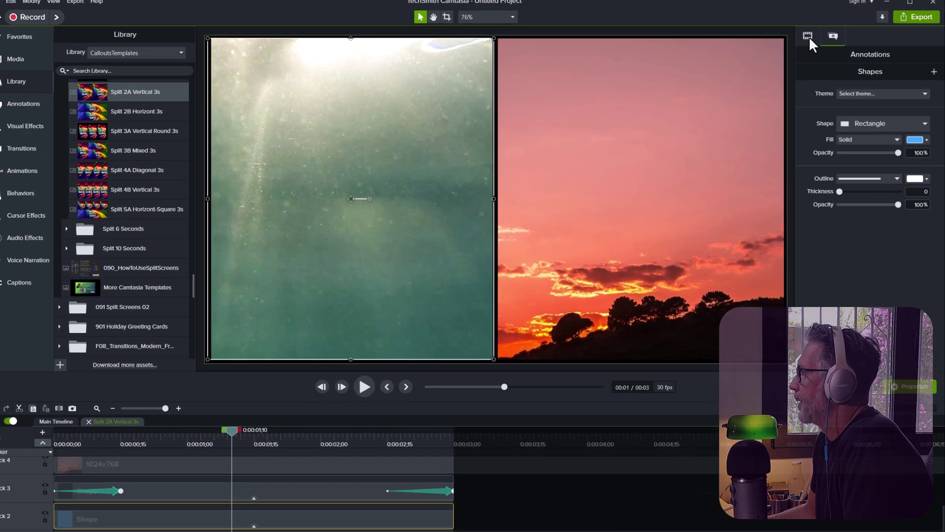
pyautogui.click(817, 41)
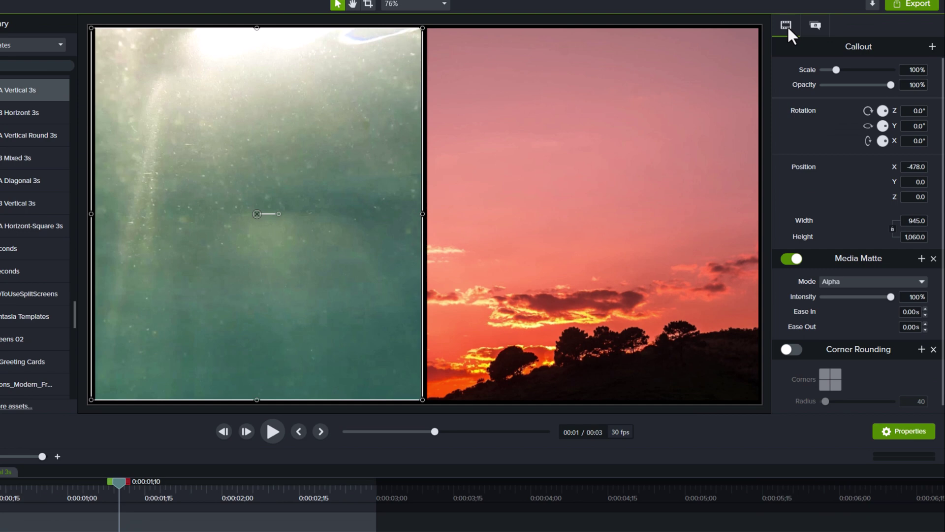
pyautogui.click(797, 348)
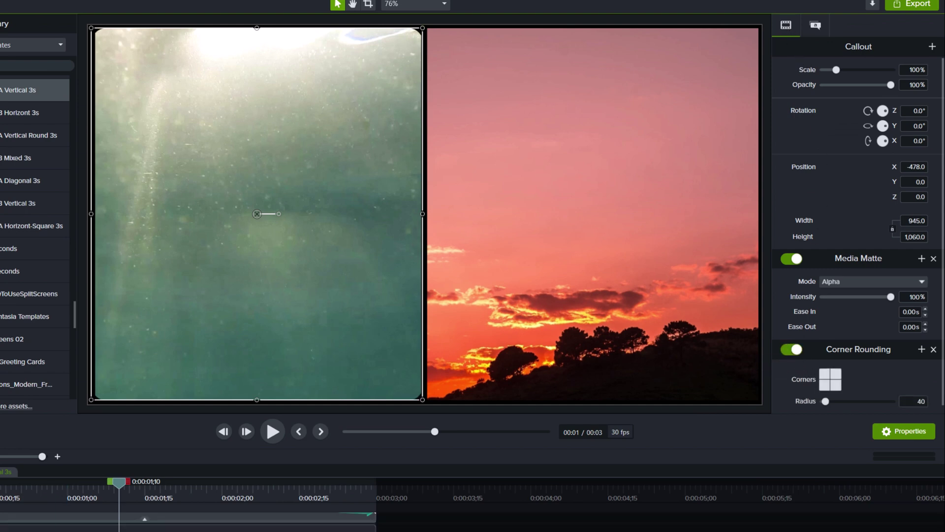
pyautogui.click(729, 241)
pyautogui.click(797, 350)
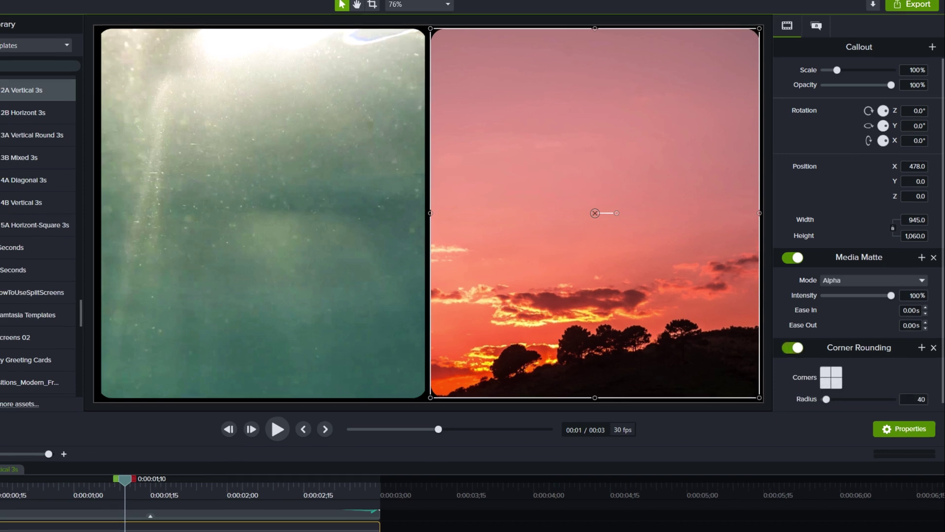
pyautogui.click(596, 497)
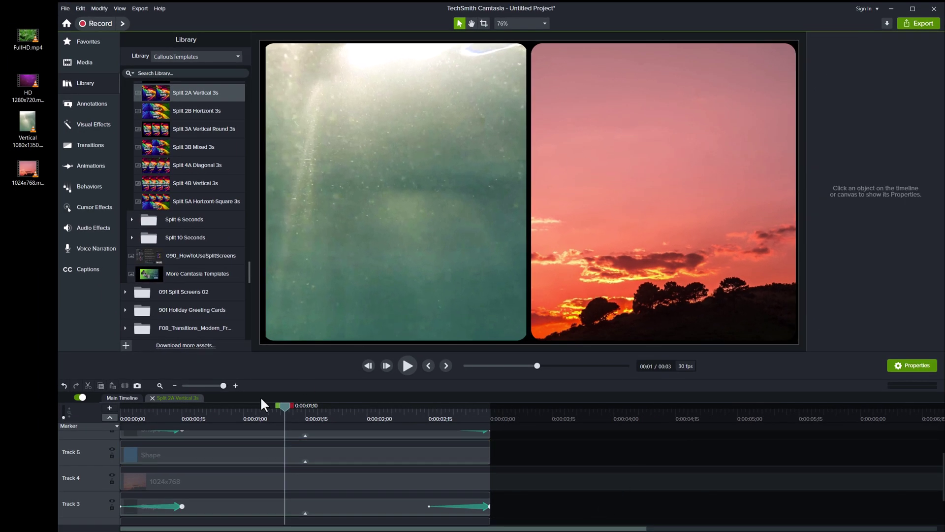
pyautogui.click(122, 398)
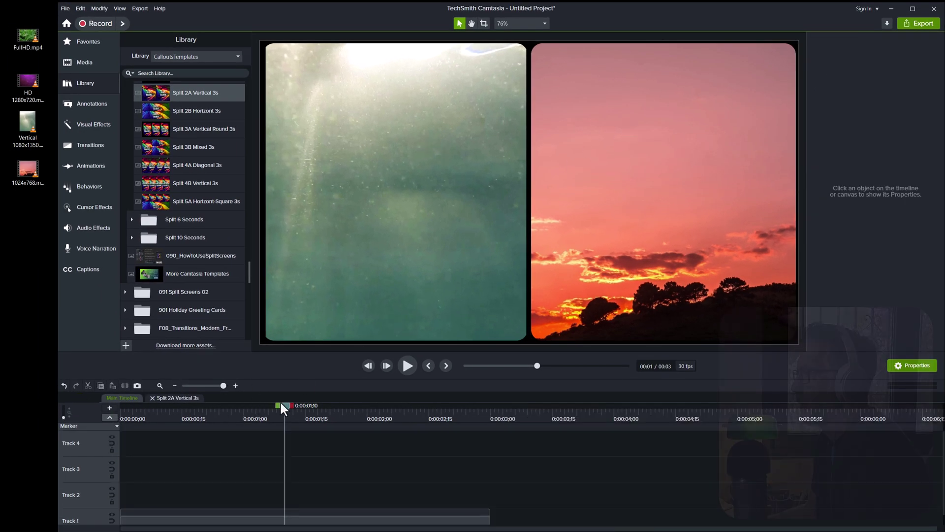
# Scrub and play the split-screen animation from the start to review it.
pyautogui.moveTo(281, 404); pyautogui.dragTo(118, 435)
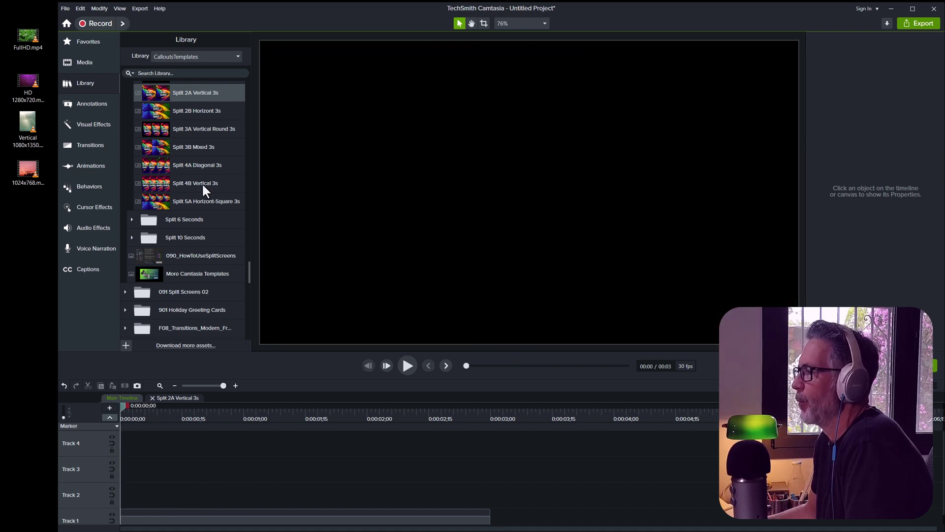
pyautogui.scroll(2, 202, 182)
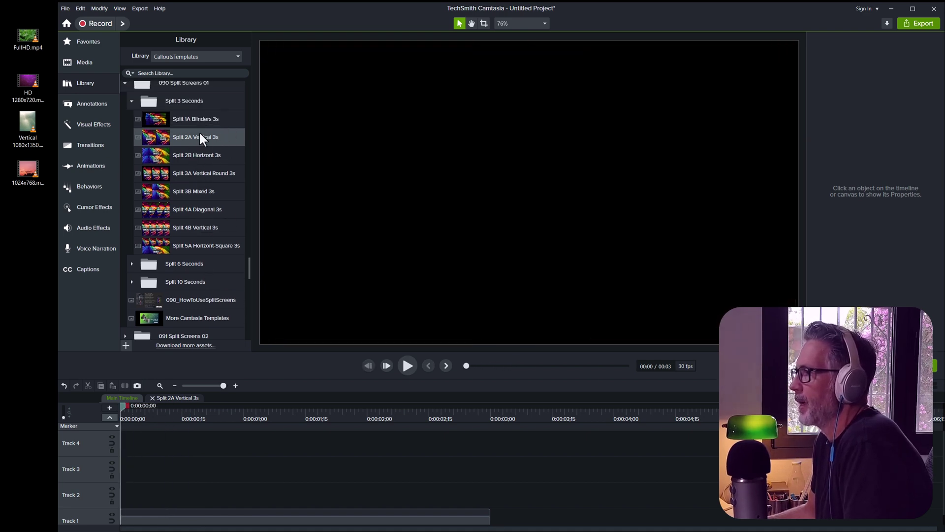
pyautogui.moveTo(120, 406)
pyautogui.mouseDown()
pyautogui.moveTo(194, 409)
pyautogui.moveTo(110, 405)
pyautogui.mouseUp()
pyautogui.click(407, 367)
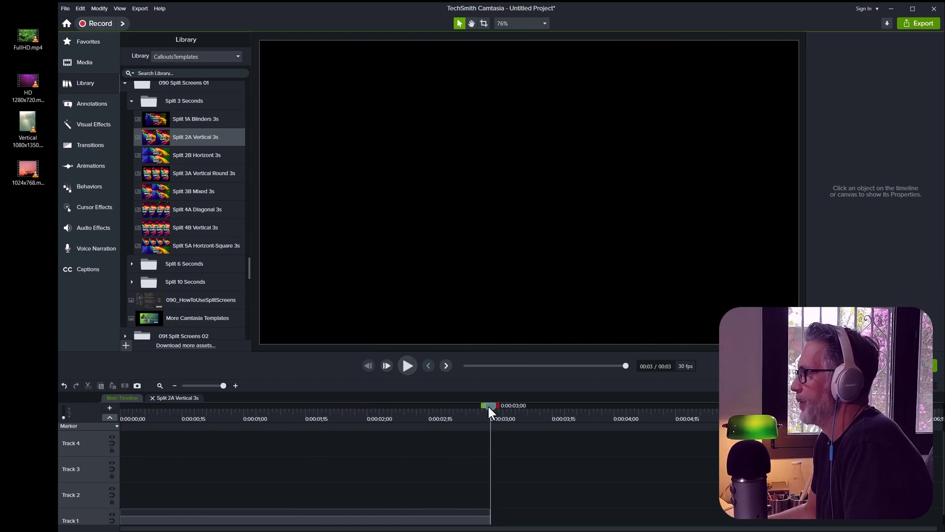
pyautogui.moveTo(488, 405); pyautogui.dragTo(211, 436)
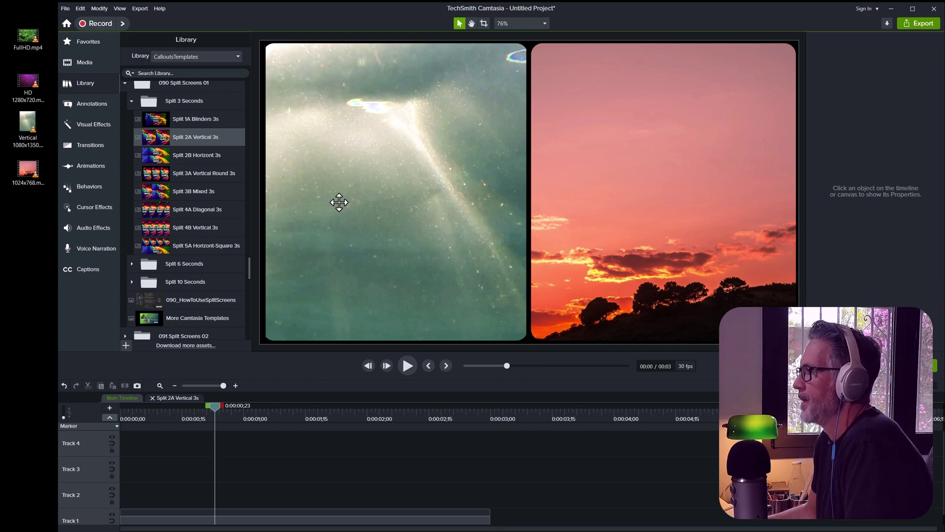
pyautogui.moveTo(133, 516); pyautogui.dragTo(174, 504)
# Reopen the Split 2A group and set the Vertical 1080x1350 clip's scale to 90%.
pyautogui.click(126, 520)
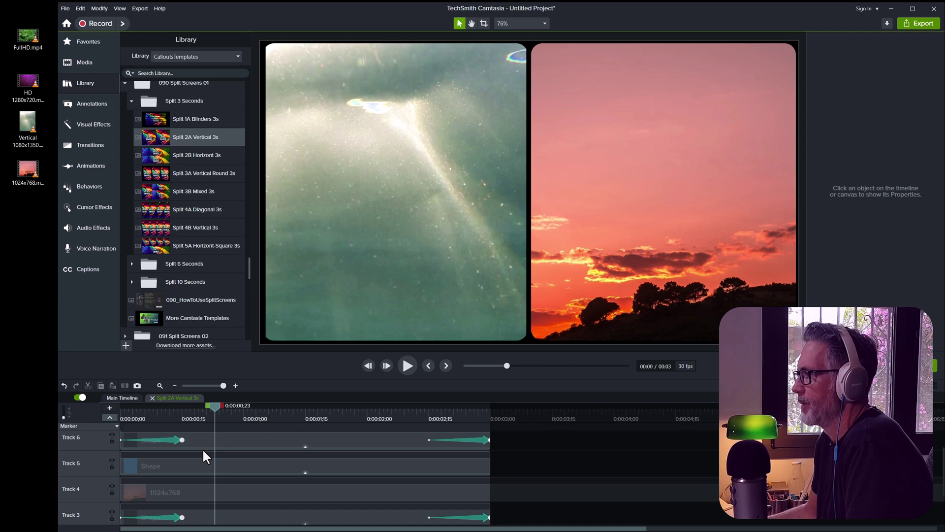
pyautogui.scroll(-2, 207, 489)
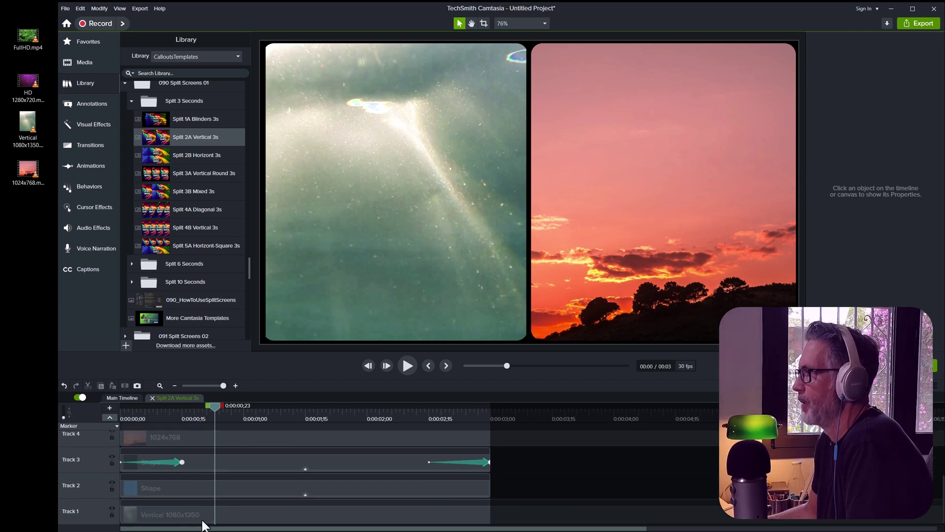
pyautogui.click(204, 512)
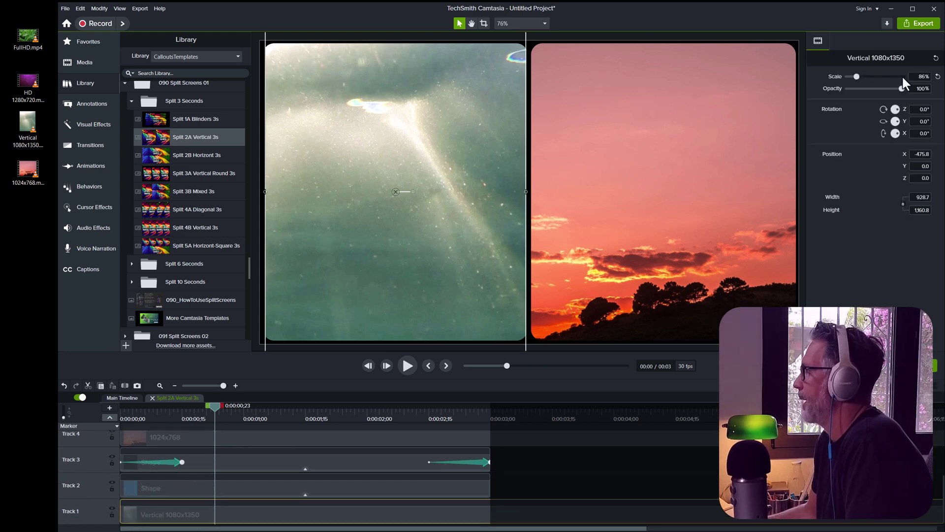
pyautogui.write('90')
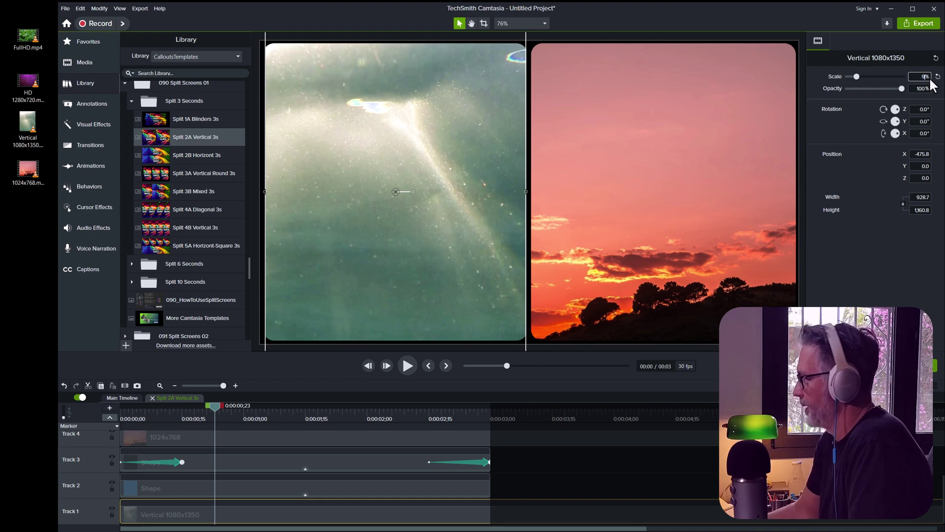
pyautogui.press('Return')
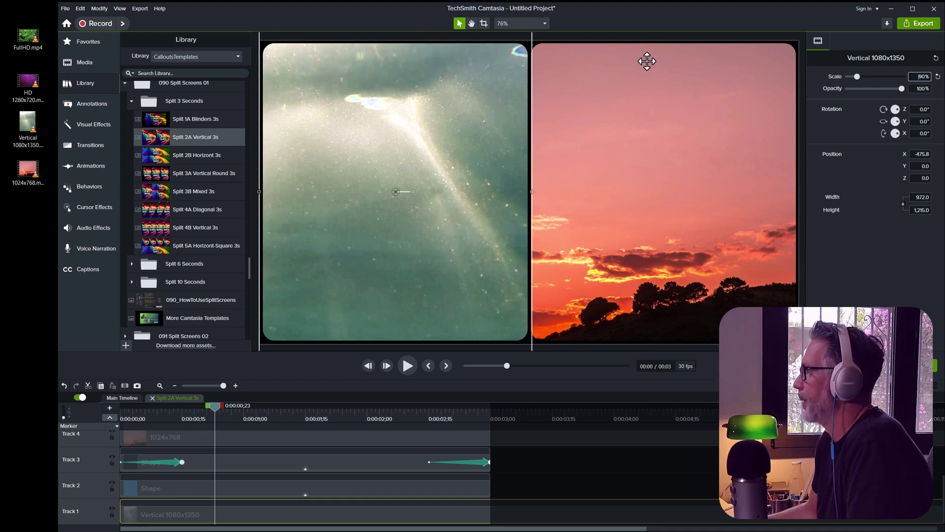
pyautogui.click(519, 479)
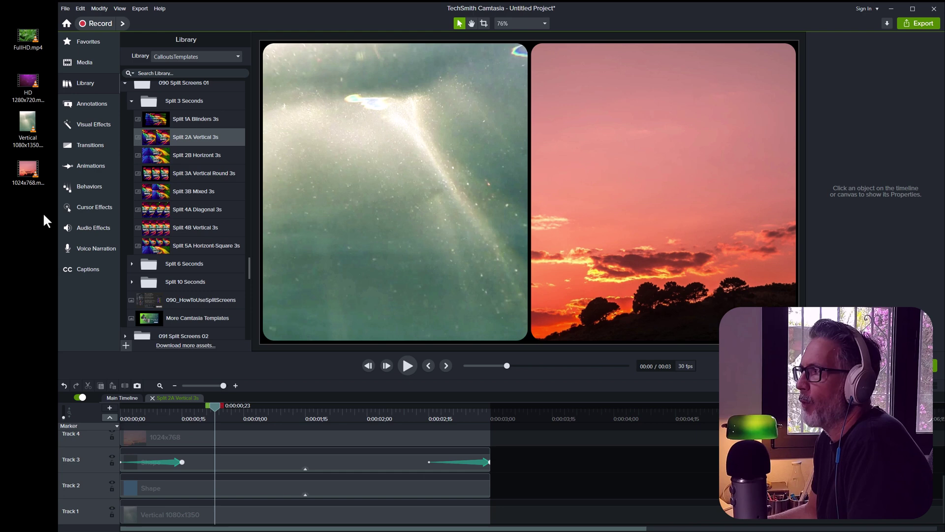
# Delete the Split 2A Vertical 3s group from the main timeline.
pyautogui.click(126, 399)
pyautogui.click(233, 518)
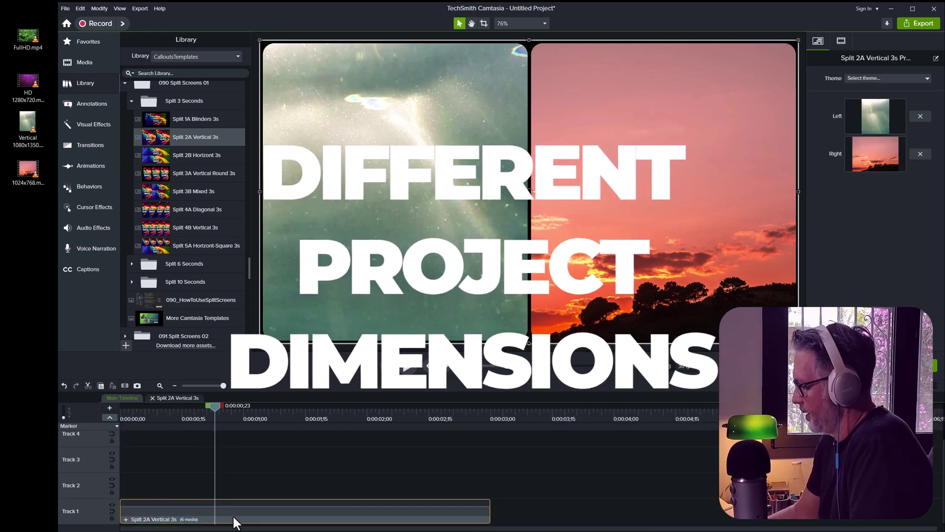
pyautogui.press('Delete')
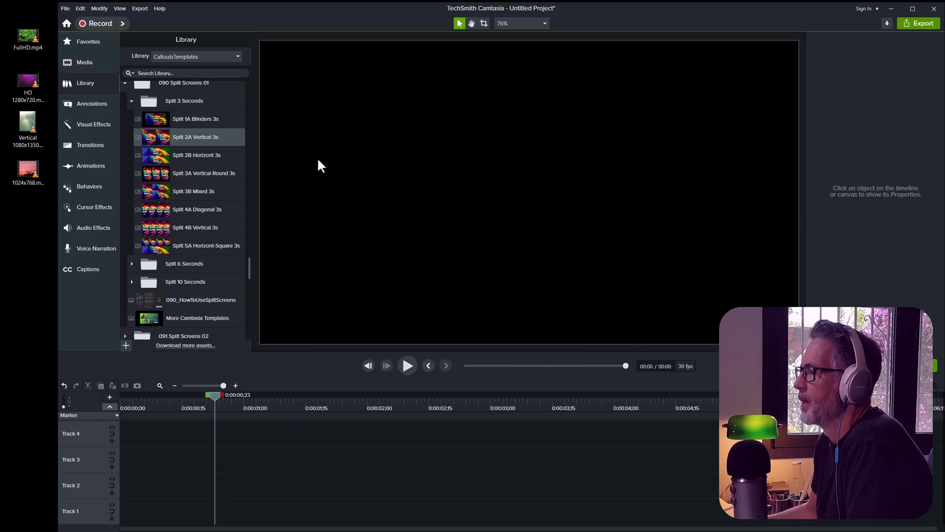
# Change the project canvas size to 4:5 Large (1080x1350).
pyautogui.rightClick(445, 158)
pyautogui.click(394, 224)
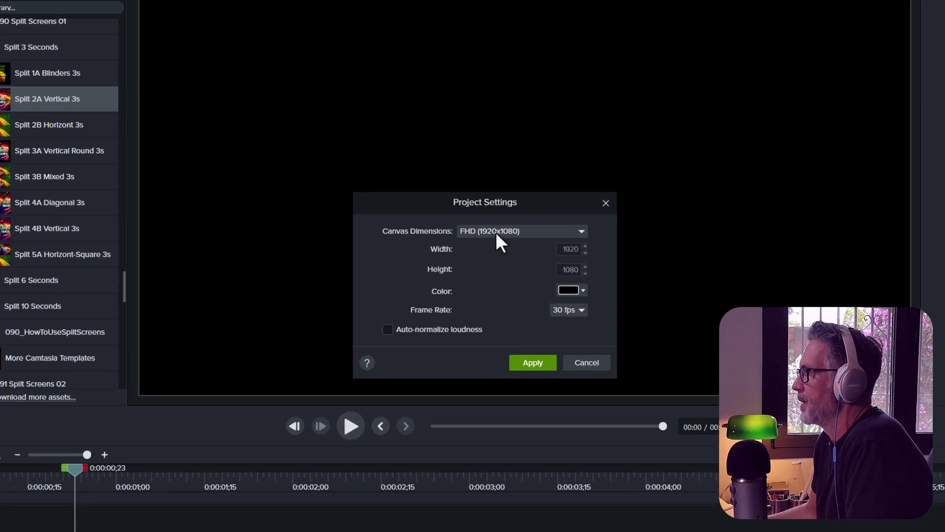
pyautogui.click(497, 230)
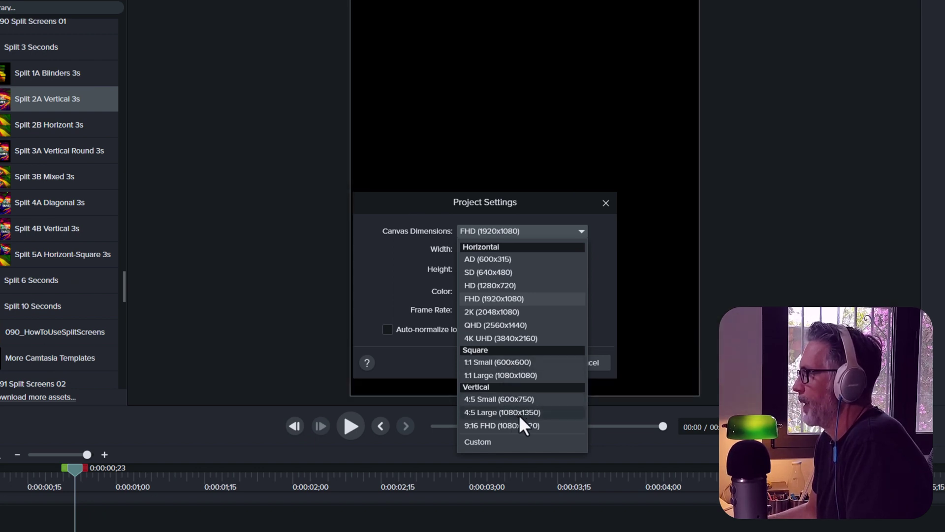
pyautogui.click(520, 413)
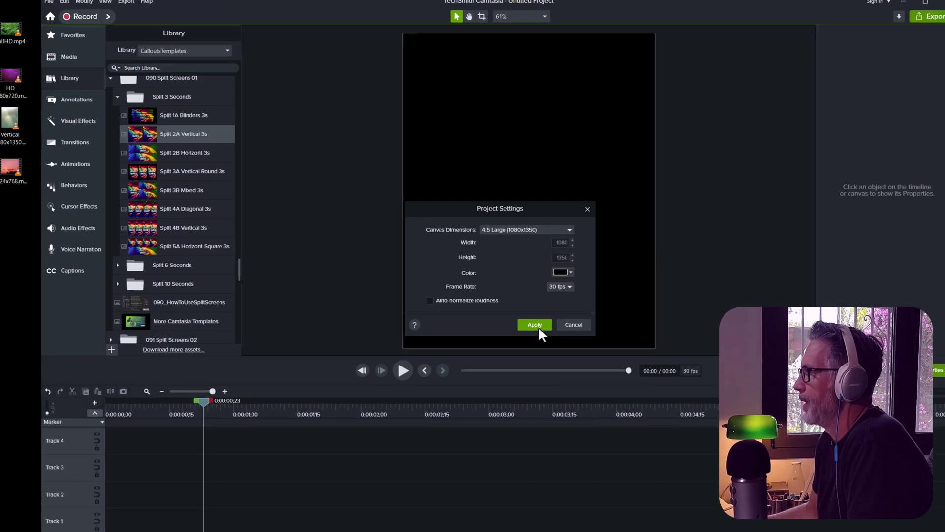
pyautogui.click(541, 363)
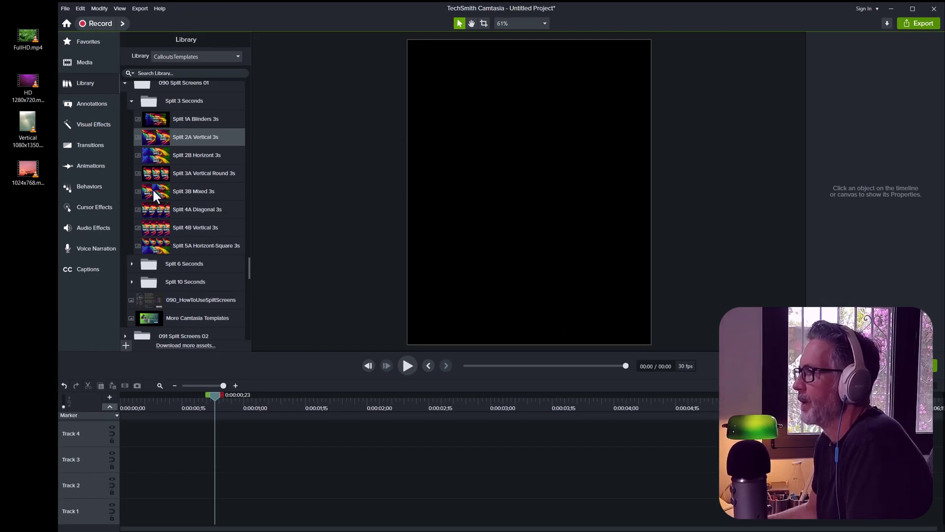
# Add the Split 3B Mixed 3s template and start its clip at 0:00.
pyautogui.moveTo(154, 194); pyautogui.dragTo(493, 193)
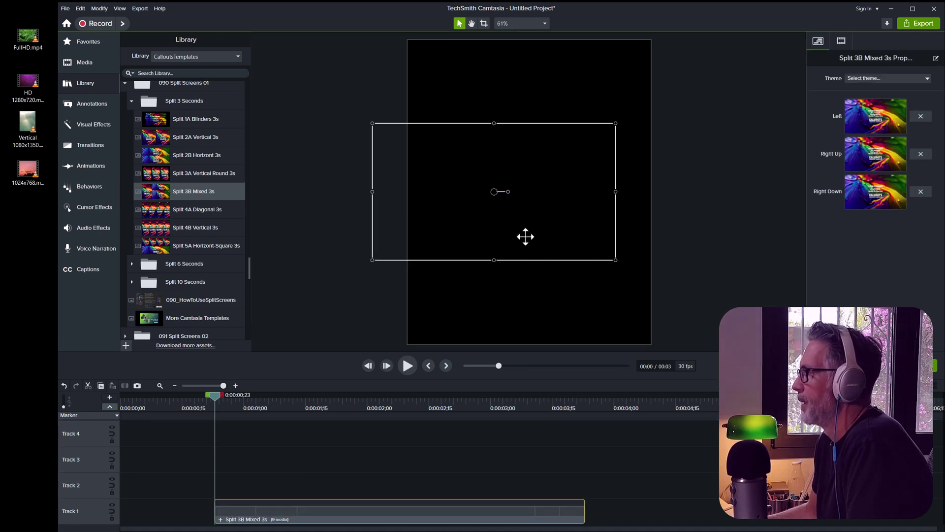
pyautogui.moveTo(526, 237); pyautogui.dragTo(557, 241)
pyautogui.moveTo(340, 516); pyautogui.dragTo(182, 517)
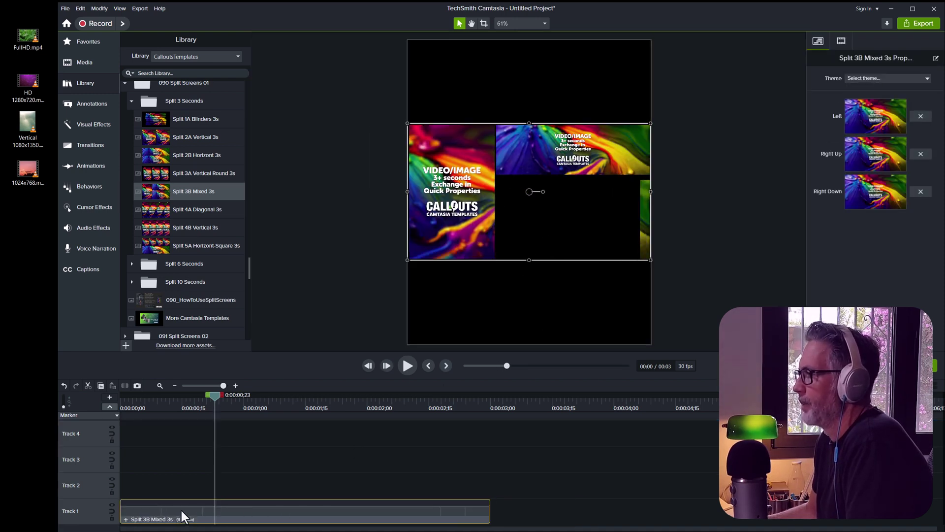
# Enlarge the template group to 125% and shift it right so the left panel fills the canvas.
pyautogui.moveTo(529, 259); pyautogui.dragTo(523, 331)
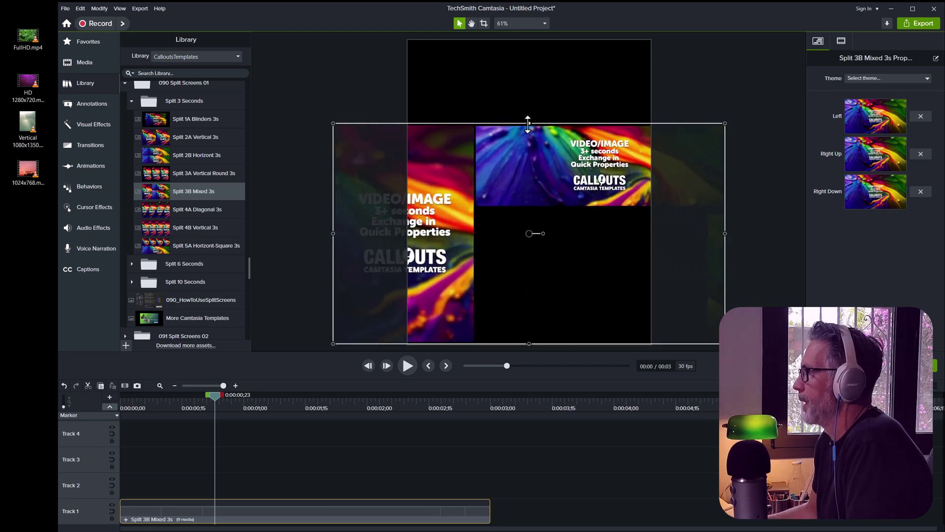
pyautogui.moveTo(527, 124); pyautogui.dragTo(531, 41)
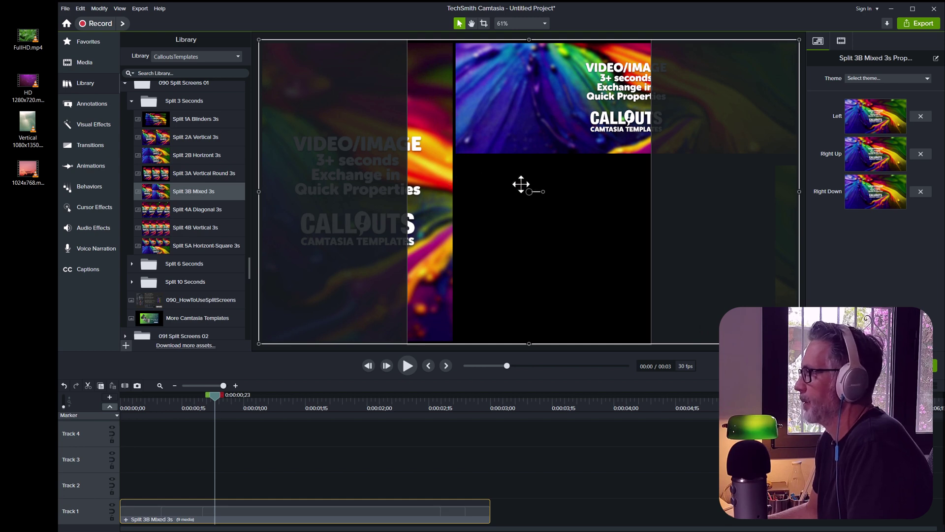
pyautogui.moveTo(511, 207); pyautogui.dragTo(515, 207)
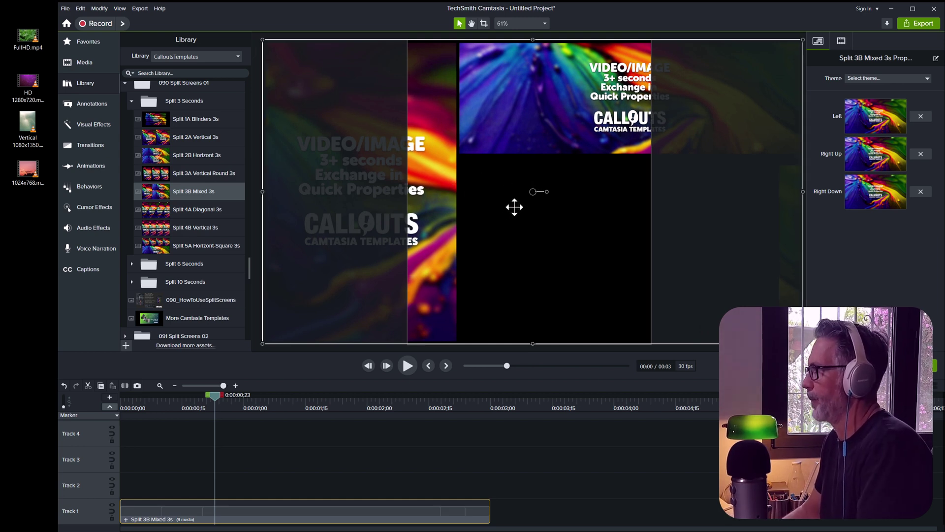
pyautogui.press('Right')
pyautogui.press('Right')
pyautogui.press('Right')
pyautogui.press('Right')
pyautogui.press('Right')
pyautogui.press('Right')
pyautogui.press('Right')
pyautogui.press('Right')
pyautogui.press('Right')
pyautogui.press('Right')
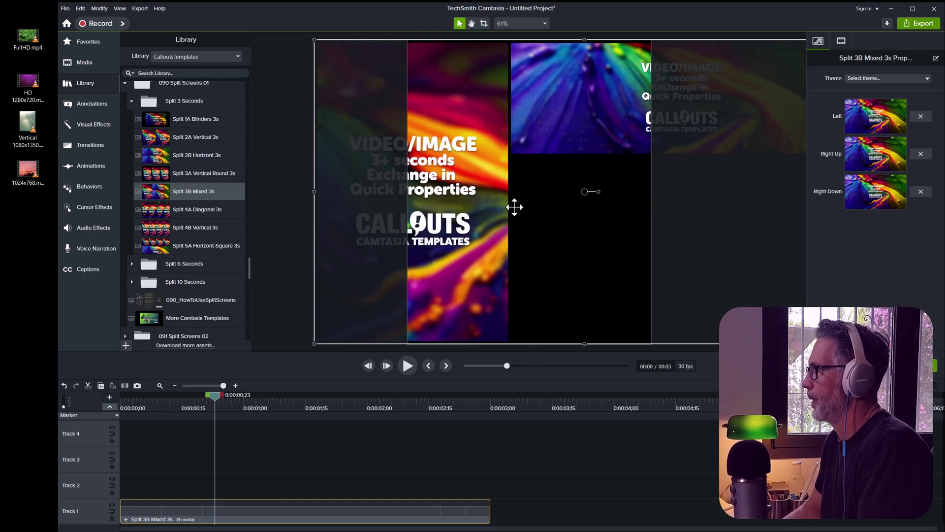
pyautogui.press('Right')
pyautogui.press('Right')
pyautogui.press('Right')
pyautogui.press('Right')
pyautogui.press('Right')
pyautogui.press('Right')
pyautogui.press('Right')
pyautogui.press('Right')
pyautogui.press('Right')
pyautogui.press('Right')
pyautogui.press('Right')
pyautogui.press('Right')
pyautogui.press('Right')
pyautogui.press('Right')
pyautogui.press('Right')
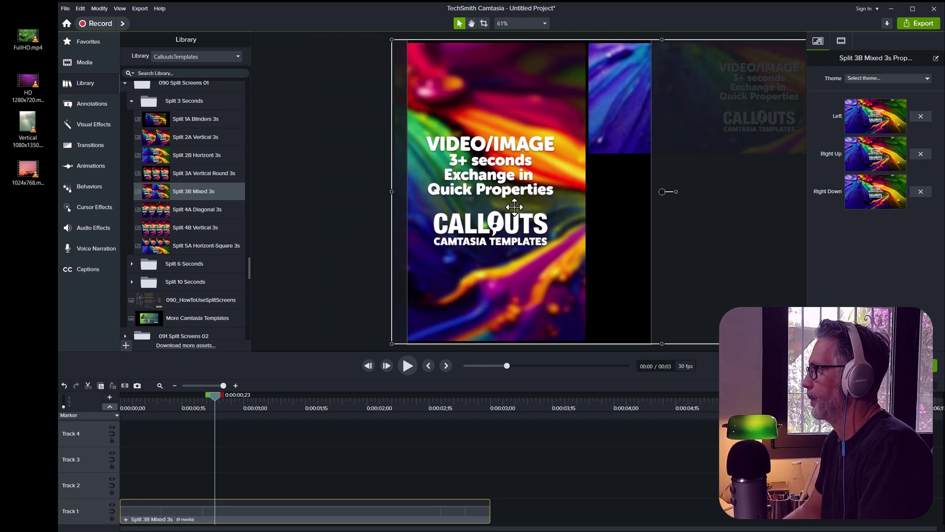
# Nudge the group right and add an animation ending around 1;21.
pyautogui.press('Right')
pyautogui.press('Right')
pyautogui.press('Right')
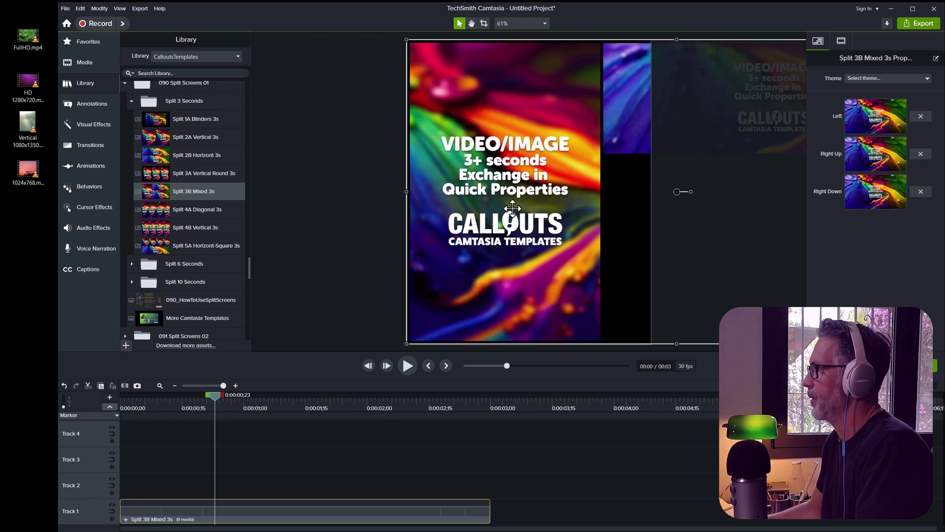
pyautogui.hotkey('shift', 'a')
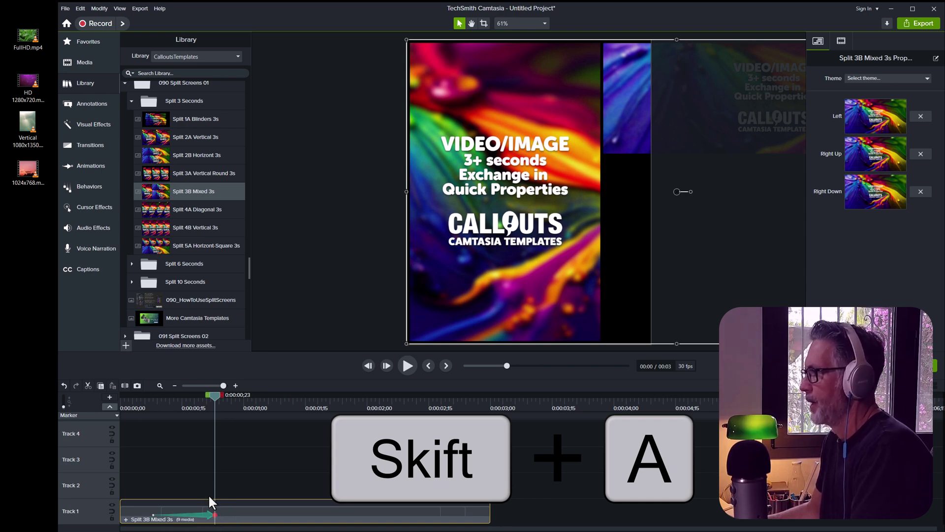
pyautogui.moveTo(215, 515); pyautogui.dragTo(476, 516)
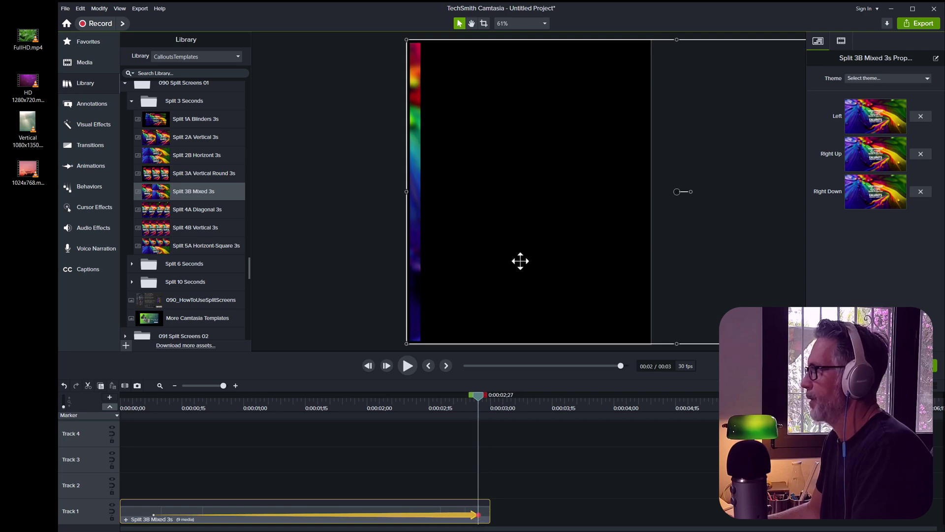
pyautogui.moveTo(482, 403)
pyautogui.mouseDown()
pyautogui.moveTo(441, 406)
pyautogui.moveTo(487, 413)
pyautogui.mouseUp()
pyautogui.moveTo(476, 516); pyautogui.dragTo(330, 516)
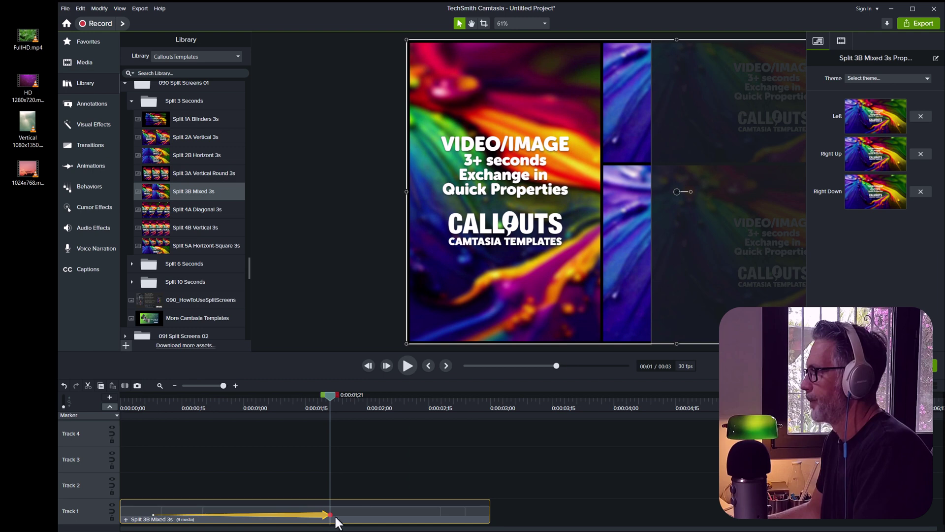
pyautogui.click(343, 401)
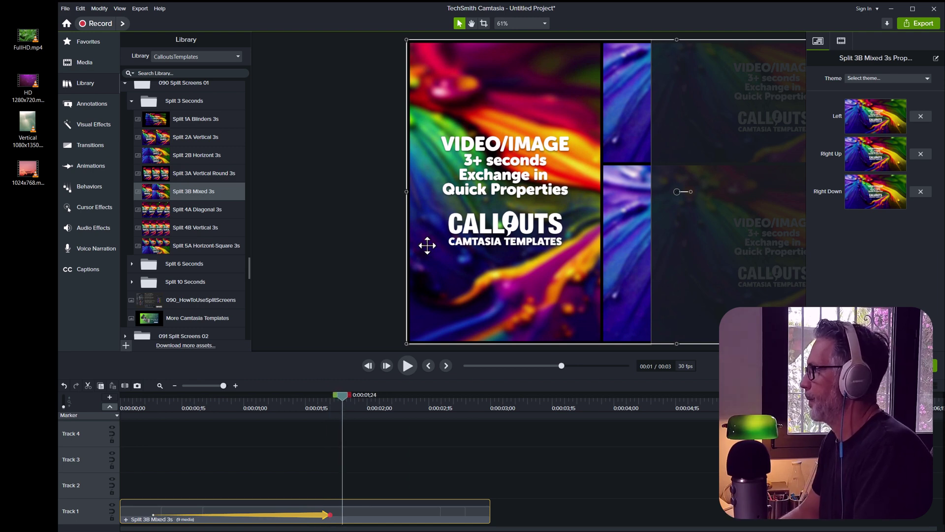
# Slide the group left to reveal the right panels and stretch the animation to the clip's end.
pyautogui.press('Left')
pyautogui.press('Left')
pyautogui.press('Left')
pyautogui.press('Left')
pyautogui.press('Left')
pyautogui.press('Left')
pyautogui.press('Left')
pyautogui.press('Left')
pyautogui.press('Left')
pyautogui.press('Left')
pyautogui.press('Left')
pyautogui.press('Left')
pyautogui.press('Left')
pyautogui.press('Left')
pyautogui.press('Left')
pyautogui.press('Left')
pyautogui.press('Left')
pyautogui.press('Left')
pyautogui.press('Left')
pyautogui.press('Left')
pyautogui.press('Left')
pyautogui.press('Left')
pyautogui.press('Left')
pyautogui.press('Left')
pyautogui.press('Left')
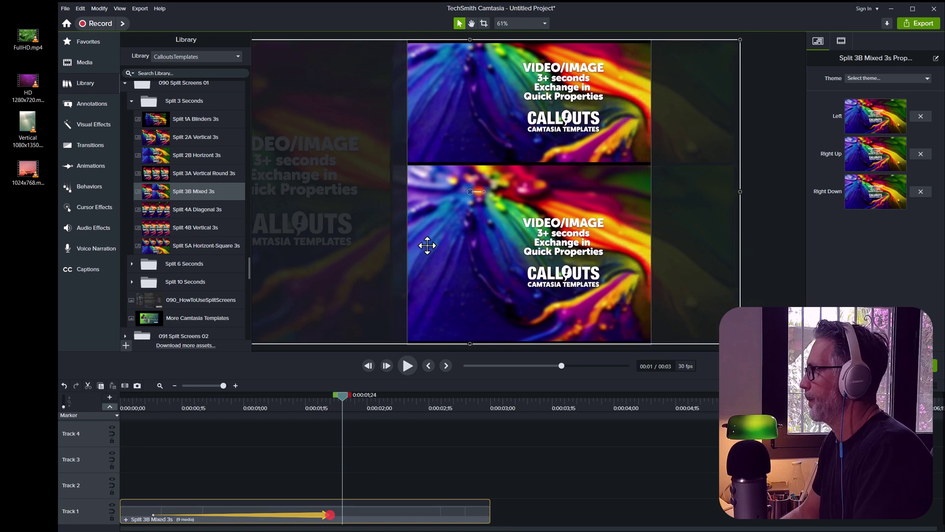
pyautogui.press('Left')
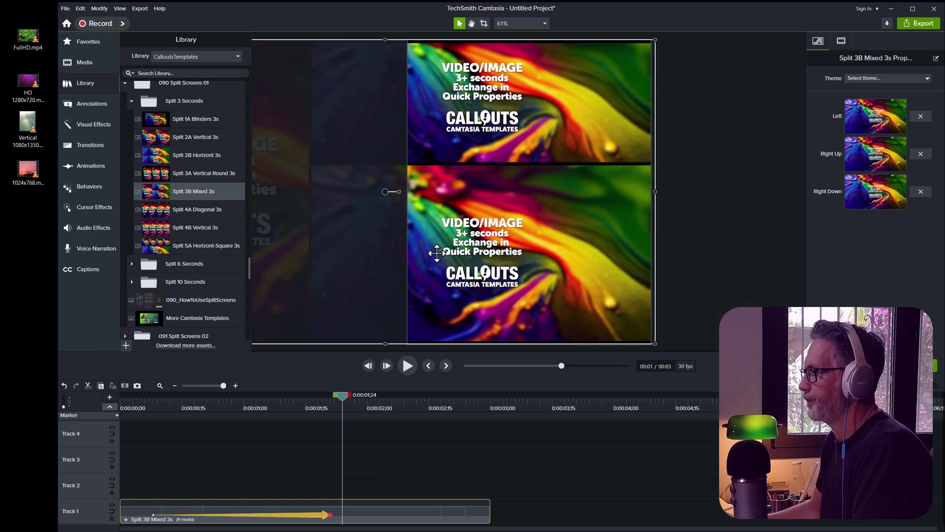
pyautogui.hotkey('ctrl', 'Home')
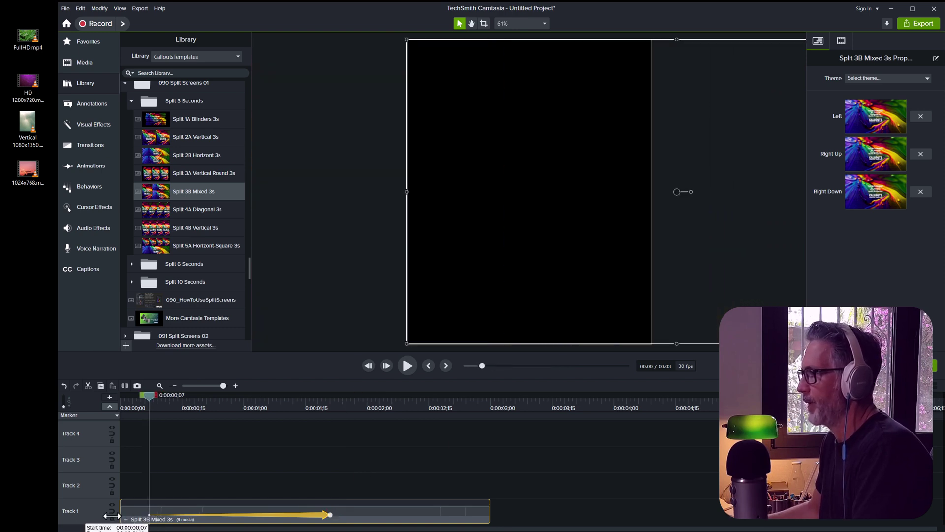
pyautogui.moveTo(330, 514); pyautogui.dragTo(488, 514)
pyautogui.moveTo(489, 394); pyautogui.dragTo(259, 478)
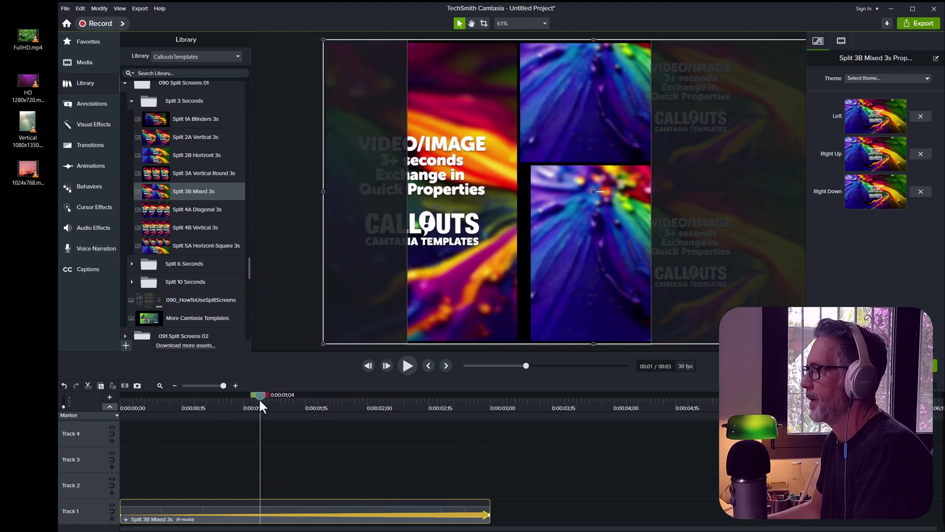
# Put the Vertical video into the template's Left placeholder.
pyautogui.moveTo(259, 398); pyautogui.dragTo(266, 400)
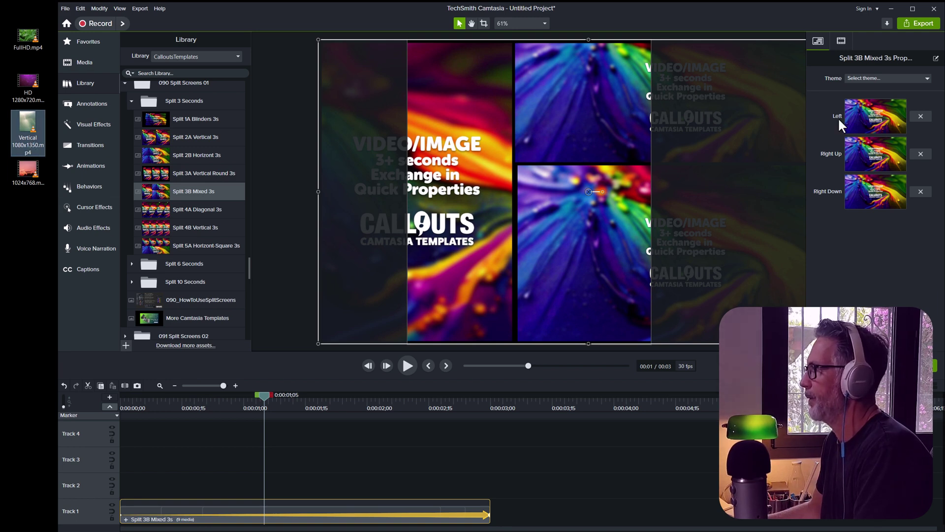
pyautogui.moveTo(44, 141); pyautogui.dragTo(867, 115)
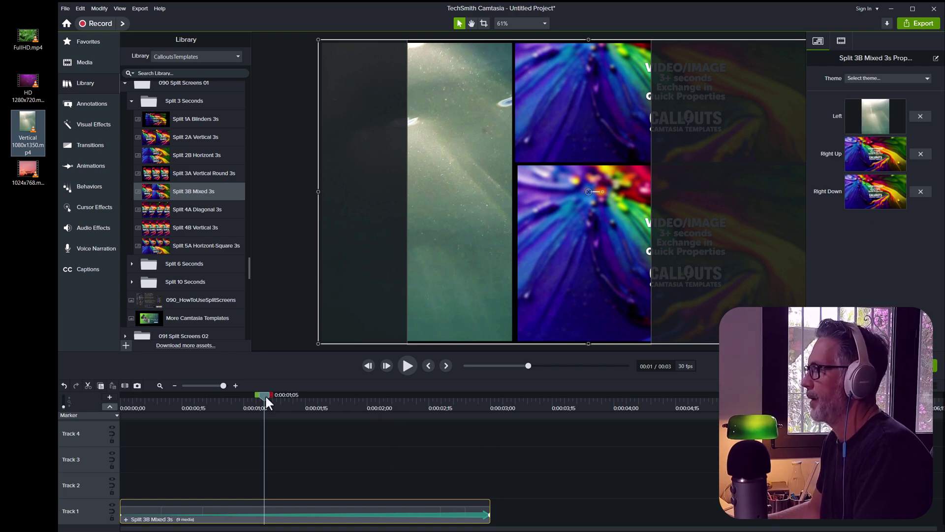
pyautogui.moveTo(266, 395); pyautogui.dragTo(338, 397)
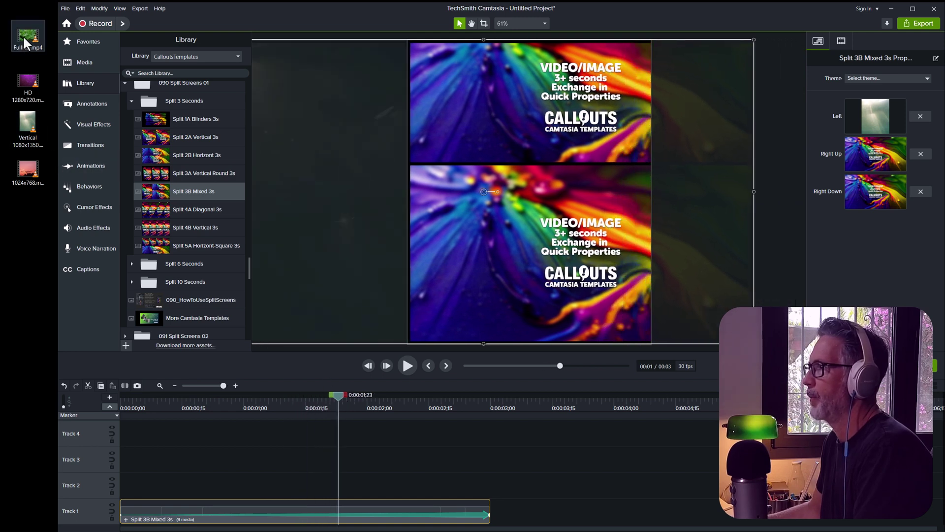
# Place FullHD.mp4 in the upper-right slot and HD 1280x720.mov in the lower-right slot.
pyautogui.moveTo(27, 37); pyautogui.dragTo(876, 154)
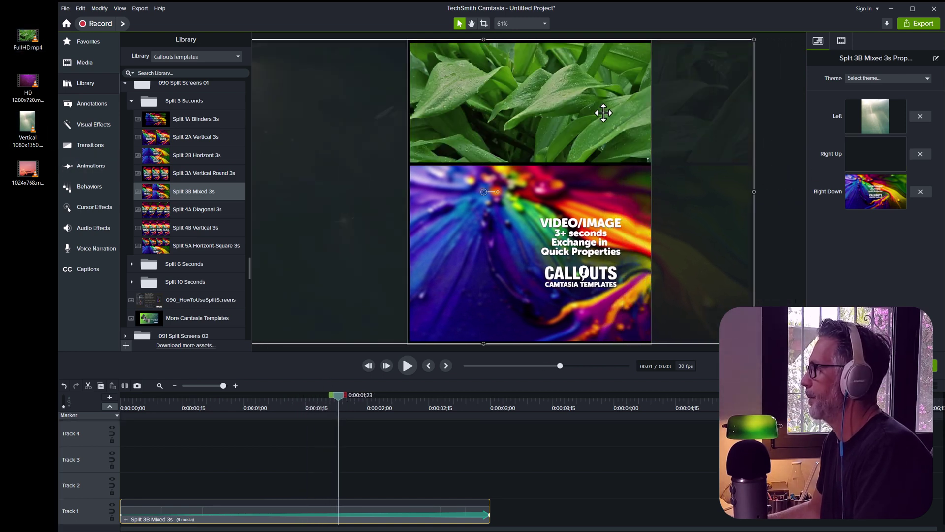
pyautogui.click(29, 83)
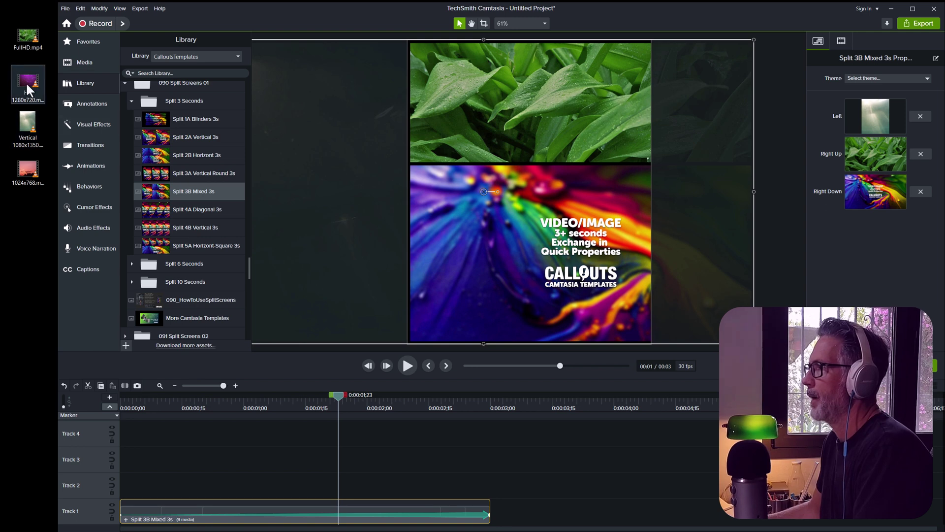
pyautogui.moveTo(28, 83); pyautogui.dragTo(876, 191)
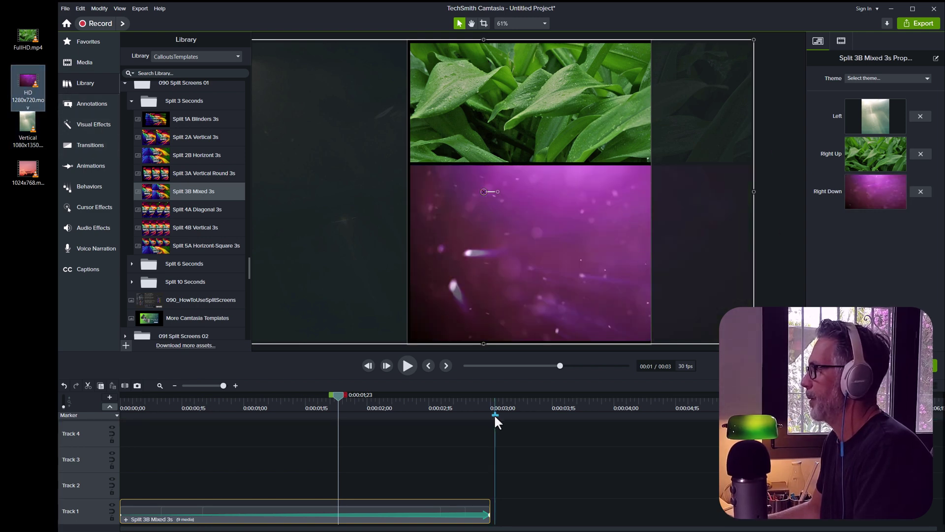
pyautogui.moveTo(341, 400); pyautogui.dragTo(129, 422)
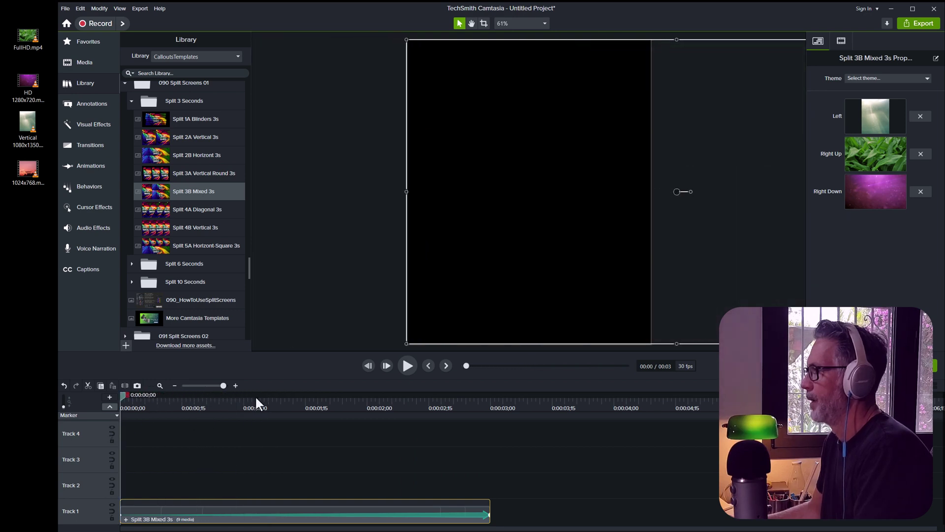
pyautogui.click(416, 368)
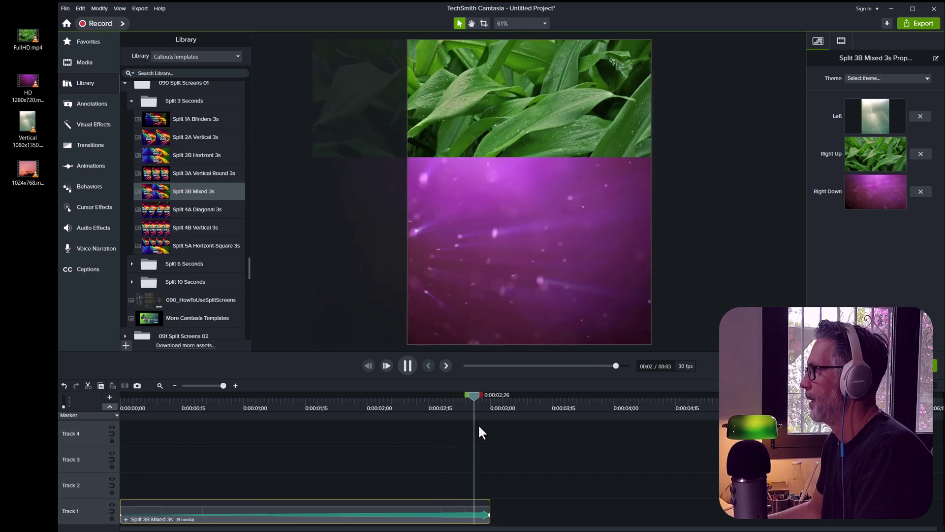
# Open the Split 3B Mixed 3s group and trim the HD 1280x720 clip to its mask length.
pyautogui.moveTo(490, 395); pyautogui.dragTo(430, 406)
pyautogui.doubleClick(344, 507)
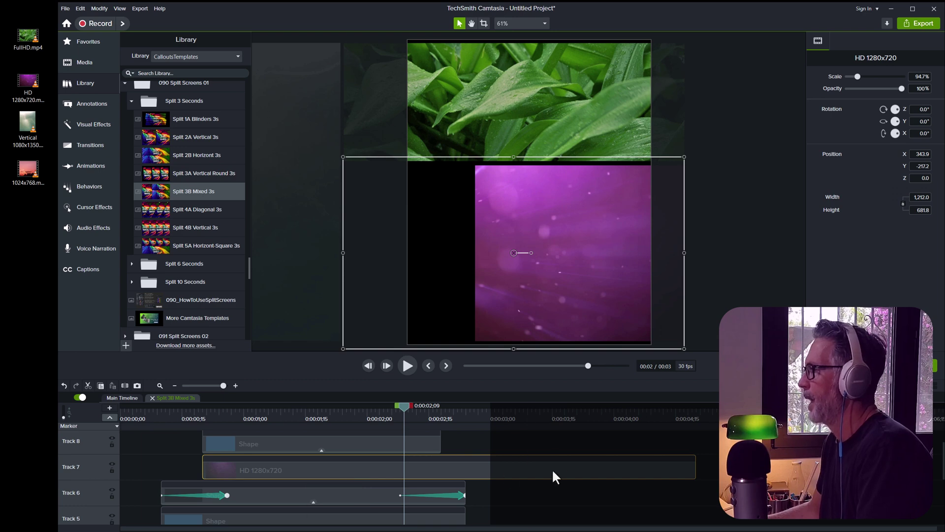
pyautogui.moveTo(695, 470); pyautogui.dragTo(443, 470)
pyautogui.hotkey('ctrl', 'v')
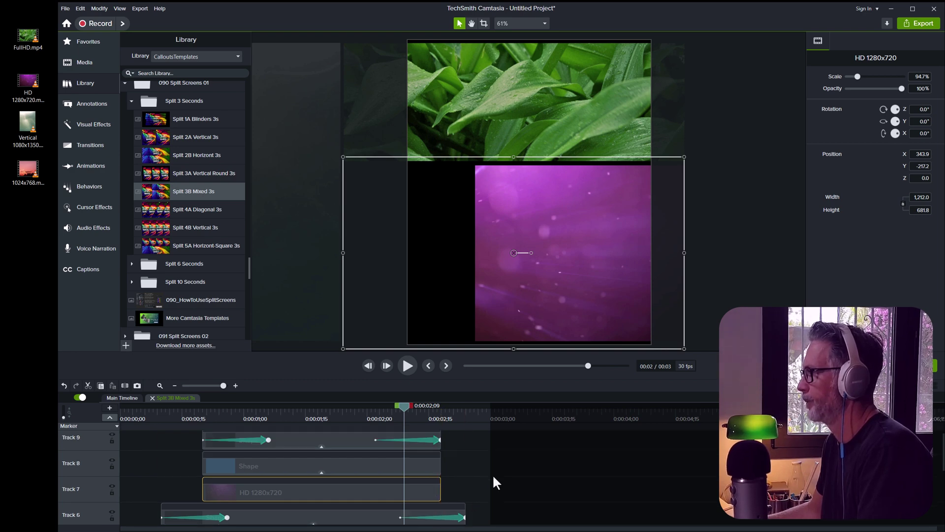
pyautogui.scroll(-5, 492, 473)
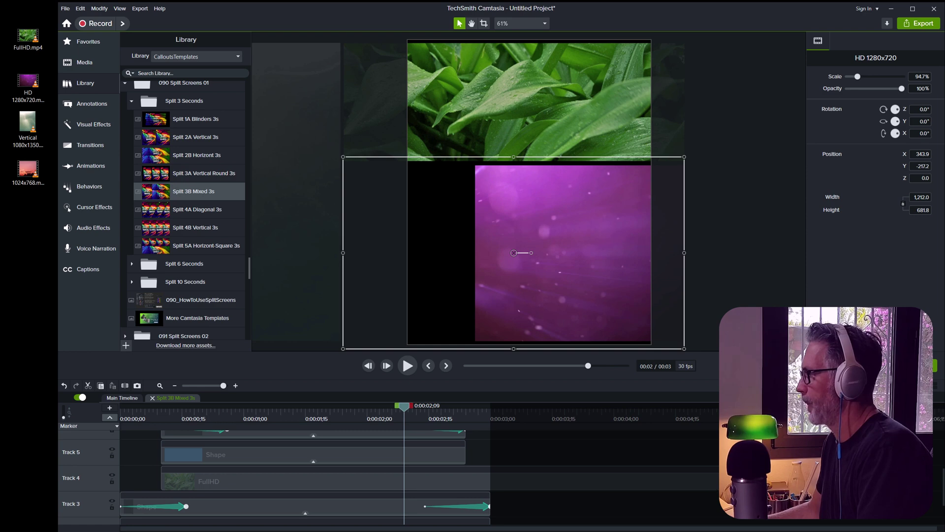
pyautogui.click(404, 480)
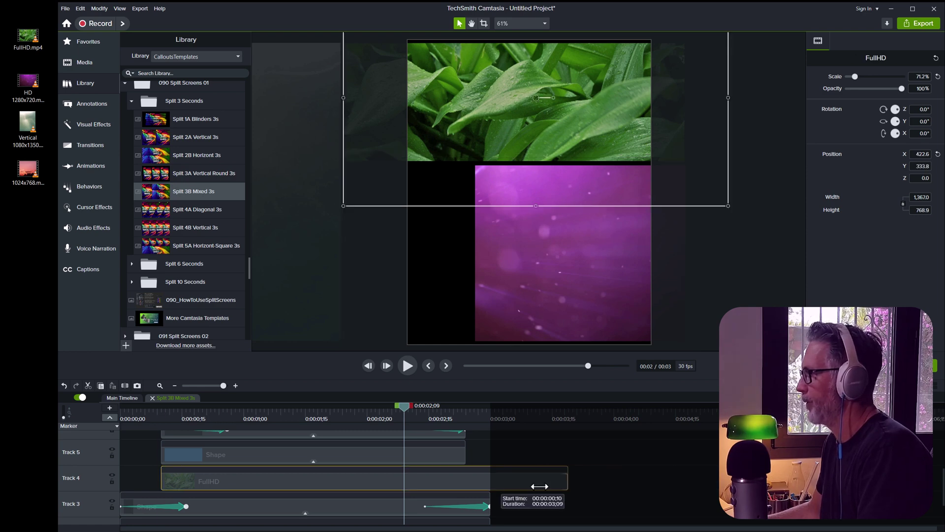
pyautogui.scroll(-2, 556, 487)
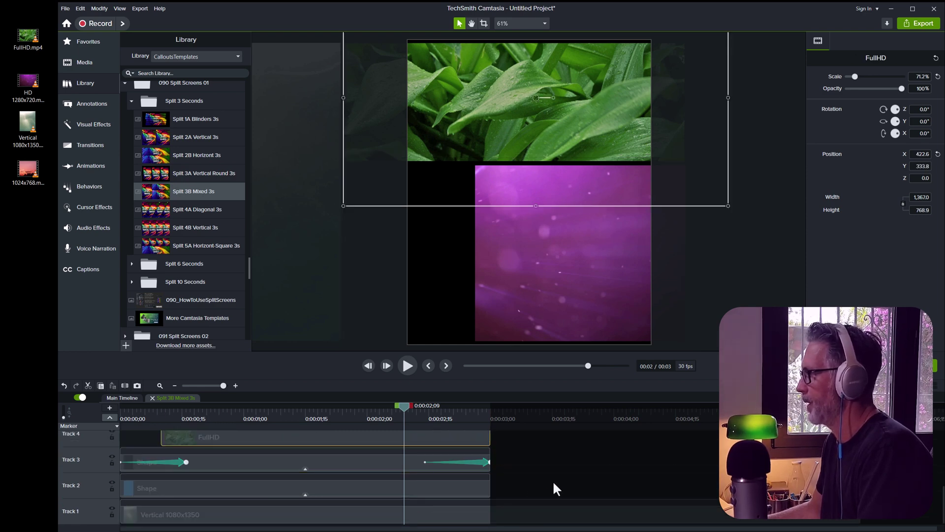
pyautogui.scroll(3, 462, 461)
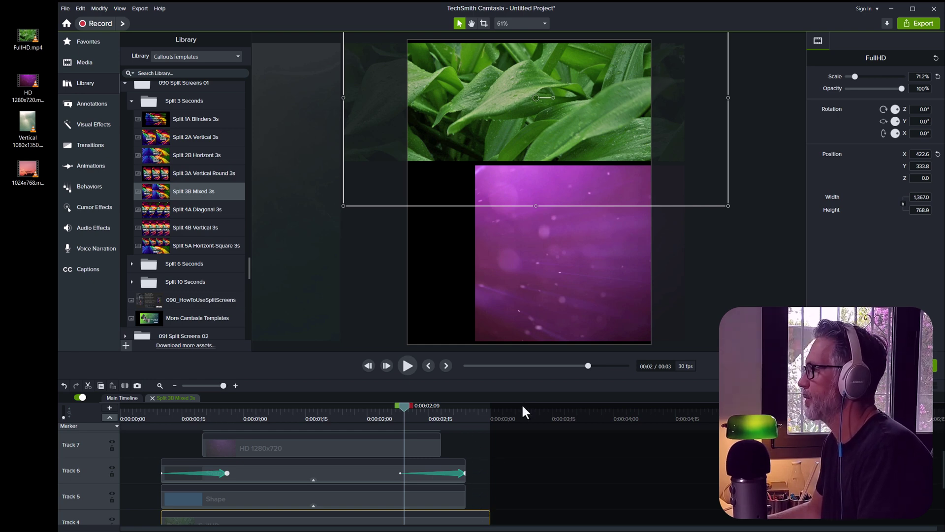
# Play the composition from the start on the main timeline.
pyautogui.click(122, 398)
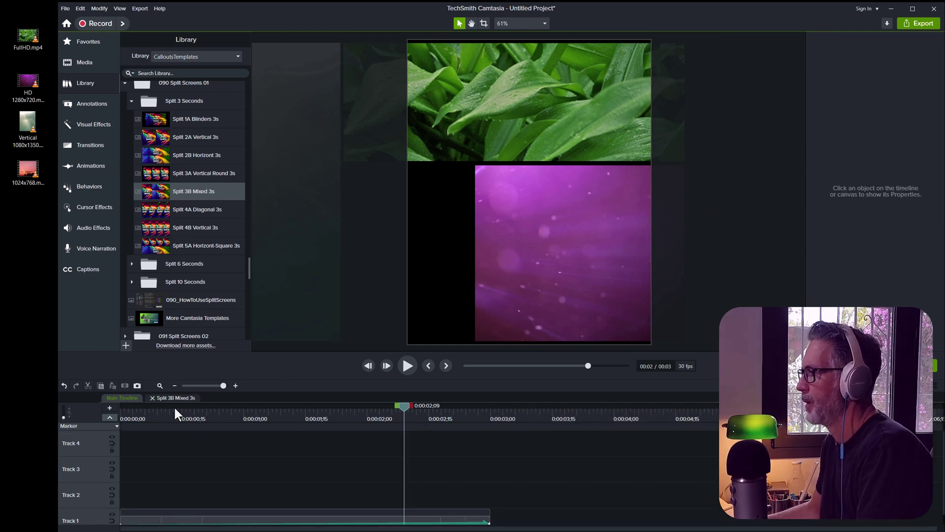
pyautogui.click(121, 419)
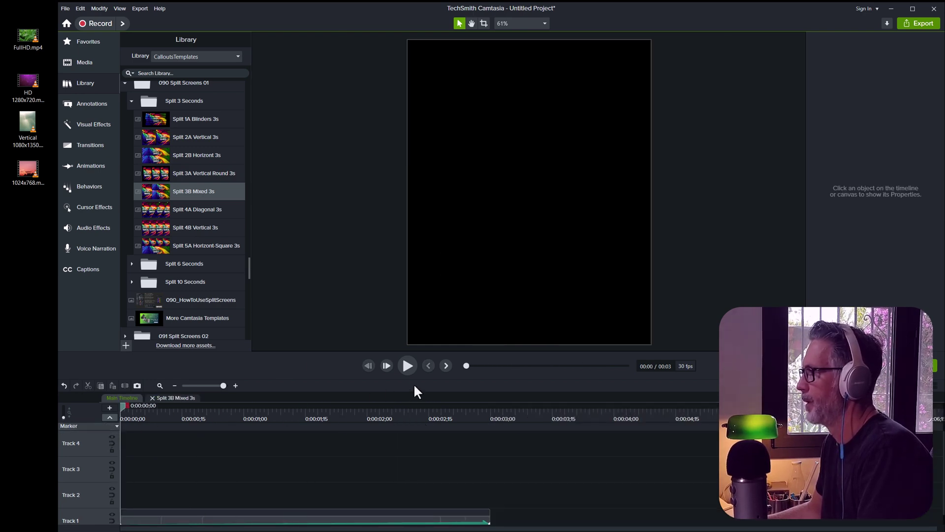
pyautogui.click(407, 366)
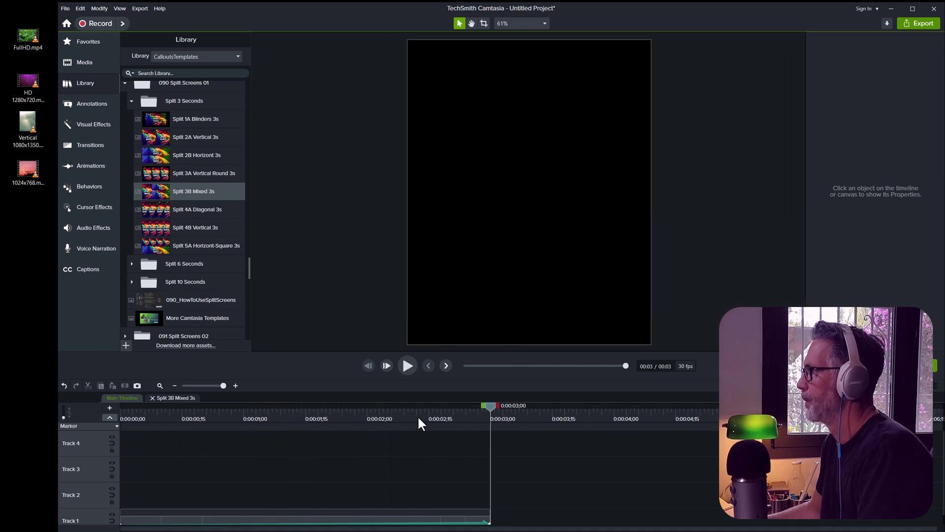
# Inside the template group, trim the FullHD clip to end with its mask, then return to the main timeline.
pyautogui.click(177, 399)
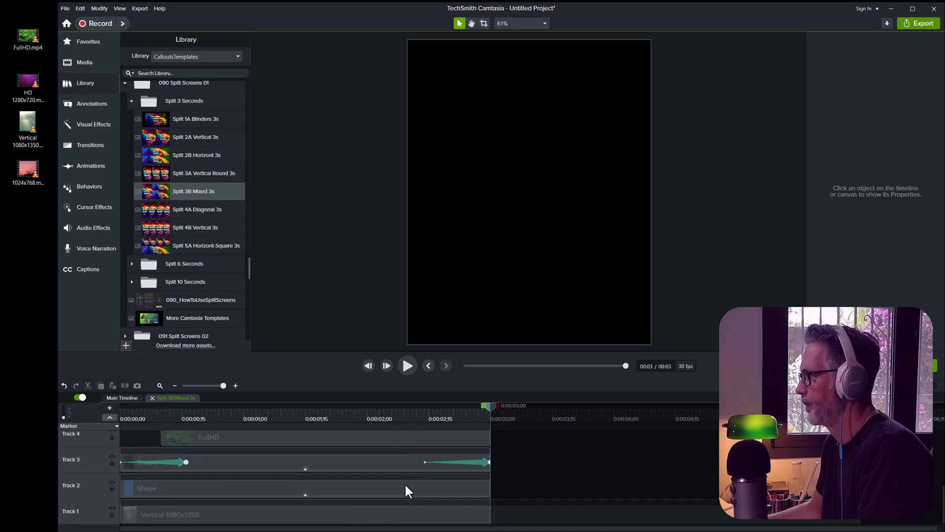
pyautogui.click(805, 525)
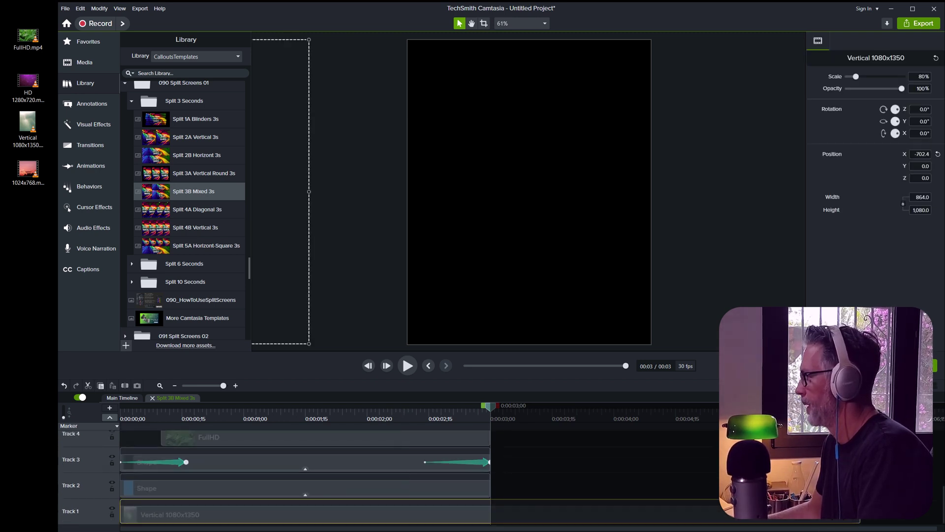
pyautogui.scroll(5, 528, 488)
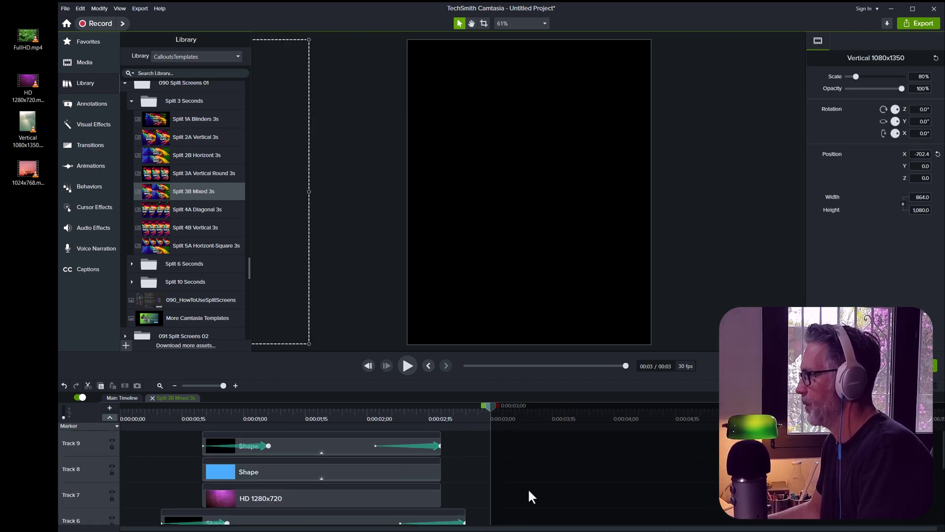
pyautogui.scroll(-3, 470, 483)
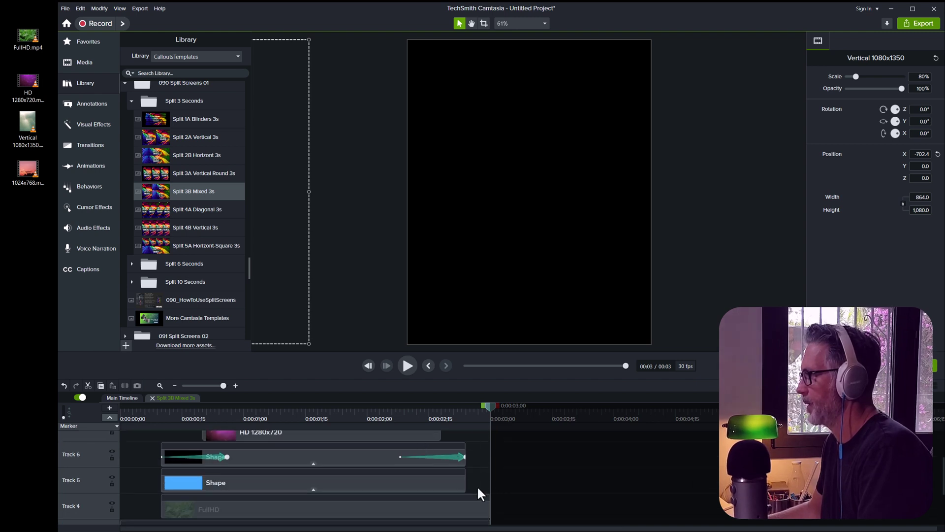
pyautogui.click(458, 510)
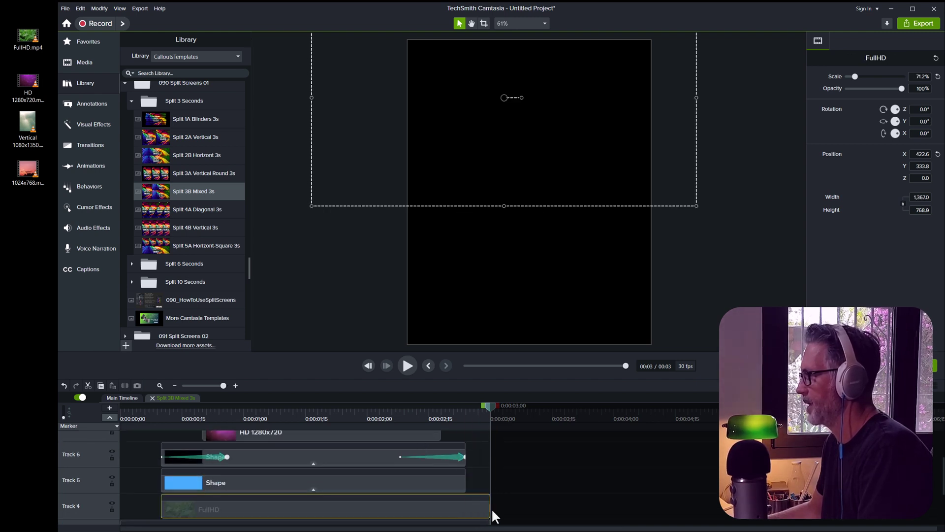
pyautogui.moveTo(491, 507); pyautogui.dragTo(463, 507)
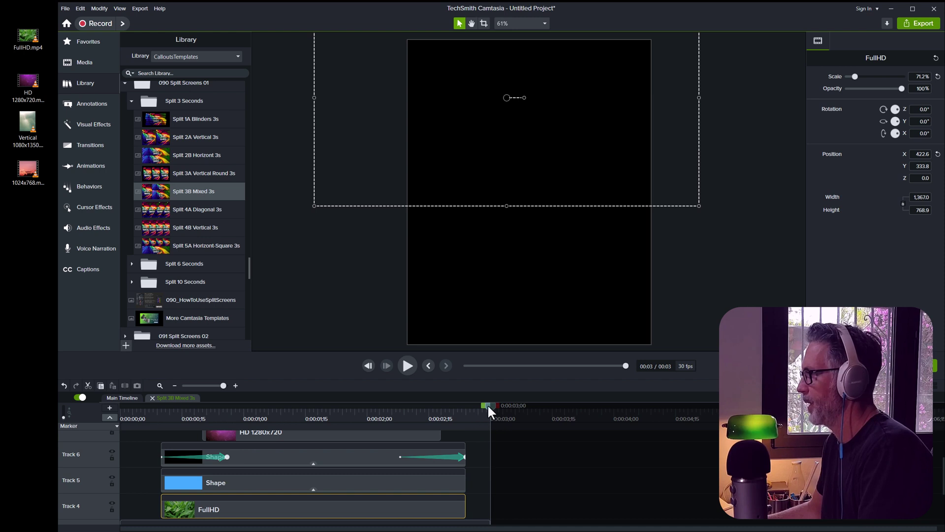
pyautogui.scroll(-3, 479, 452)
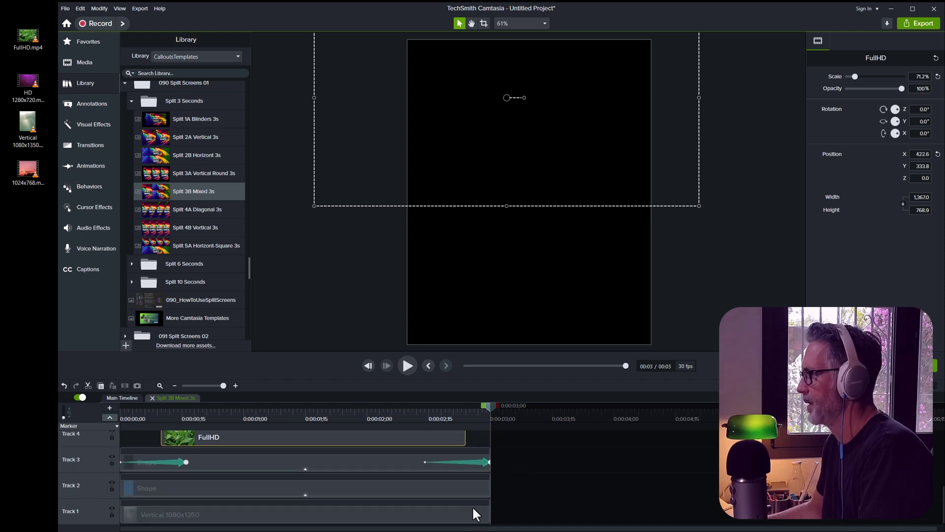
pyautogui.scroll(5, 472, 499)
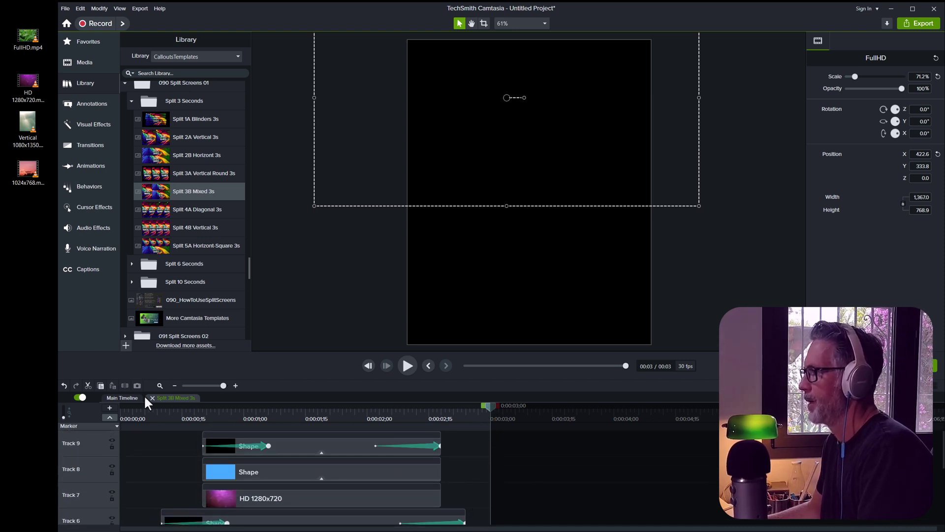
pyautogui.click(174, 398)
pyautogui.moveTo(485, 406); pyautogui.dragTo(123, 409)
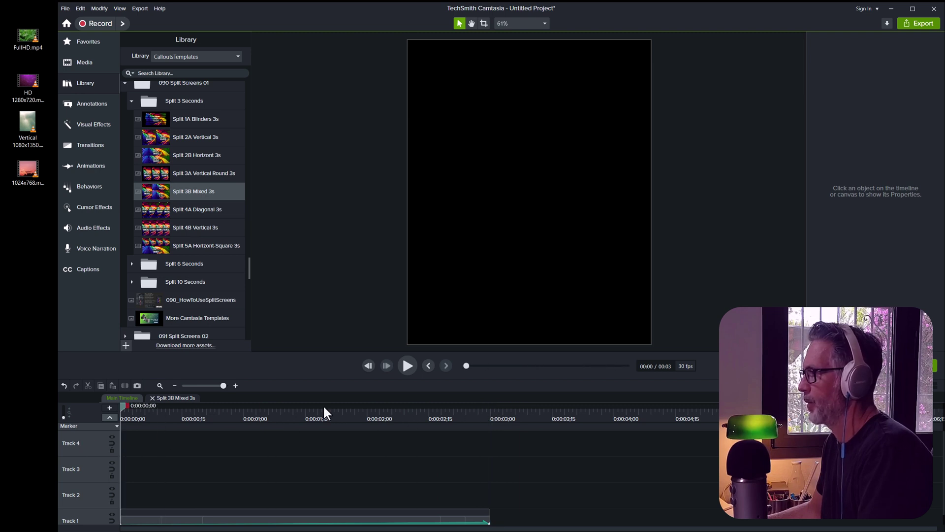
pyautogui.click(408, 366)
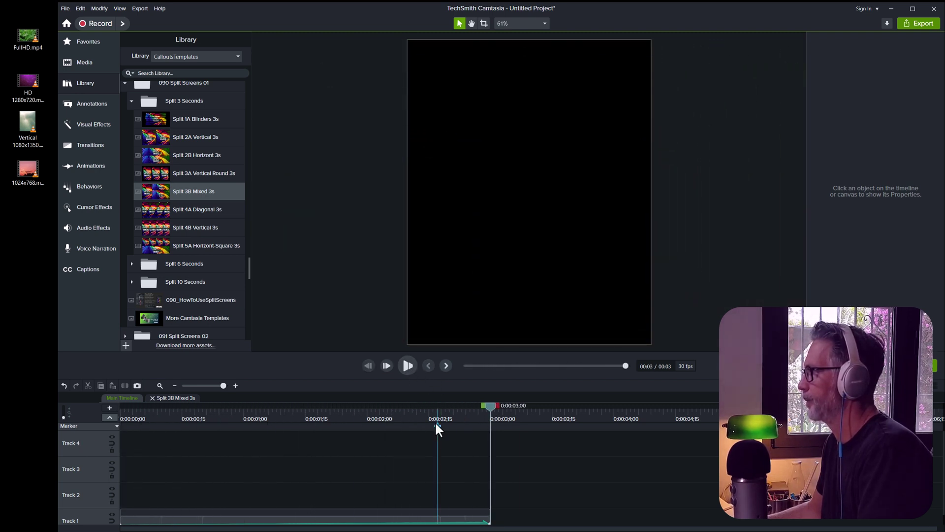
pyautogui.click(167, 398)
pyautogui.click(139, 400)
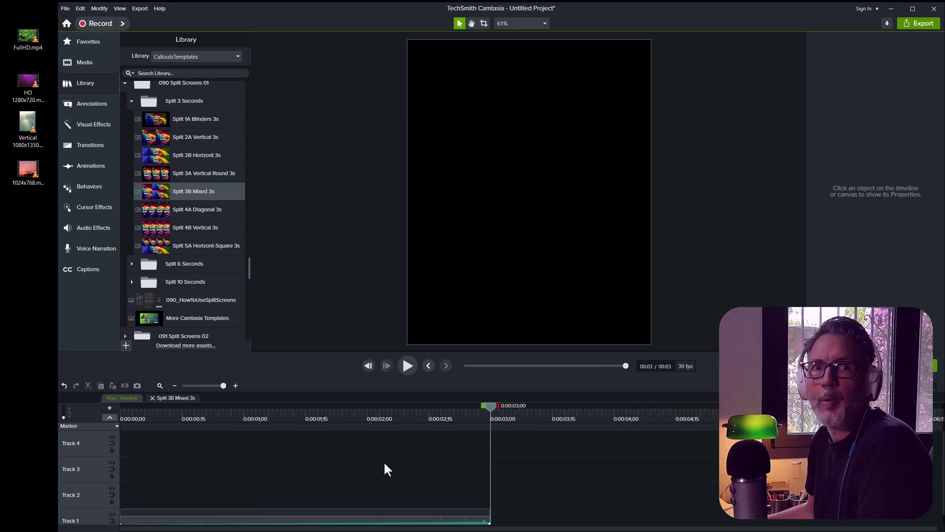